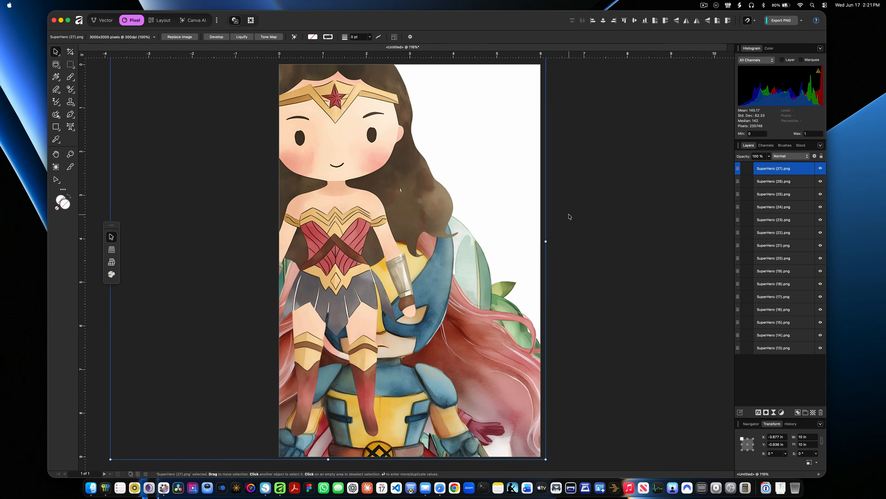
key("super+minus")
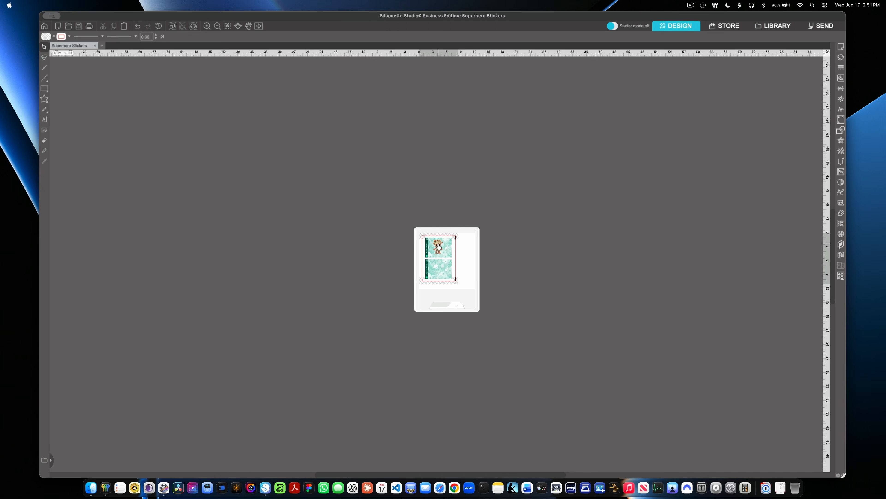
scroll(439, 246, "up", 10)
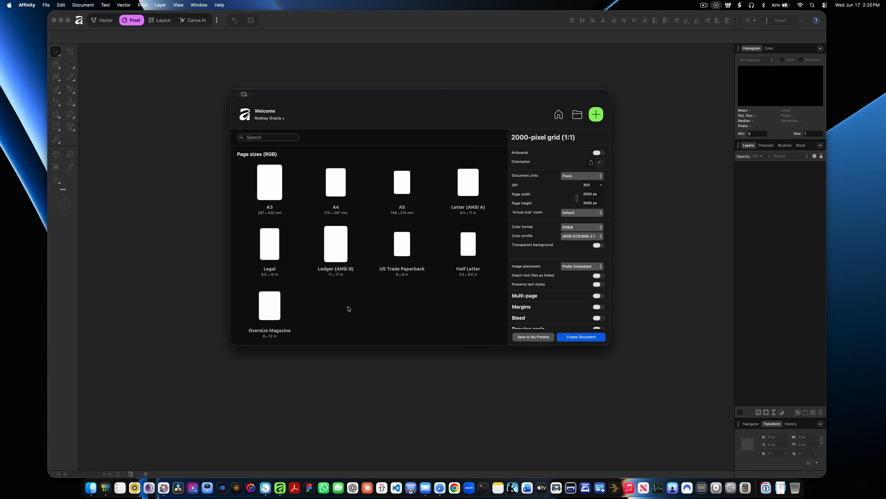
Step: Create a new document from the US Trade Paperback preset, 6 by 9 inches at 300 DPI
left_click(402, 250)
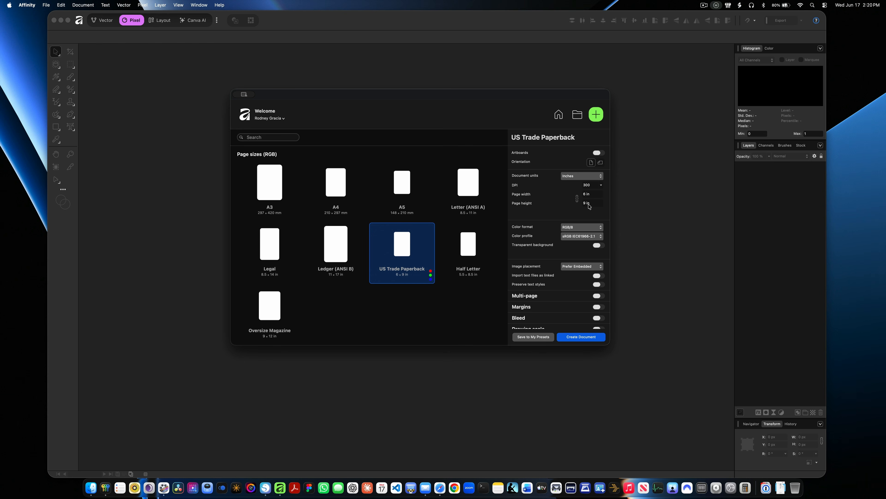
left_click(582, 337)
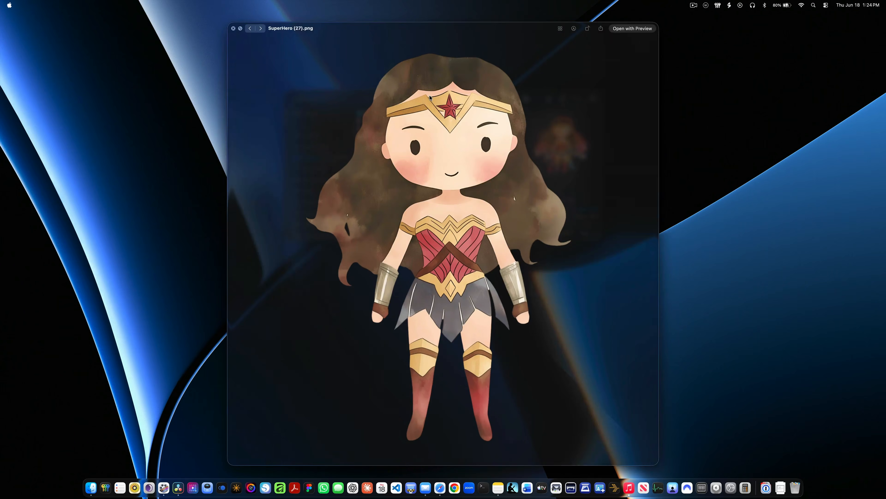
Step: Look through the previews of the superhero character PNG images, starting from SuperHero (27).png
key("Right")
key("Right")
key("Right")
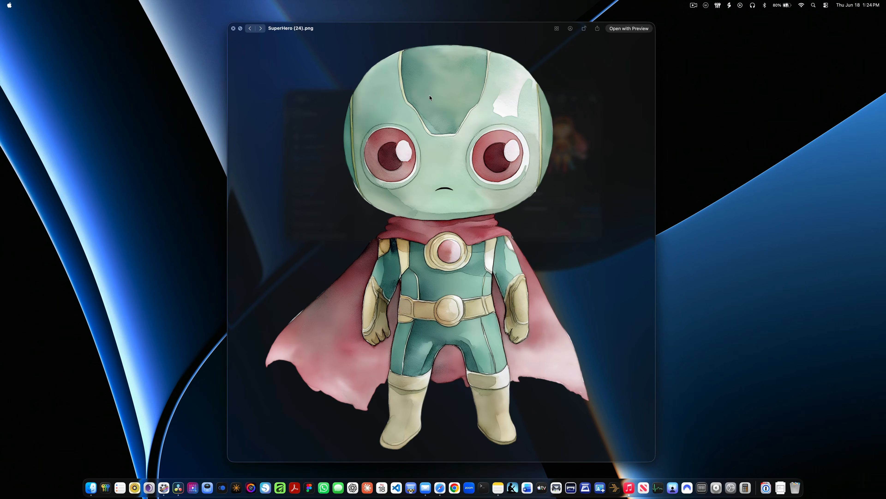
key("Right")
key("Right")
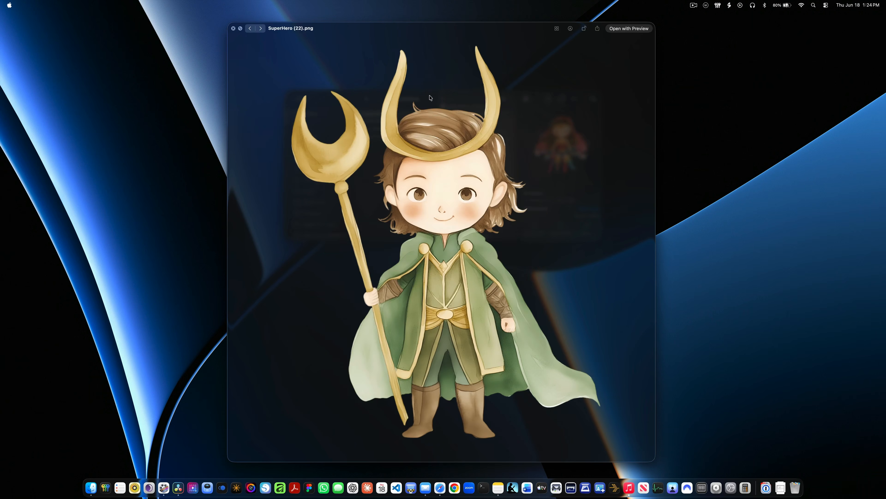
key("Right")
key("Right")
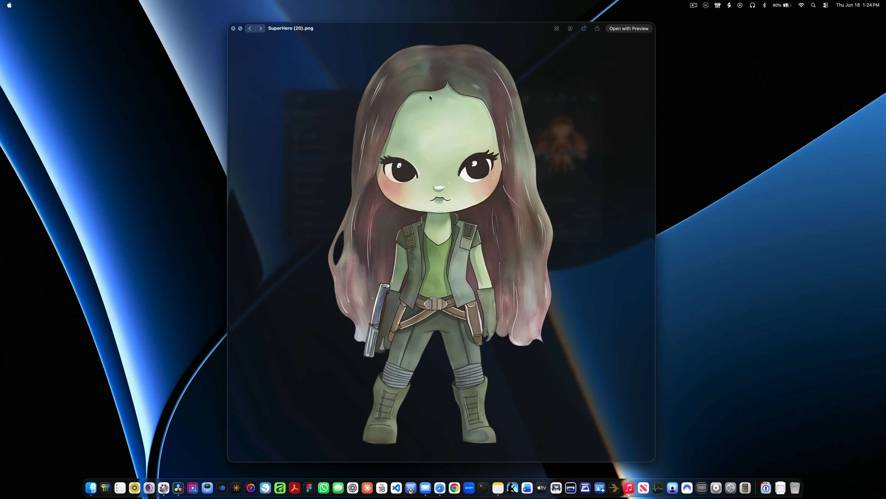
key("Right")
key("Right")
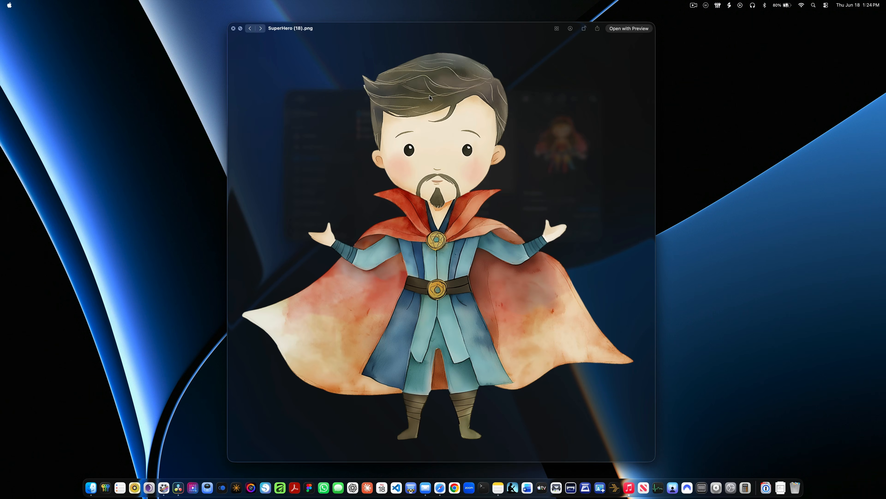
key("Right")
key("Right")
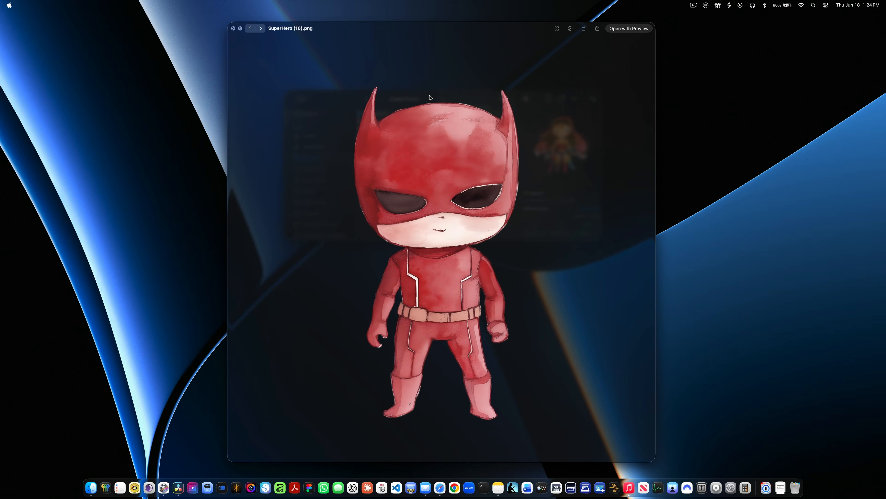
key("Right")
key("Right")
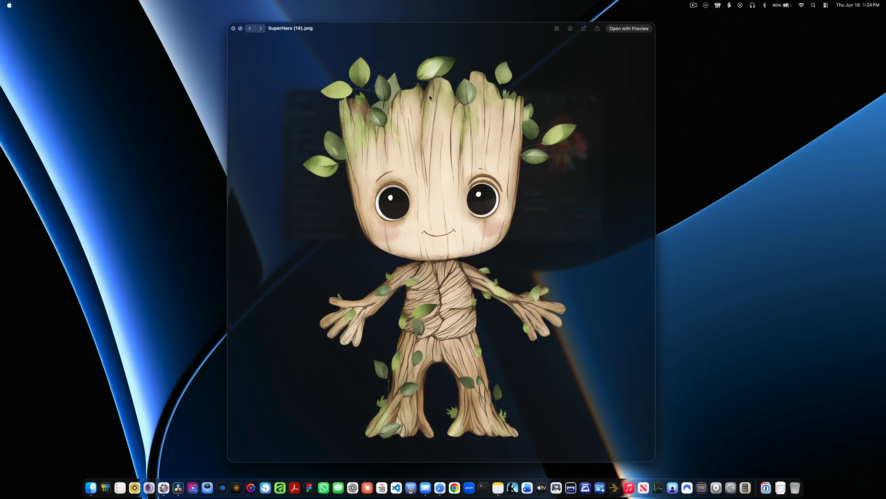
key("Right")
key("Right")
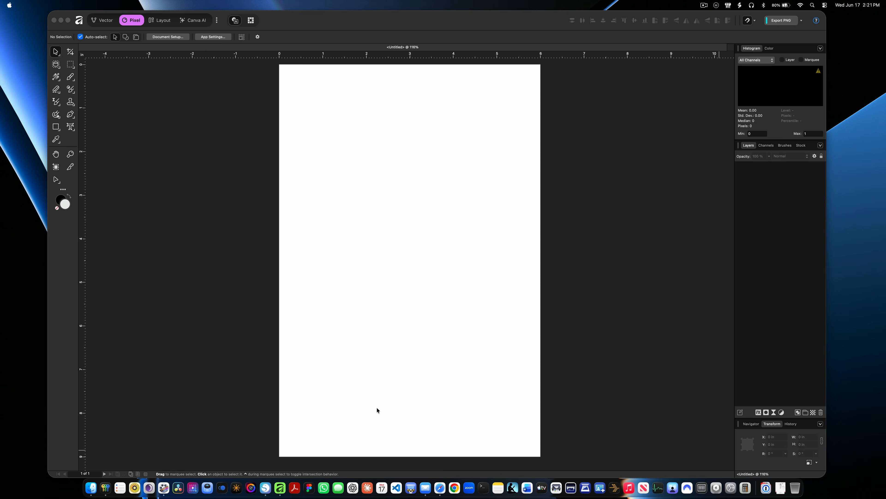
Step: Place the fifteen character images, SuperHero (13).png to SuperHero (27).png, on the blank page
left_click_drag(447, 381, 452, 233)
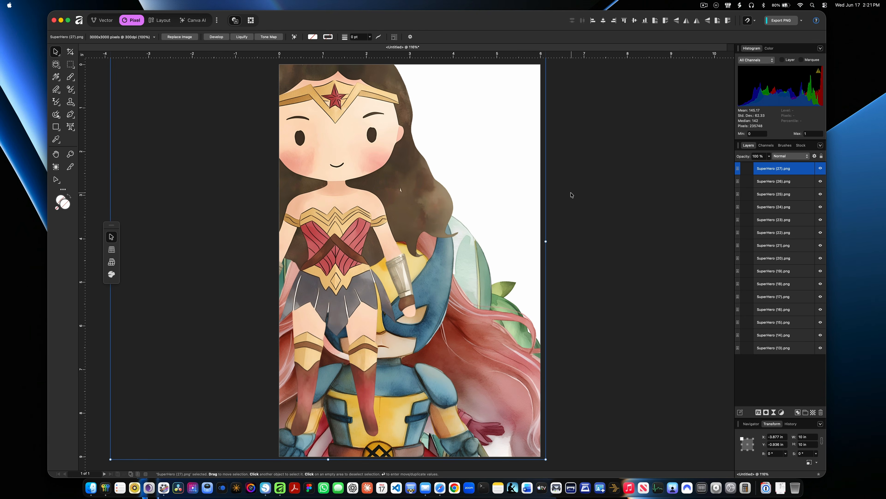
key("super+minus")
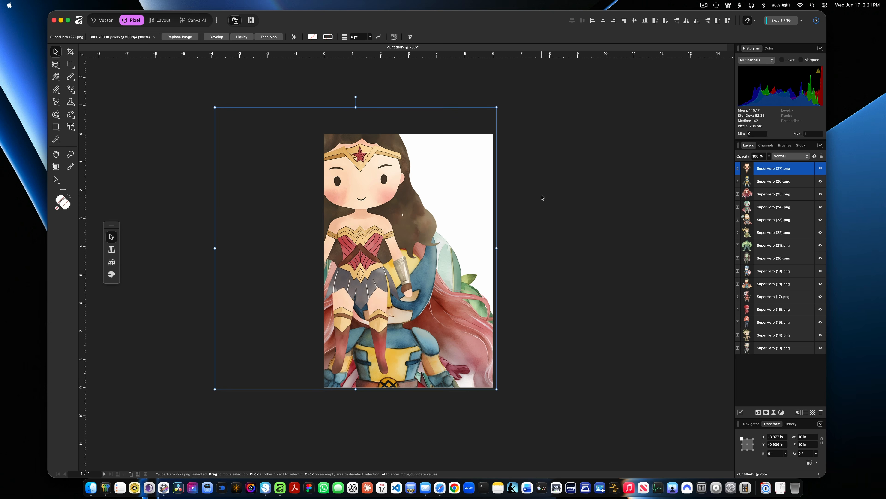
Step: Tilt Wonder Woman clockwise in the page's upper-left area and place Wolverine beside her, rotated 28°
left_click_drag(500, 104, 532, 157)
left_click_drag(452, 284, 495, 183)
left_click(436, 278)
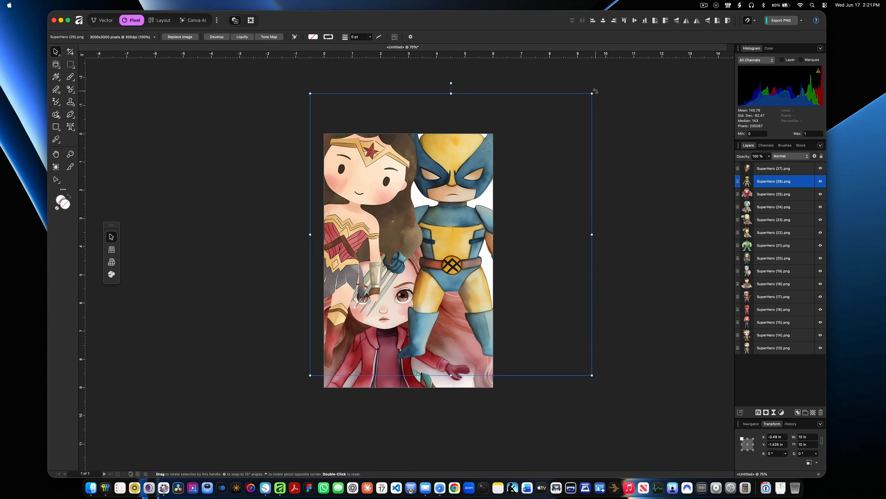
left_click_drag(595, 92, 512, 41)
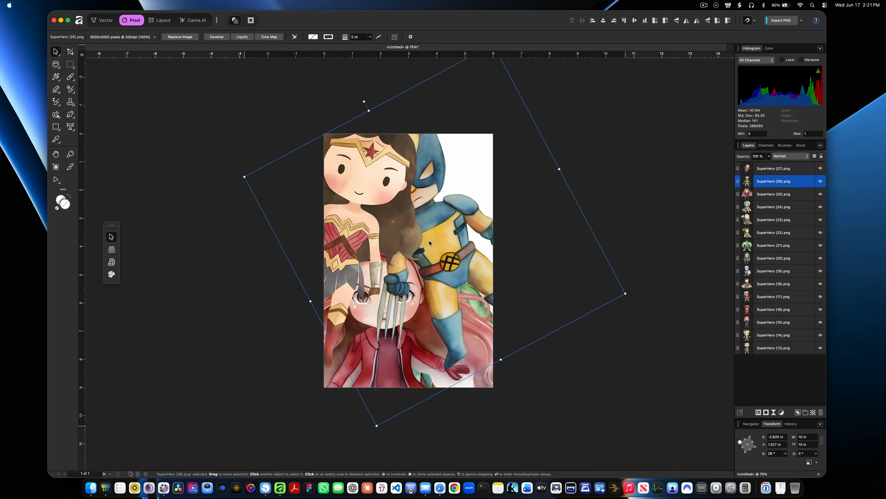
left_click_drag(430, 239, 432, 275)
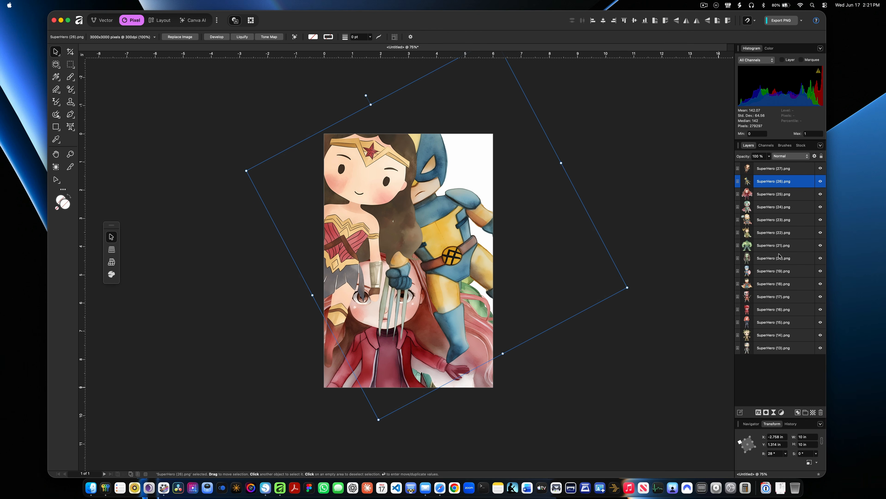
Step: Move the SuperHero (25).png image to the page's upper-right area, behind Wolverine
left_click(770, 195)
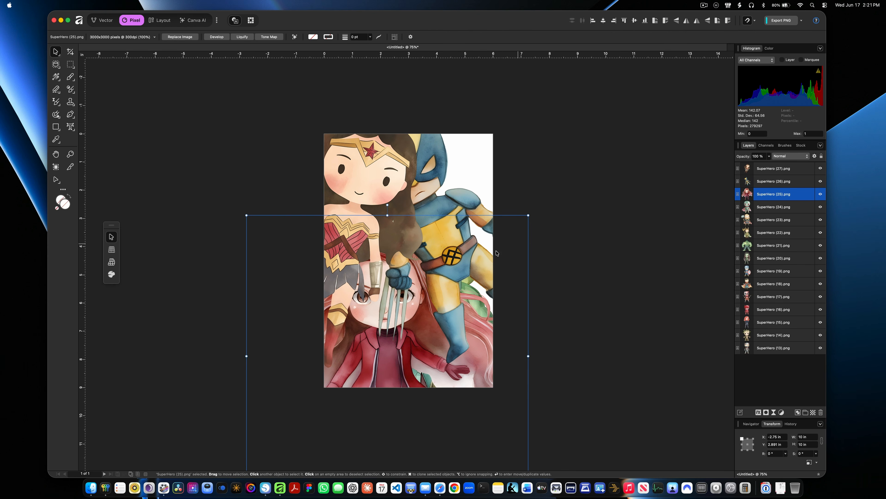
left_click_drag(453, 262, 520, 145)
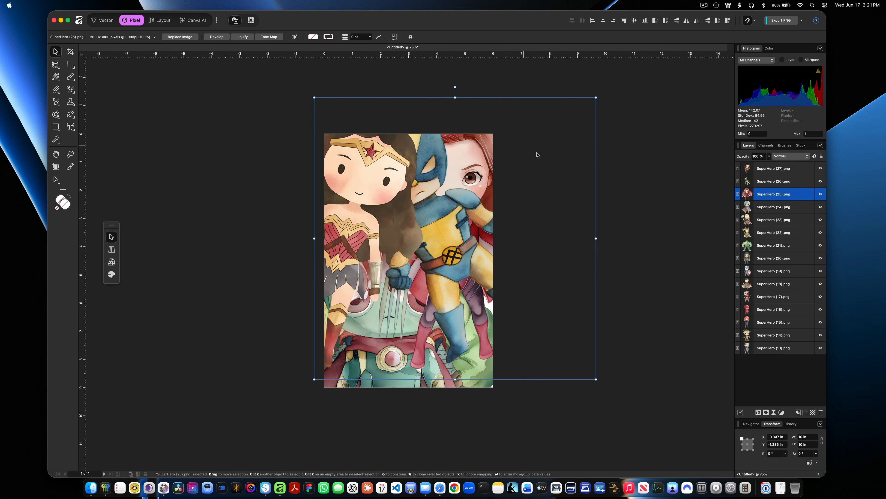
Step: Scale all fifteen images down together to about 61% and centre the group on the page
left_click(780, 170)
left_click(782, 346, "shift")
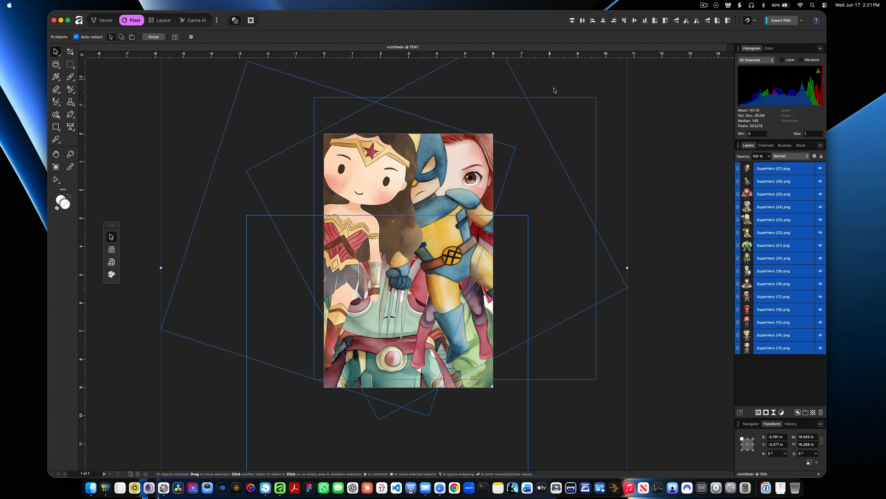
key("super+minus")
key("super+minus")
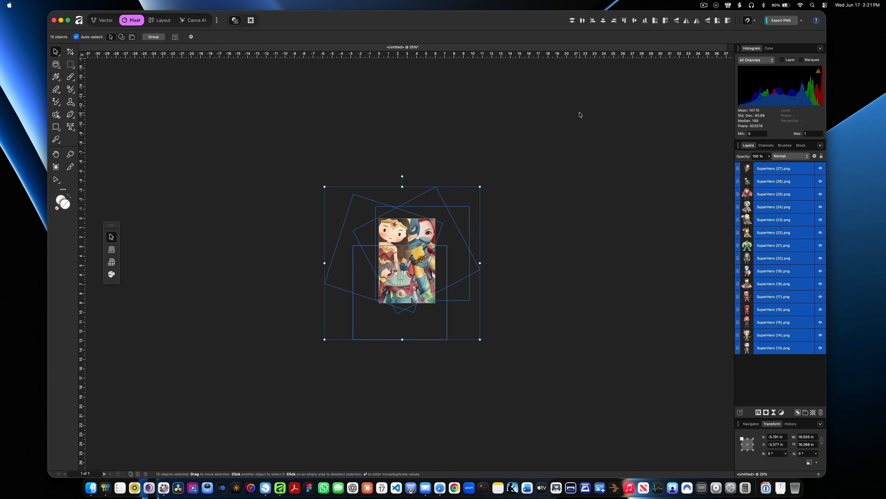
left_click_drag(481, 187, 418, 246)
left_click_drag(392, 297, 428, 260)
left_click(490, 253)
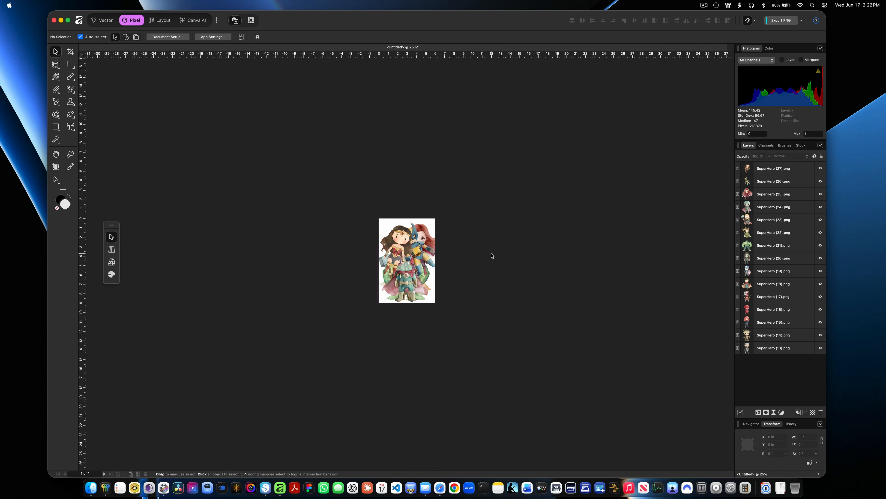
Step: Spread Wonder Woman and Wolverine into the page's upper corners and place SuperHero (25).png between them, rotated -22°
key("super+1")
left_click_drag(378, 157, 376, 191)
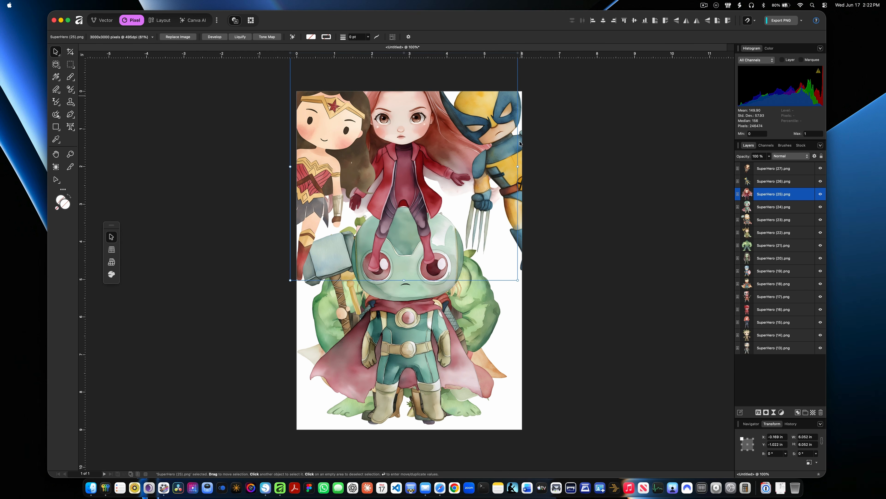
left_click_drag(518, 287, 460, 295)
left_click_drag(405, 202, 399, 184)
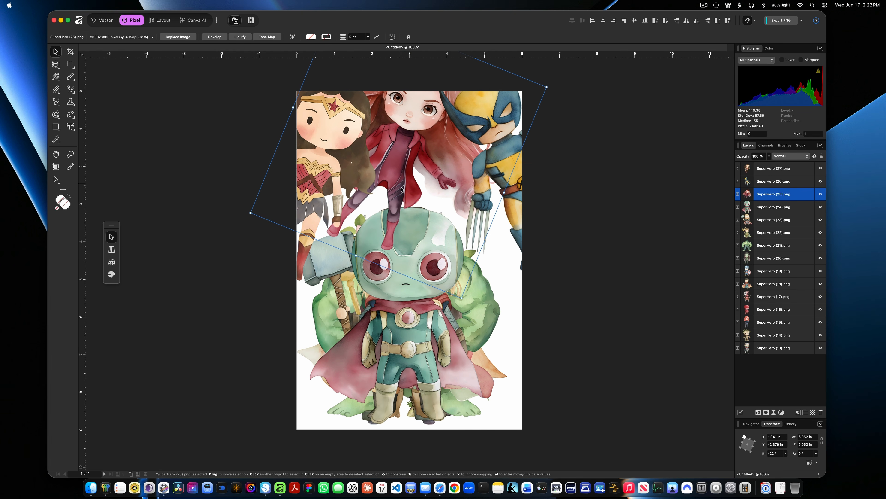
Step: Rotate the green-headed SuperHero (24).png image to about 22° and move it to the page's lower-left corner
left_click(410, 284)
left_click_drag(410, 283, 334, 292)
left_click_drag(444, 210, 394, 174)
left_click_drag(342, 340, 360, 365)
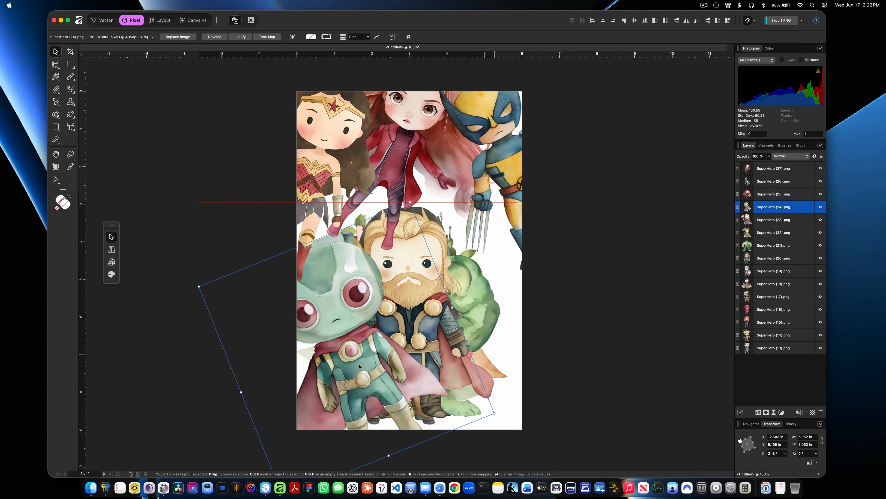
Step: Rotate the Thor image, SuperHero (23).png, to about -27° and move it to the page's lower-right corner
left_click(473, 317)
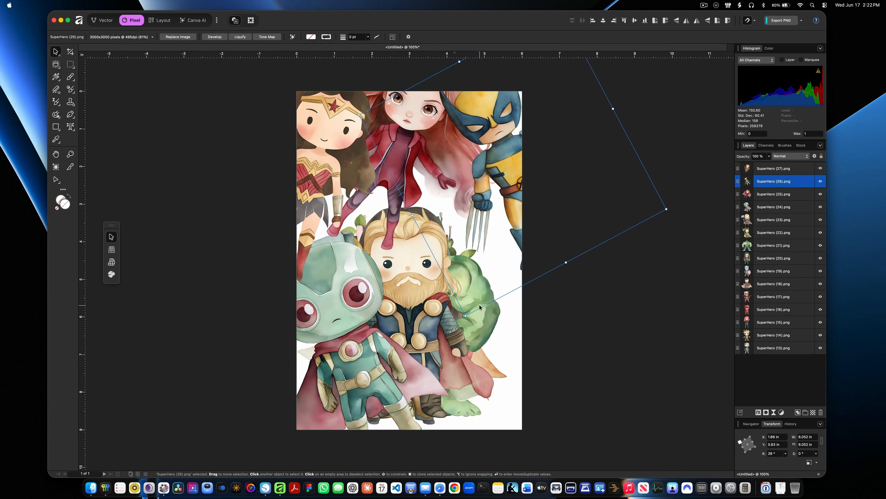
left_click(483, 321)
left_click_drag(495, 321, 578, 328)
left_click_drag(613, 208, 649, 273)
left_click_drag(485, 317, 478, 368)
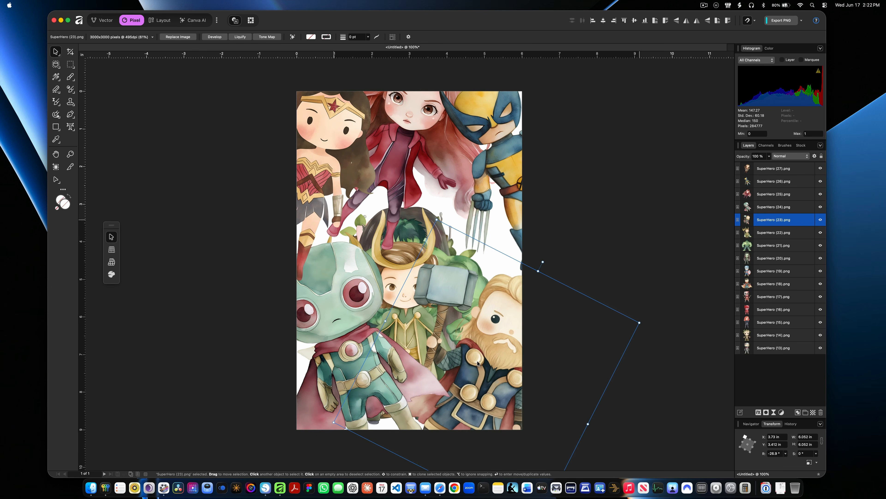
Step: Position the Loki image, SuperHero (22).png, right of the page's centre, rotated about 43° and enlarged to about 7.16 in
left_click(781, 234)
left_click_drag(411, 239, 444, 211)
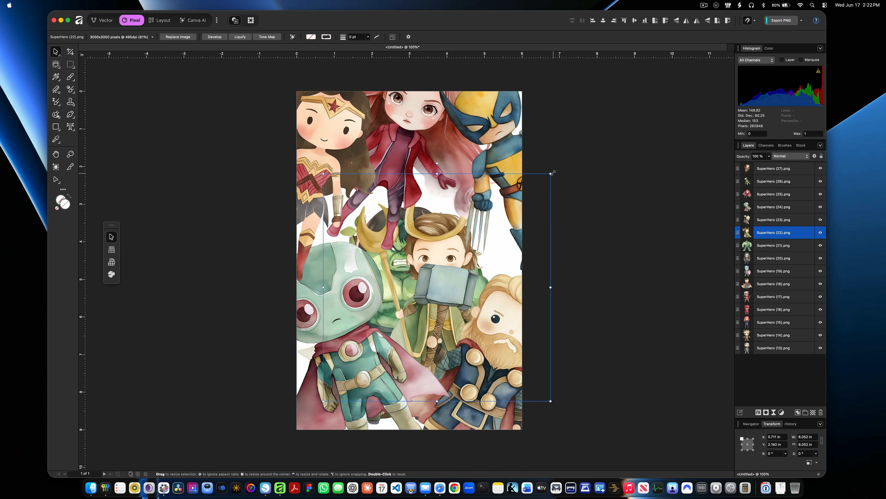
left_click_drag(552, 170, 601, 278)
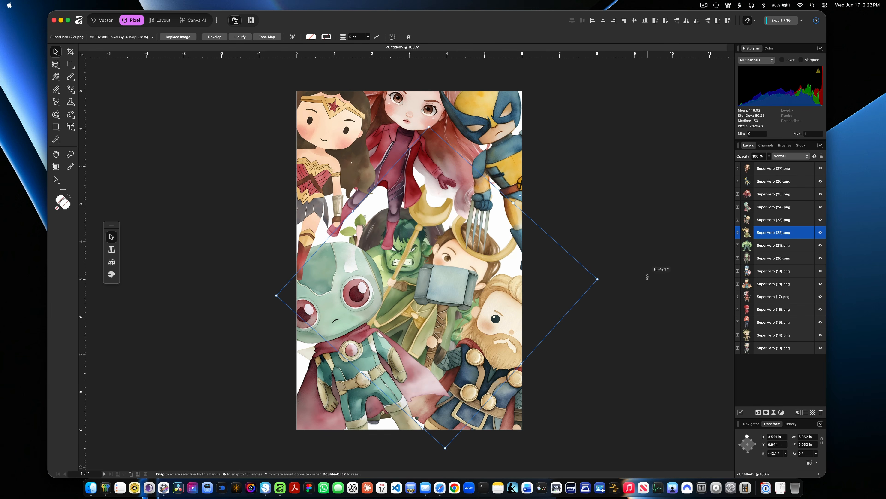
left_click_drag(489, 269, 530, 229)
left_click_drag(643, 241, 483, 82)
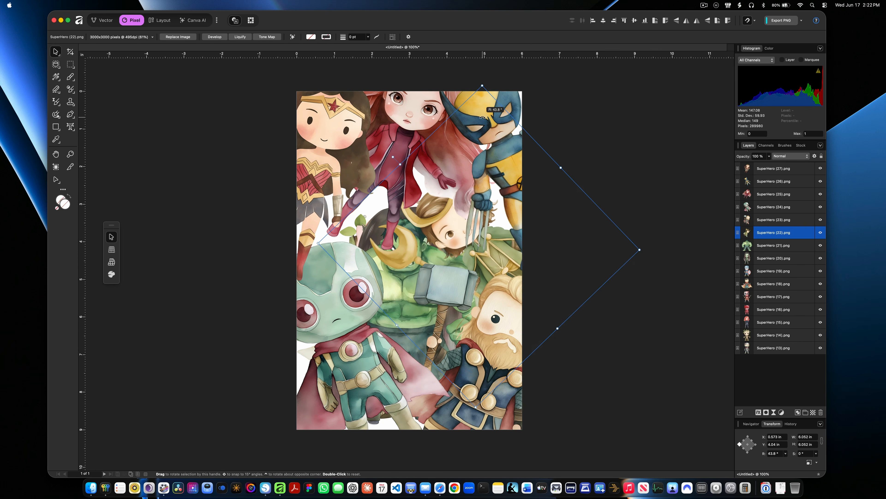
left_click_drag(406, 163, 372, 133)
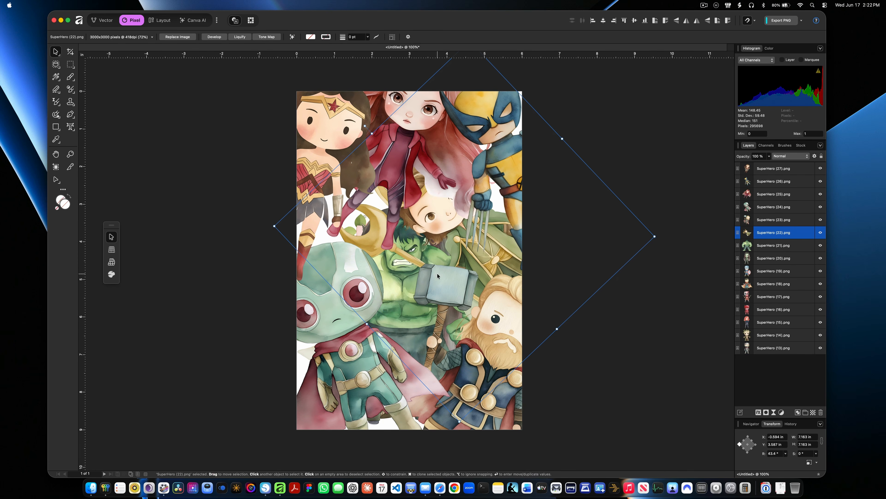
Step: Shift the Hulk image, SuperHero (21).png, toward the page's left side, rotated 22.5° and enlarged to about 7.84 in
left_click(444, 281)
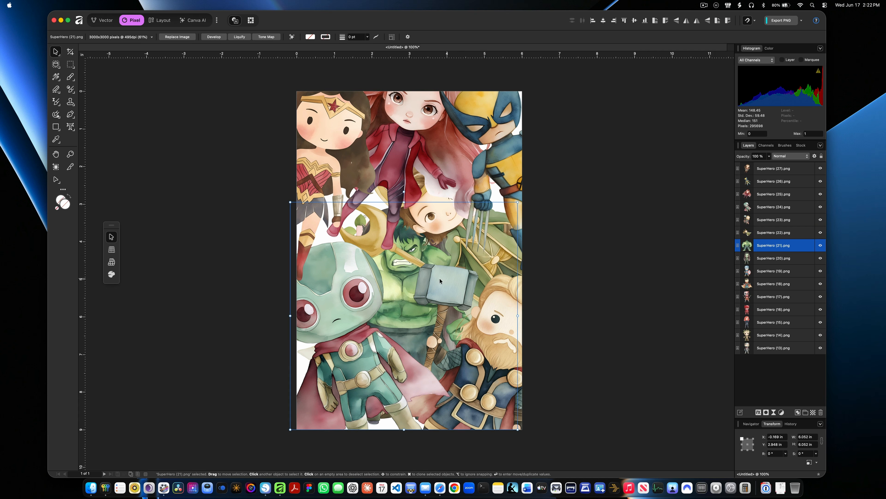
left_click_drag(406, 276, 390, 250)
left_click(275, 186)
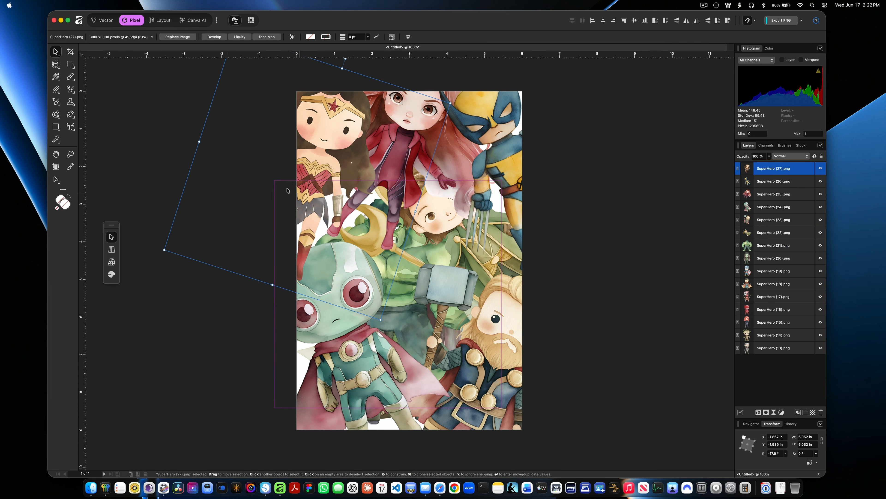
left_click(768, 246)
left_click_drag(262, 179, 230, 233)
left_click_drag(344, 189, 307, 139)
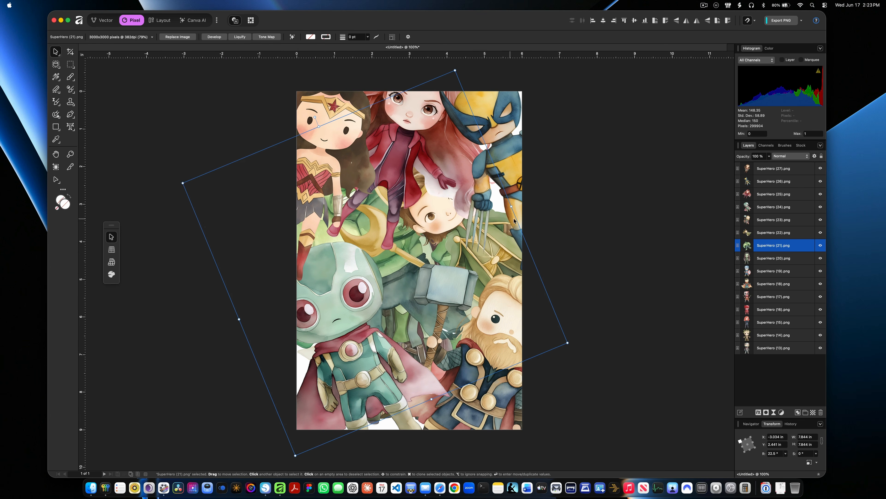
Step: Move SuperHero (20).png to the page's upper-right area and the Captain America image, SuperHero (19).png, to the lower-left area, rotated about 28°
left_click(772, 261)
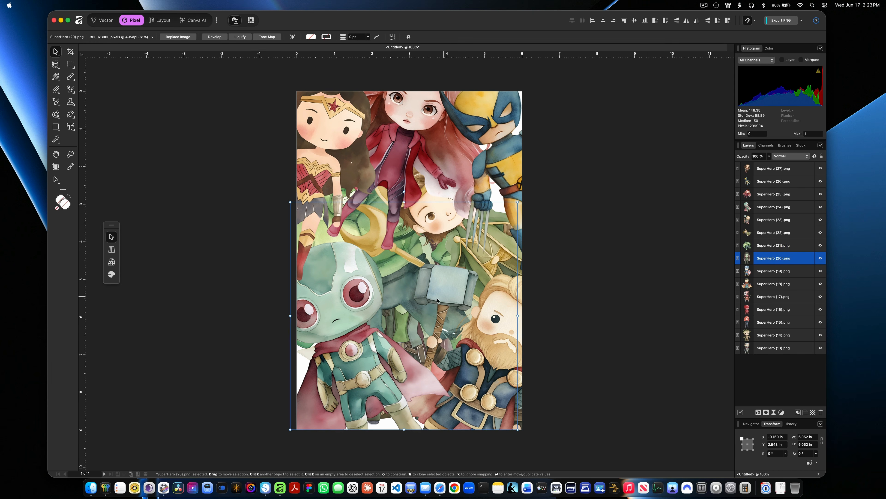
left_click_drag(496, 199, 502, 184)
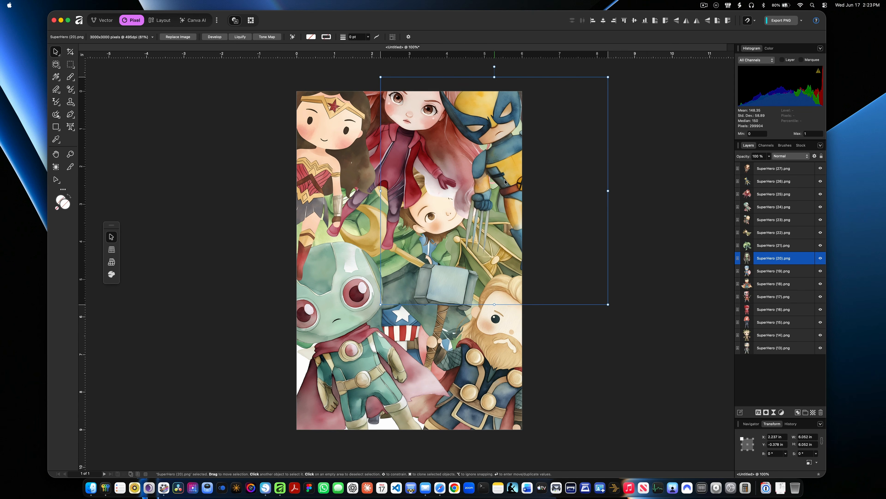
left_click(767, 275)
left_click_drag(393, 348, 300, 397)
left_click_drag(296, 392, 296, 388)
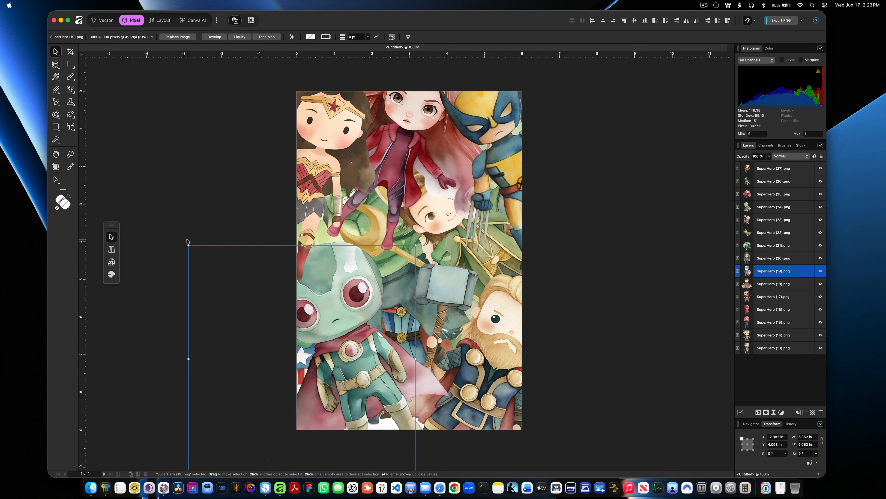
left_click_drag(187, 243, 149, 311)
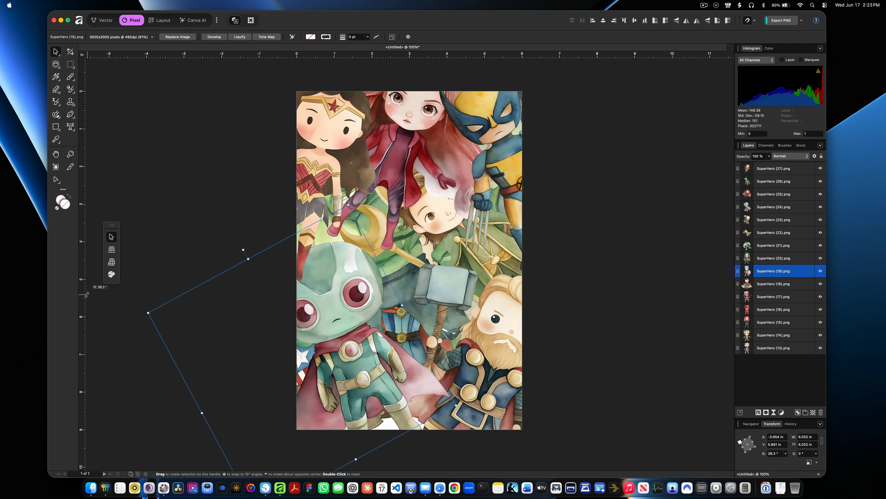
Step: Move SuperHero (18).png down into the gap between the green-headed hero and Thor, and clear the selection
left_click(752, 285)
left_click_drag(431, 262, 432, 327)
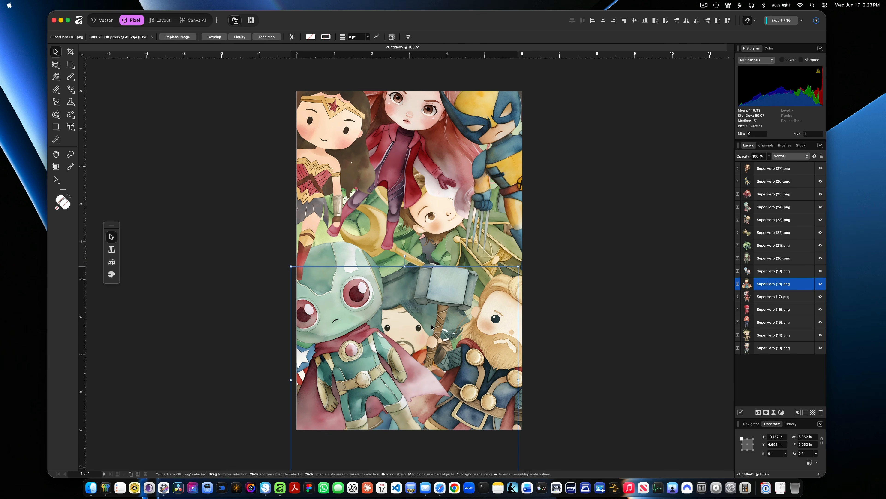
left_click(631, 254)
left_click(647, 283)
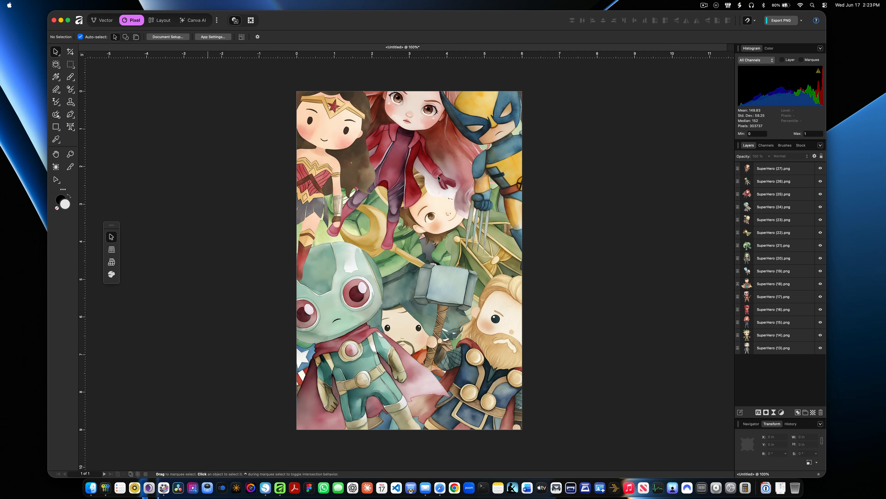
Step: Export the whole collage as an 1800 × 2700 px PNG into a new Desktop folder named Hero Stickers
key("super+alt+shift+s")
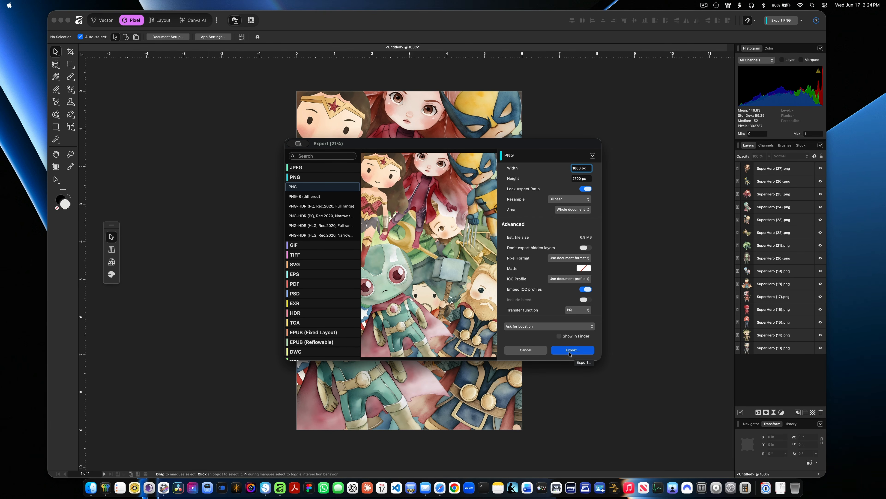
left_click(570, 350)
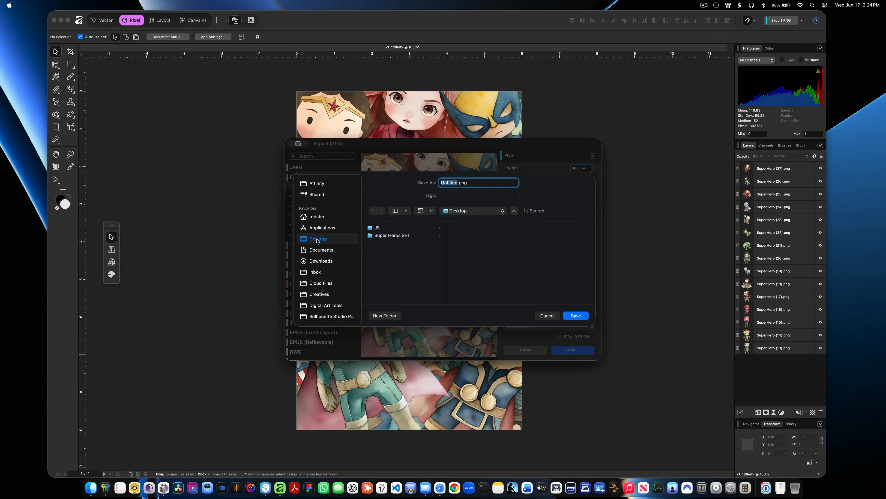
left_click(385, 316)
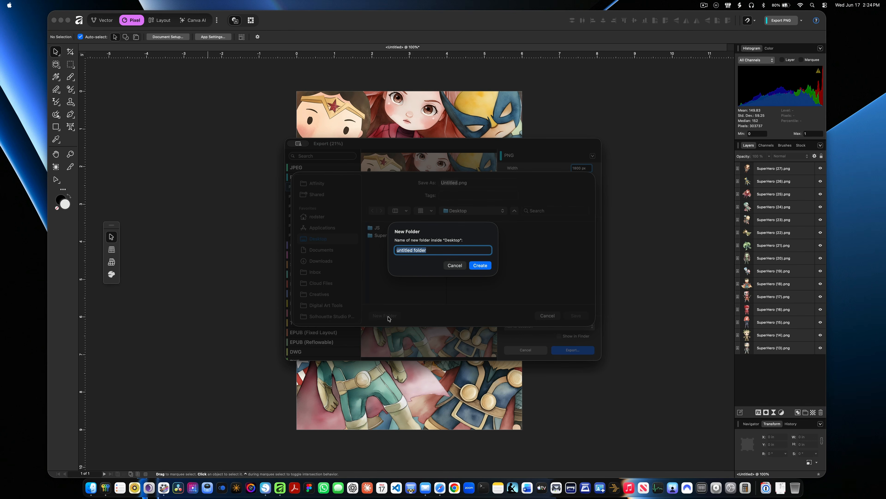
type("G")
key("BackSpace")
type("Hero Stickers")
left_click(483, 265)
left_click(580, 318)
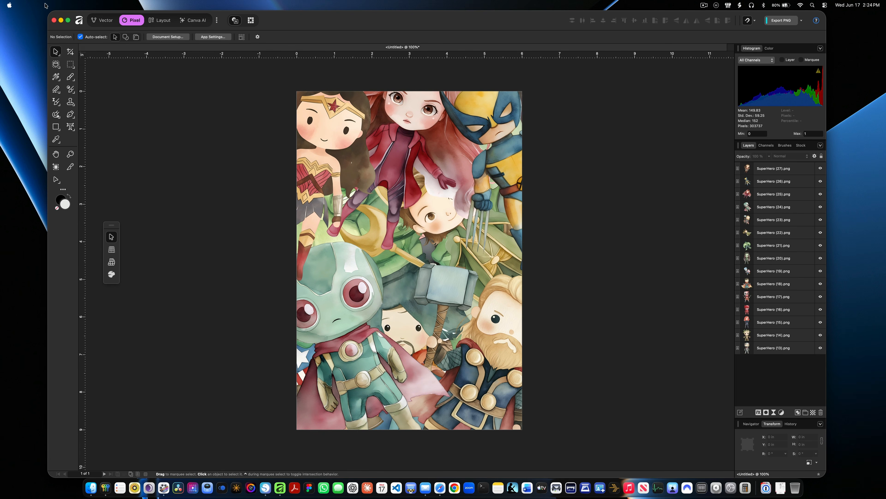
Step: Open the recent document Sticker Sheet Design-Planets
left_click(79, 20)
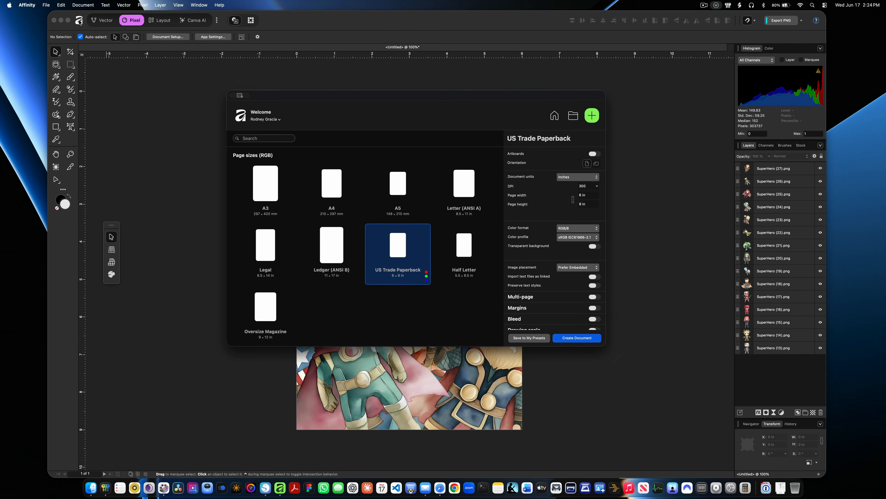
left_click_drag(400, 97, 398, 100)
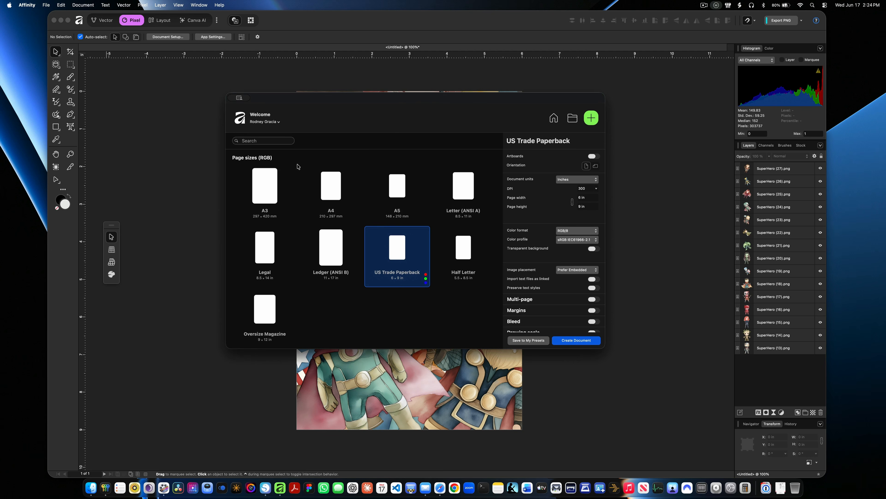
left_click_drag(566, 129, 555, 120)
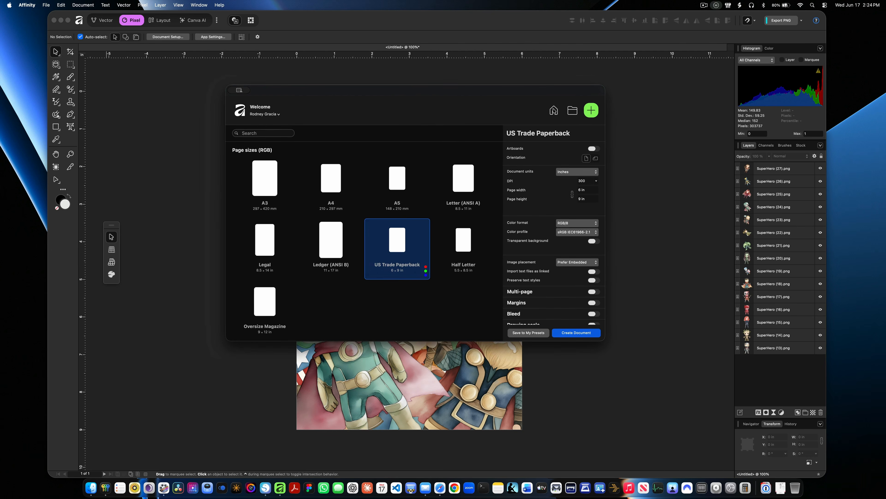
left_click(554, 110)
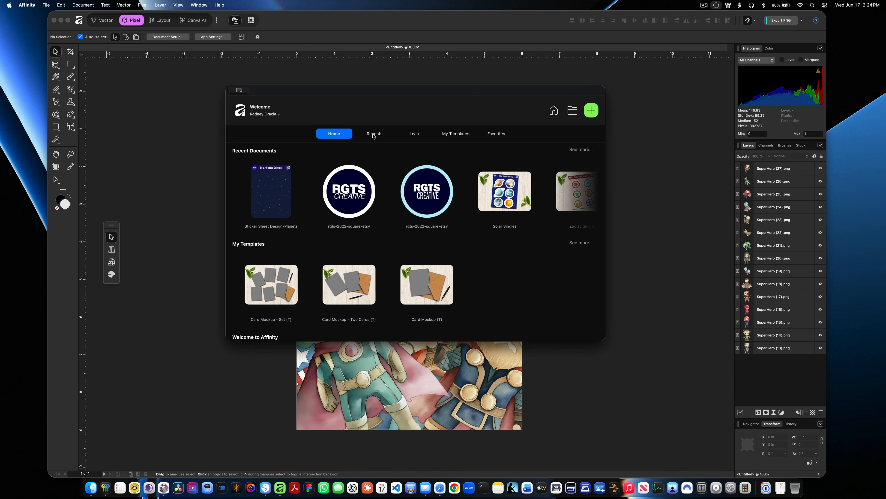
left_click(272, 193)
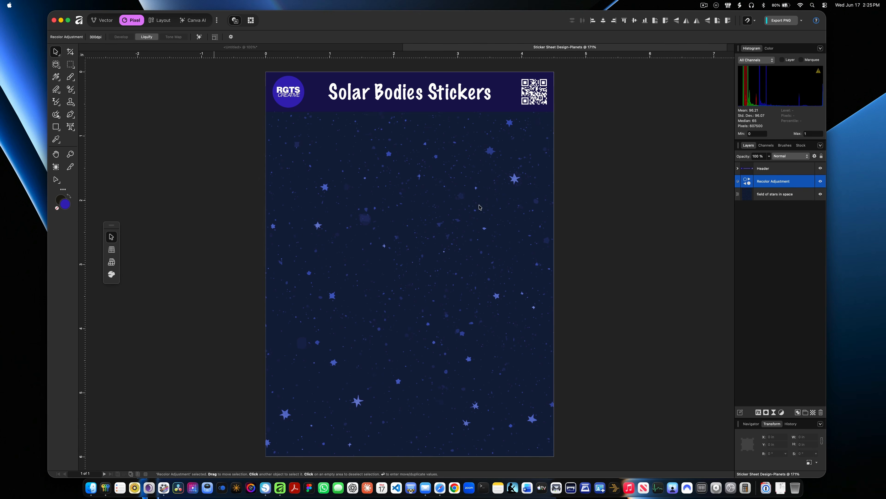
Step: Save the sticker sheet as Sticker Sheet Design-Heros.af in the Desktop's Hero Stickers folder
key("super+s")
left_click(469, 109)
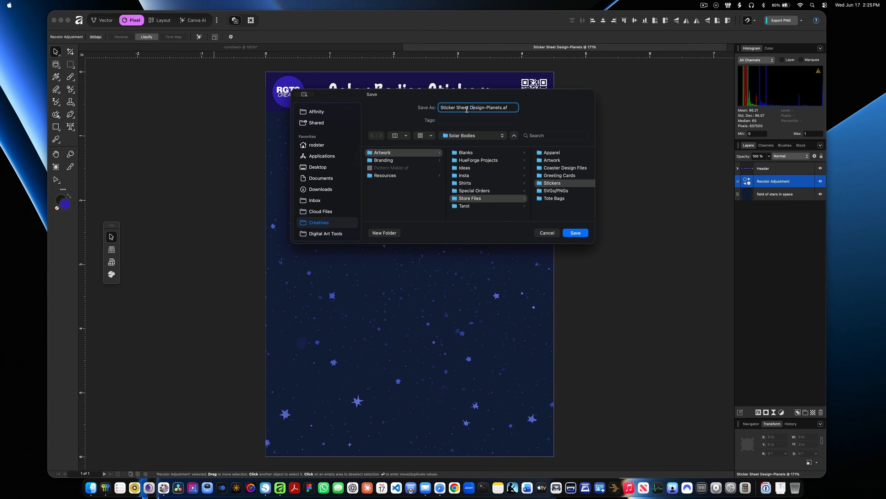
double_click(495, 108)
type("Heros")
left_click(335, 169)
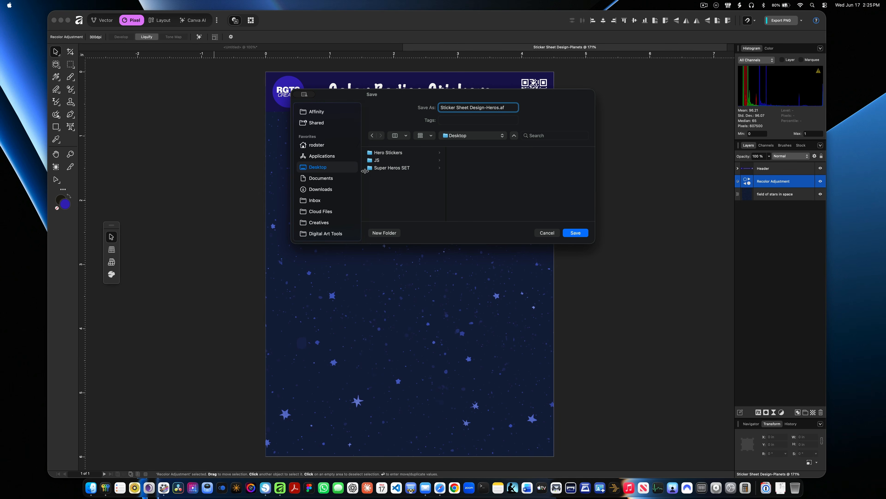
left_click(427, 168)
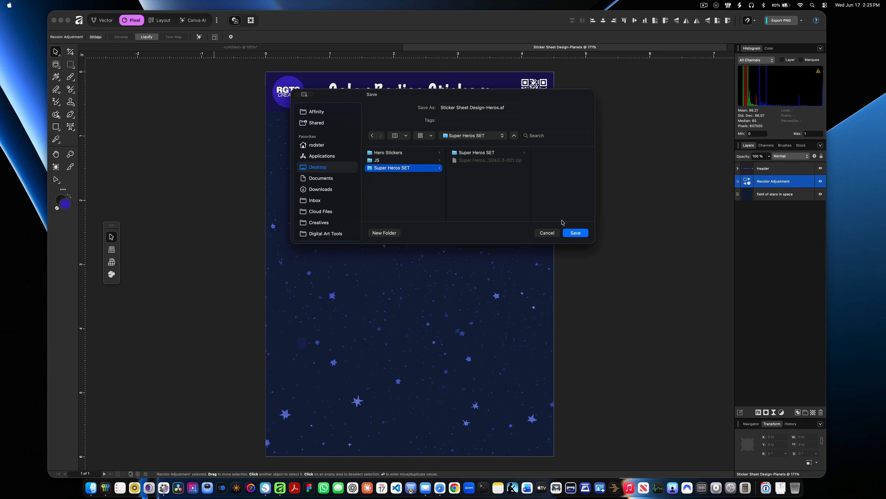
left_click(418, 154)
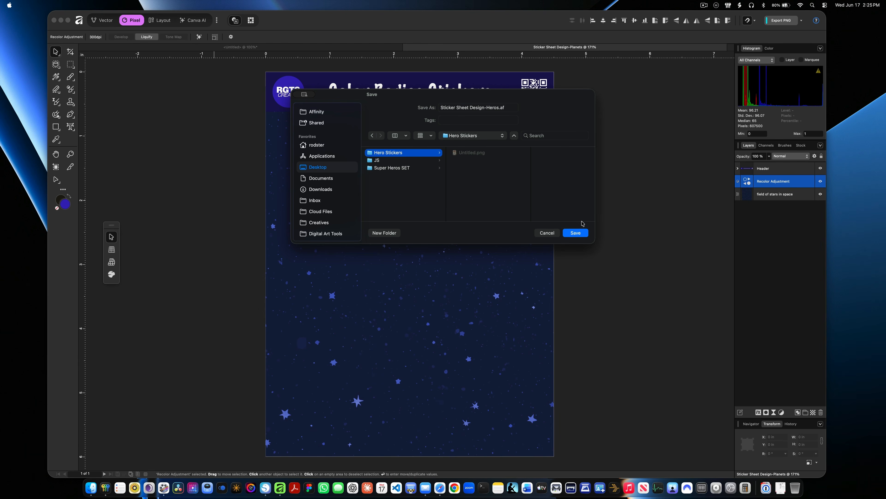
left_click(579, 234)
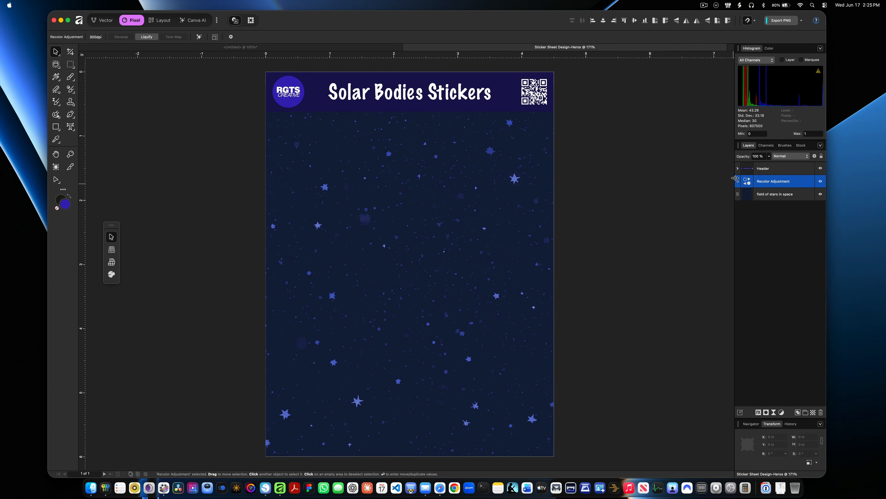
Step: Expand the Header group and its logo group, and select the header's background rectangle
left_click(738, 169)
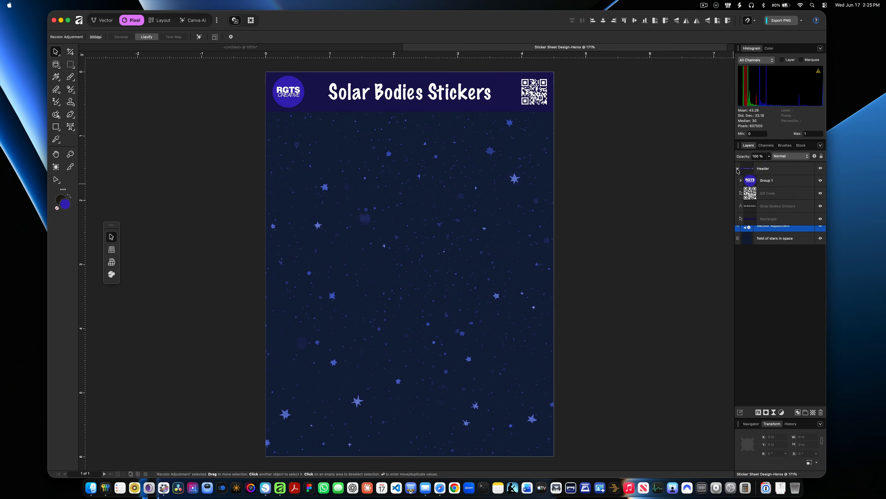
left_click(740, 181)
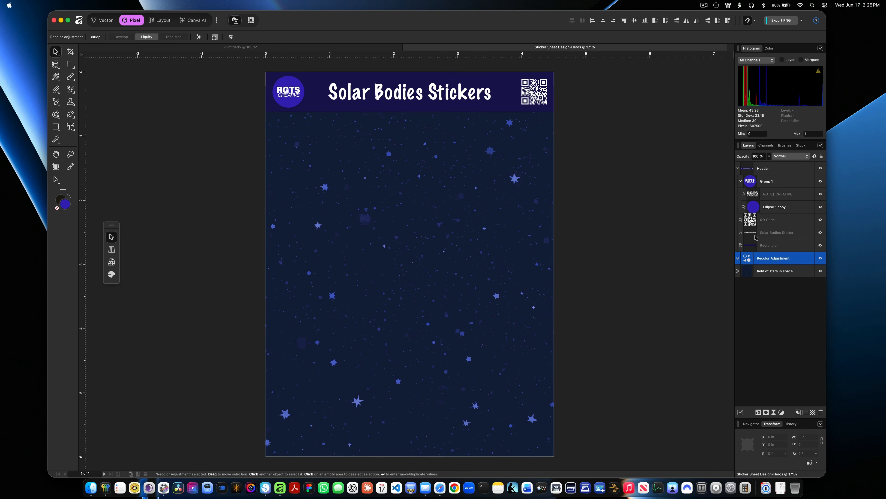
left_click(752, 246)
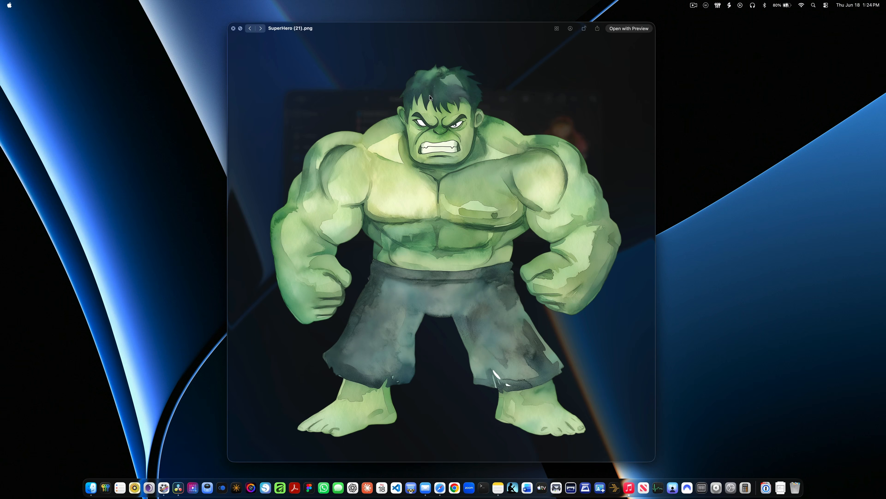
Step: Browse the superhero image previews one by one, going backwards from SuperHero (21).png
key("Left")
key("Left")
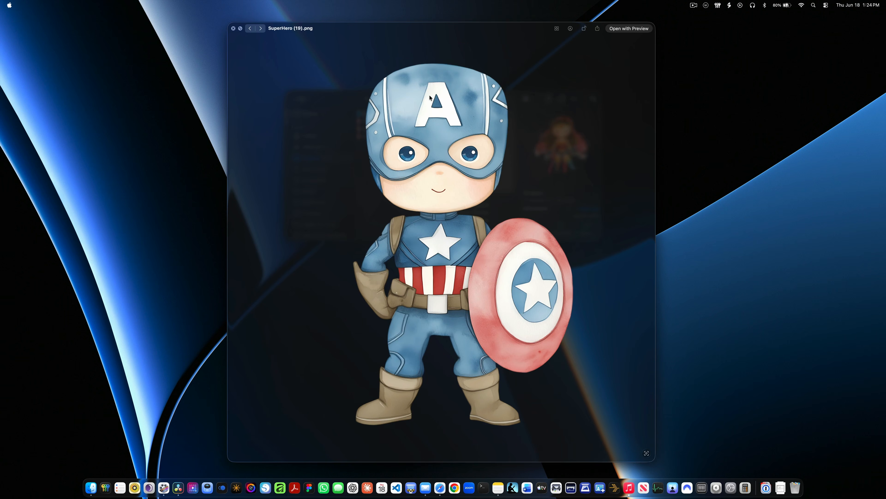
key("Left")
key("Left")
key("Left")
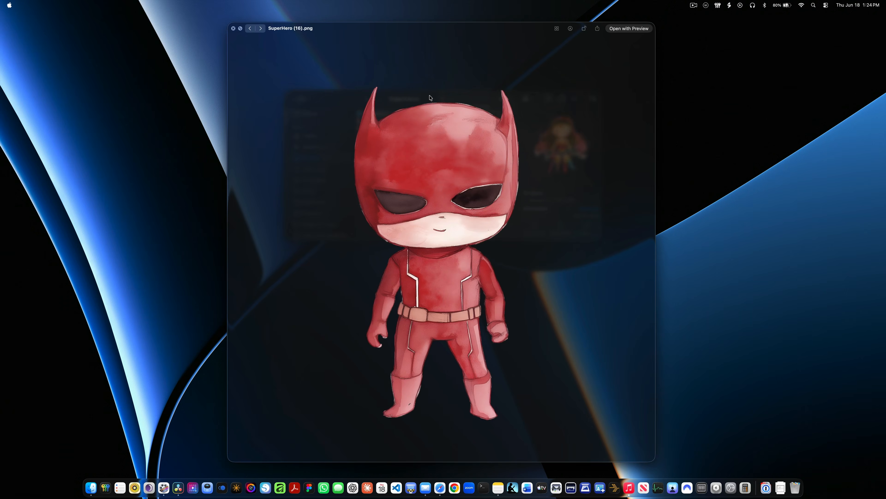
key("Left")
key("Left")
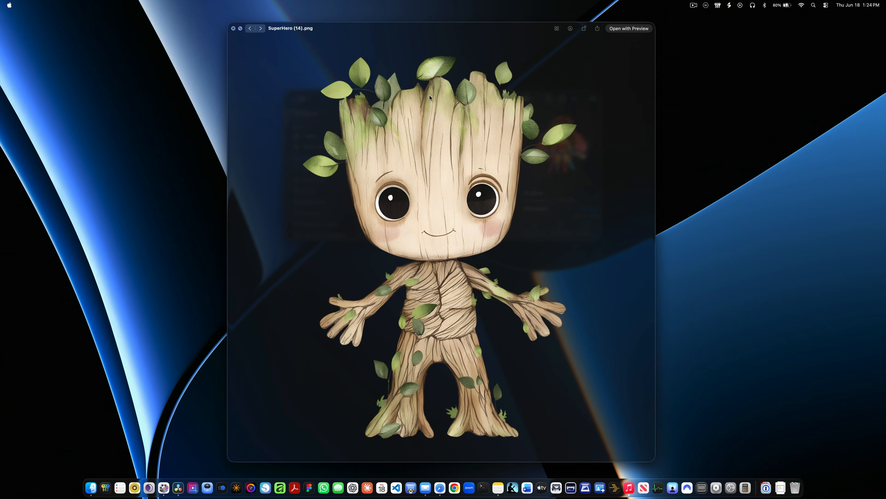
key("Left")
key("Left")
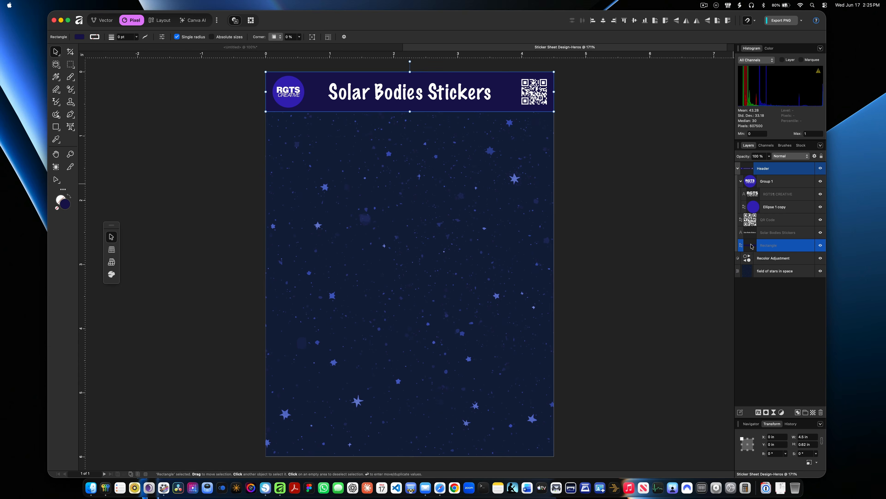
Step: Change the header rectangle's fill colour to dark green, hex 105542
key("super+alt+0")
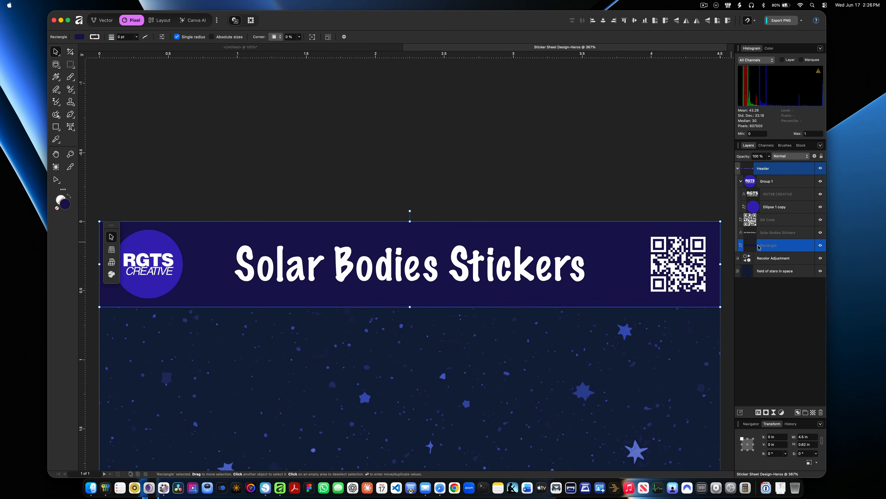
scroll(603, 236, "down", 3)
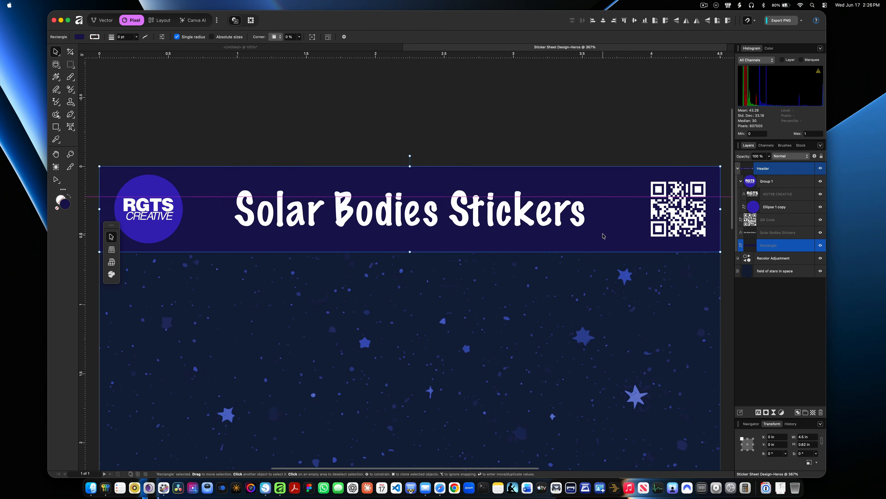
scroll(603, 236, "down", 3)
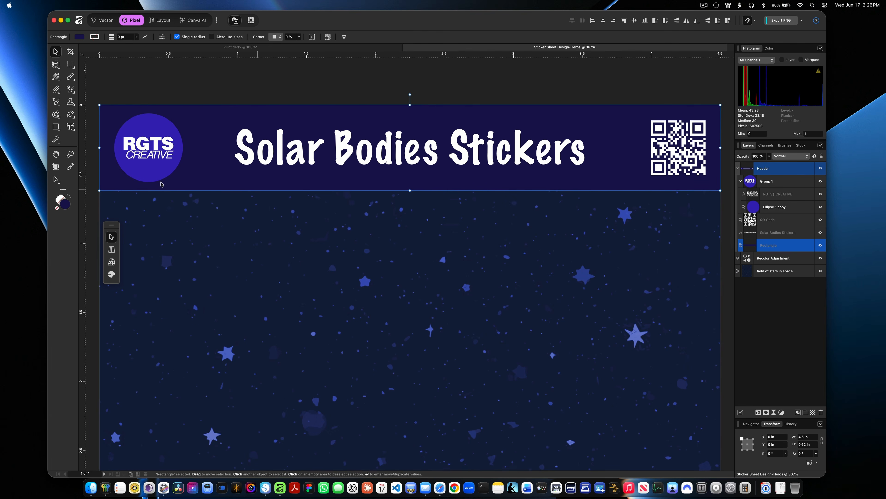
double_click(65, 206)
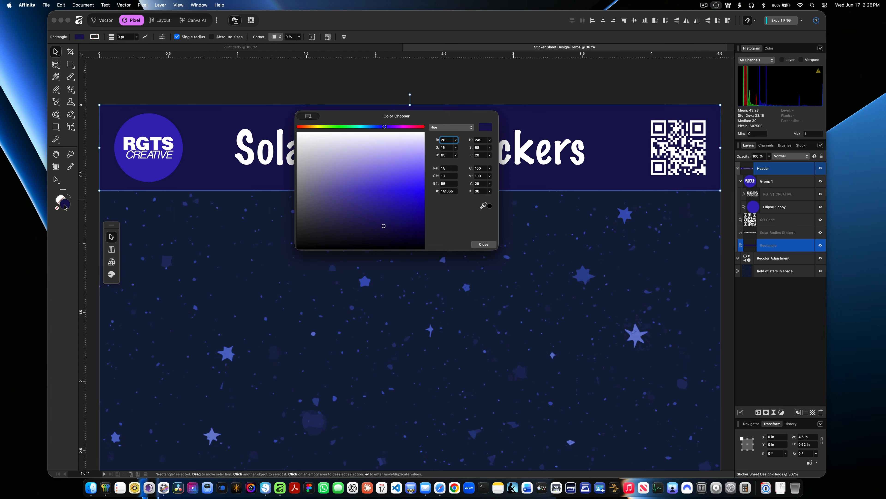
left_click_drag(372, 117, 373, 131)
left_click_drag(385, 140, 356, 141)
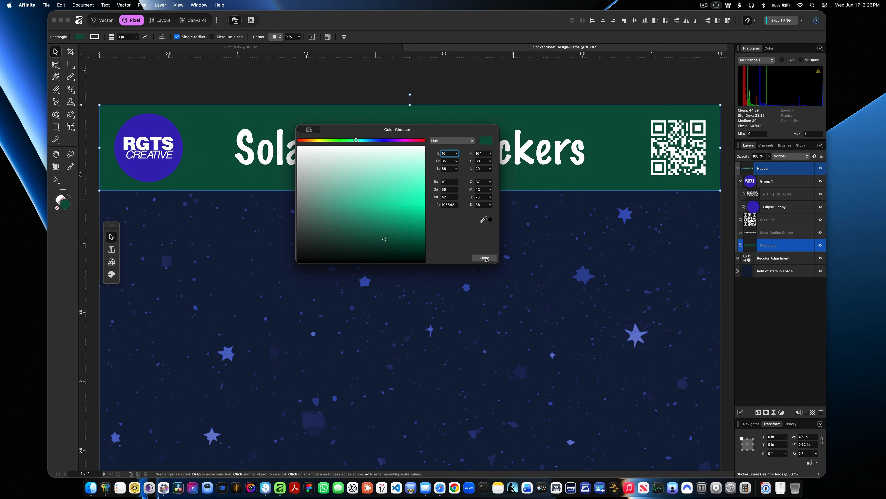
left_click(484, 258)
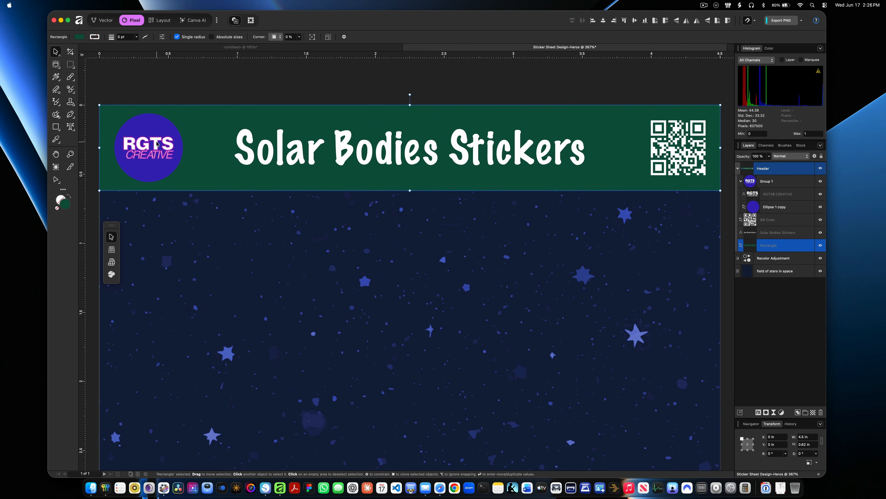
Step: Change the header title from "Solar Bodies Stickers" to "Super Hero Stickers"
left_click(768, 233)
scroll(425, 146, "up", 3)
double_click(356, 262)
left_click(374, 267)
left_click_drag(447, 266, 120, 260)
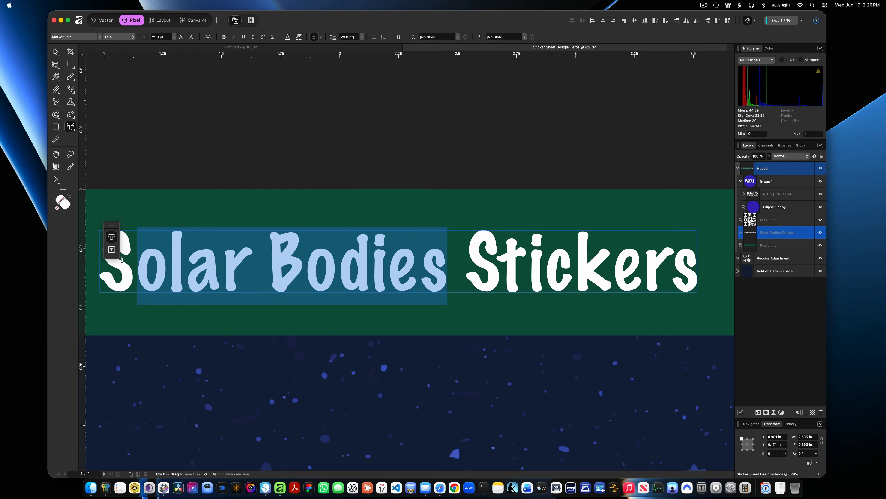
type("uper Hero")
key("Escape")
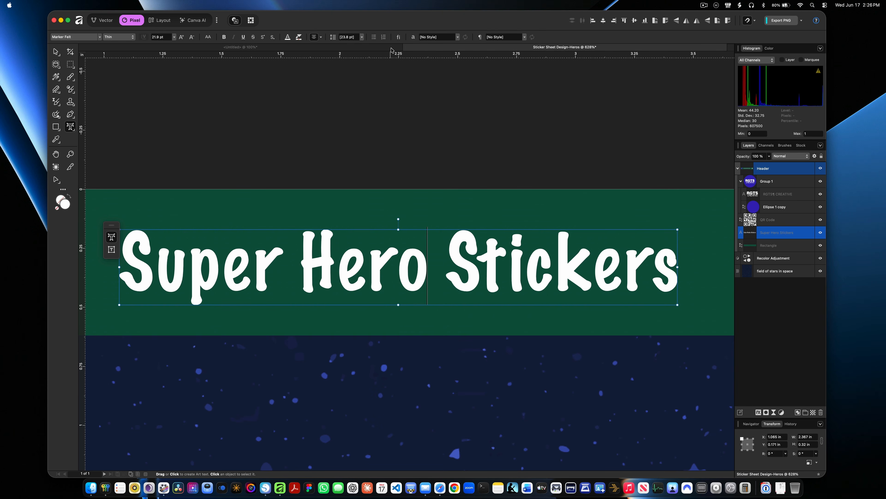
Step: Change the fill of the circle behind the header's RGTS Creative logo to a medium green
left_click(56, 52)
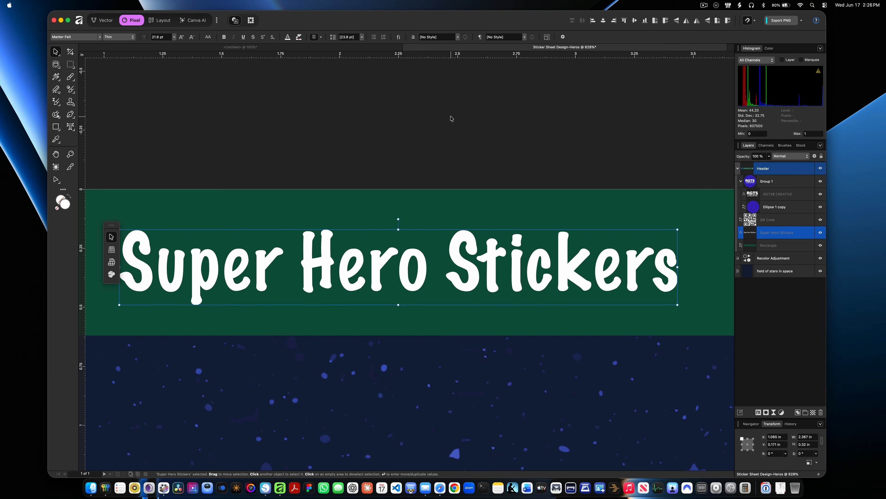
key("super+1")
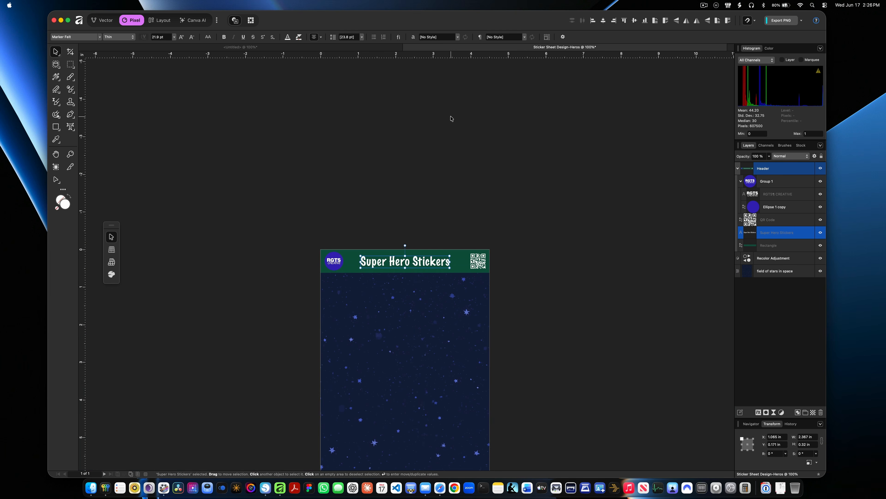
scroll(494, 224, "down", 3)
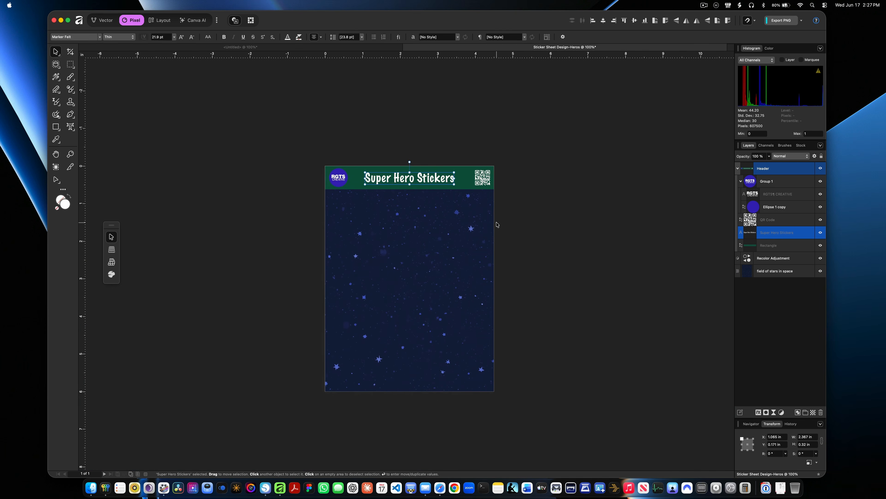
key("super+2")
scroll(465, 236, "left", 1)
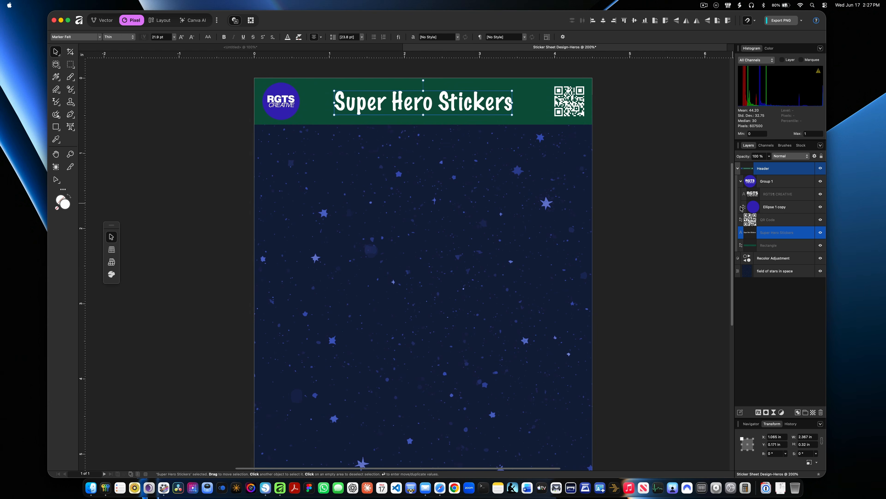
left_click(755, 208)
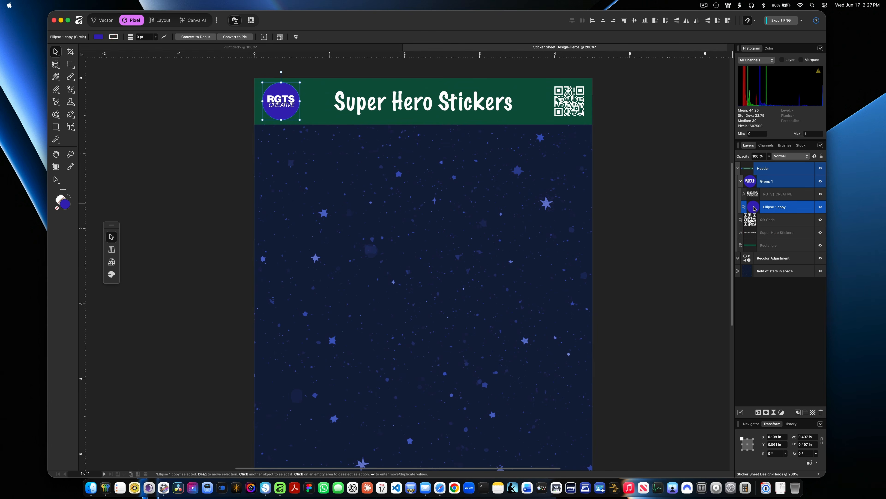
left_click(65, 206)
left_click_drag(380, 142, 353, 142)
left_click_drag(349, 140, 351, 140)
left_click(384, 214)
left_click_drag(385, 214, 384, 214)
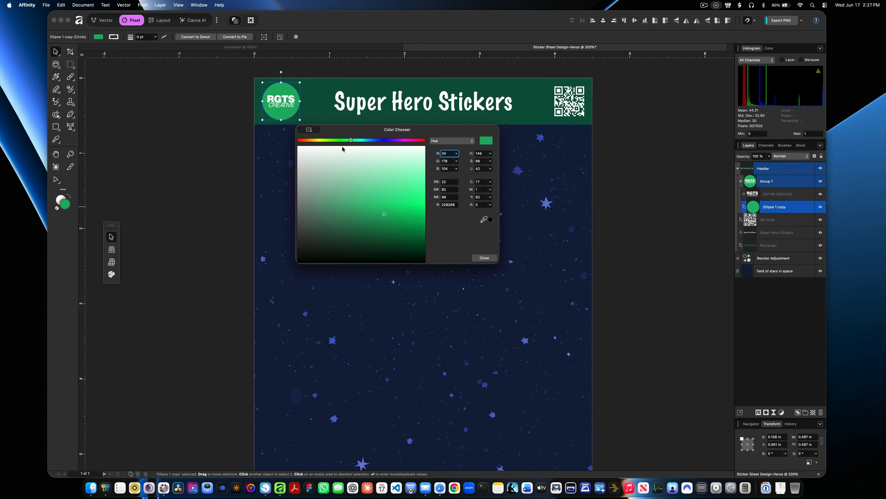
left_click_drag(351, 140, 352, 142)
left_click(484, 258)
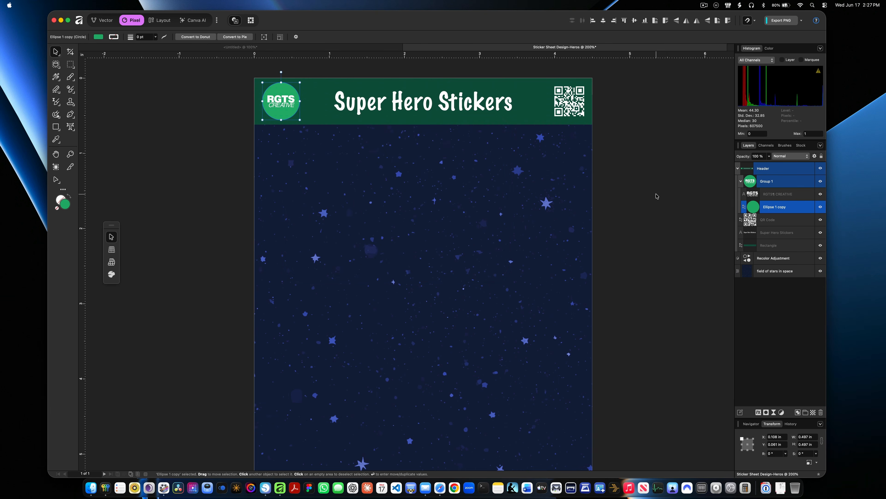
left_click(654, 123)
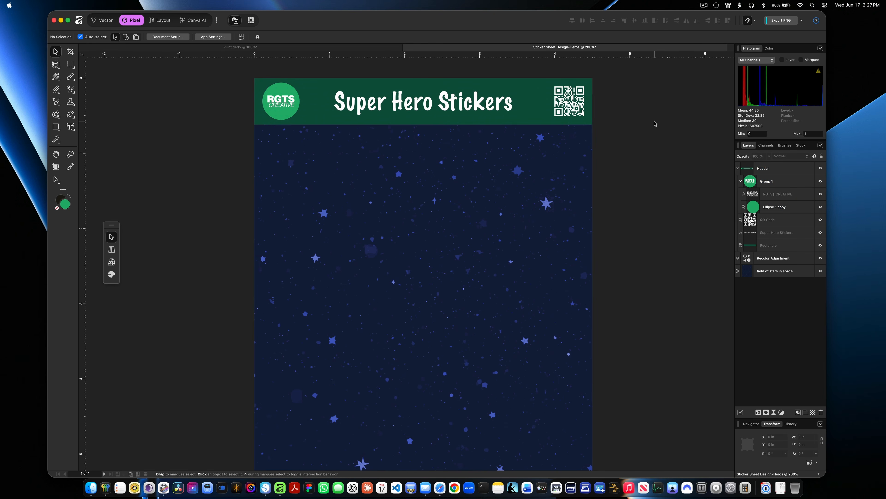
Step: Place the Untitled.png superhero collage on the sticker sheet, directly above the field of stars in space layer
left_click(841, 195)
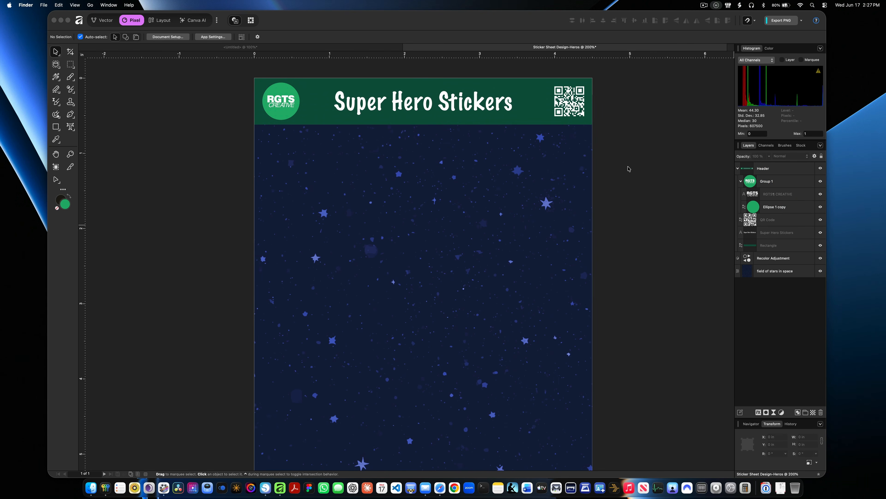
left_click(778, 273)
left_click_drag(863, 188, 419, 288)
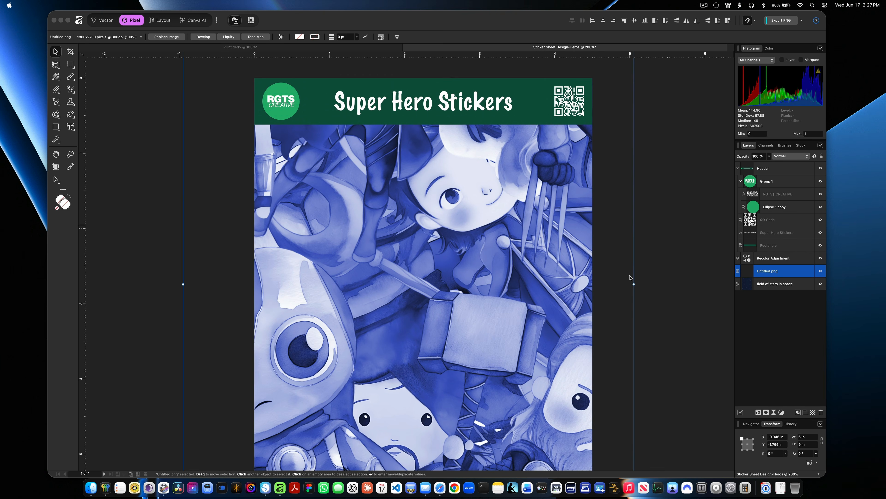
left_click(662, 268)
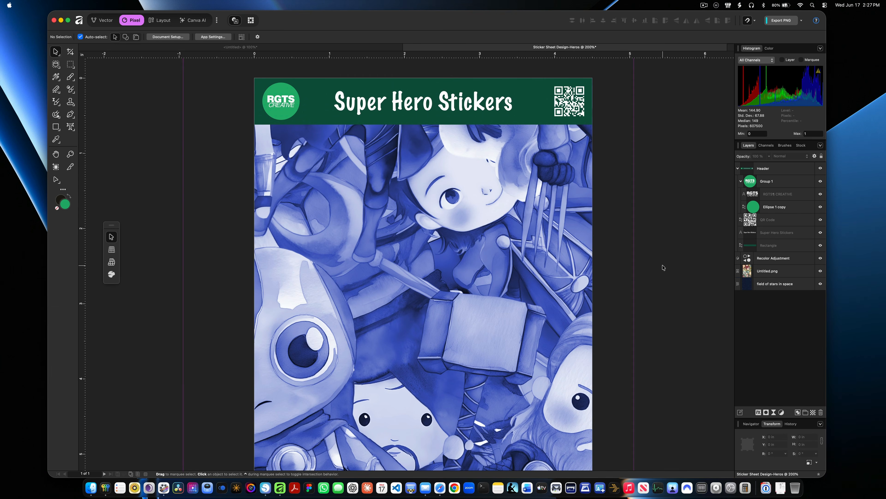
Step: Delete the field of stars in space layer and collapse the logo group and the Header group
left_click(789, 285)
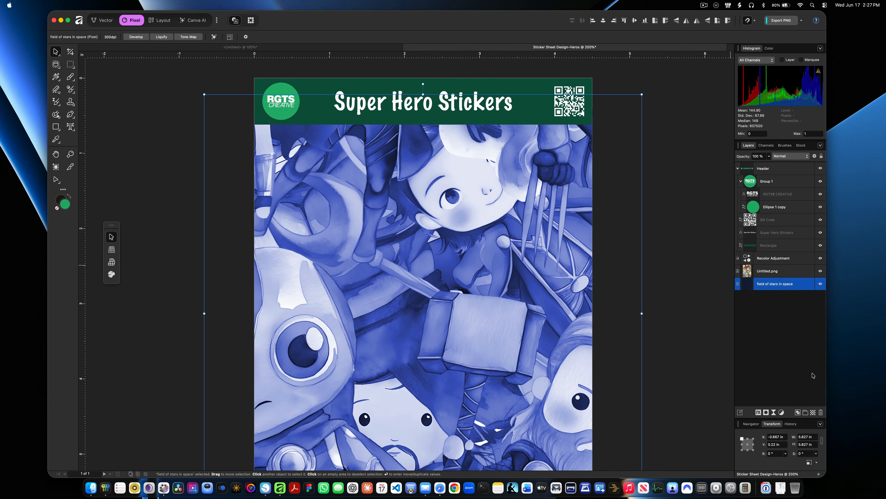
left_click(821, 412)
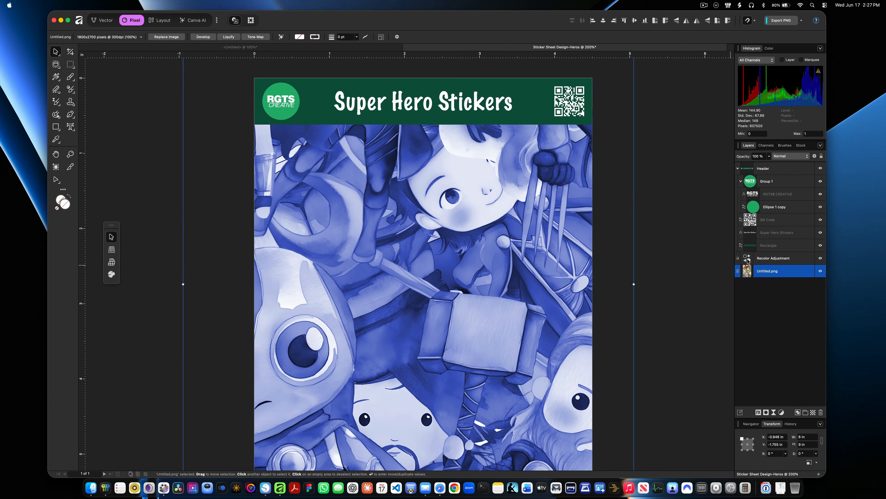
left_click(740, 181)
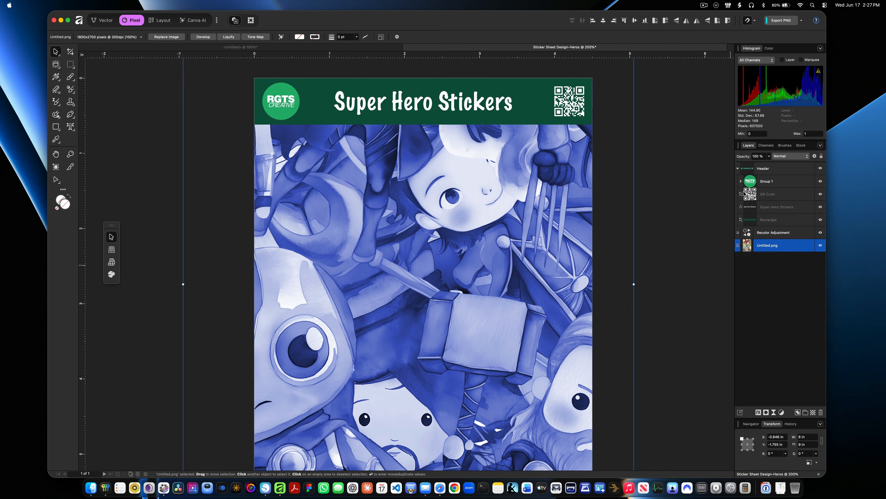
left_click(738, 169)
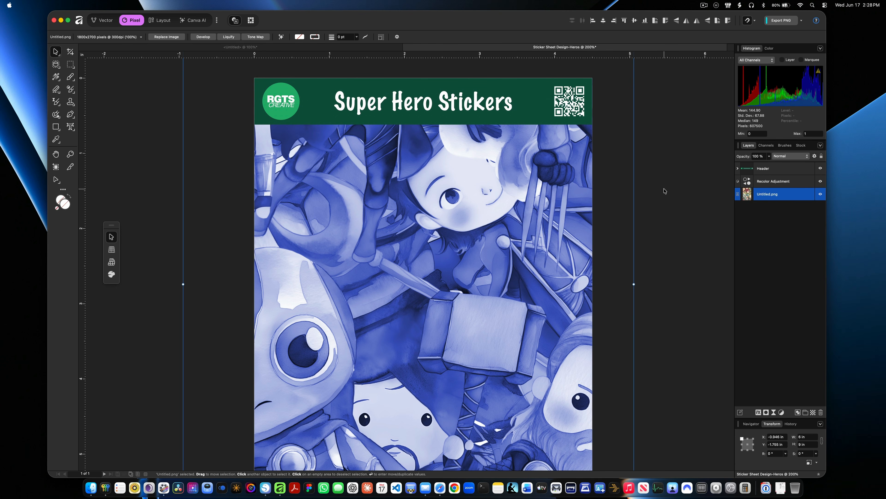
Step: Scale the collage proportionally to 4.5 by 6.75 in to match the sheet's width and position it about 0.06 in below the sheet's upper edge
key("super+minus")
key("super+minus")
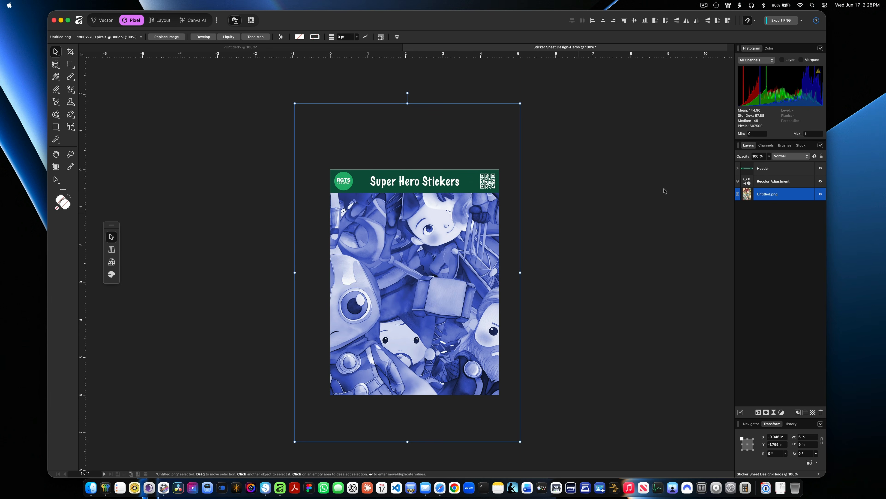
left_click_drag(295, 104, 330, 157)
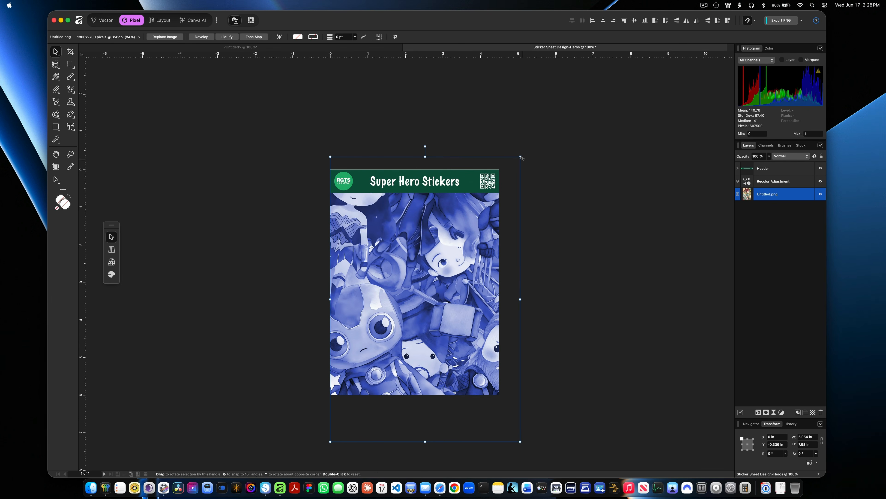
left_click_drag(520, 157, 502, 165)
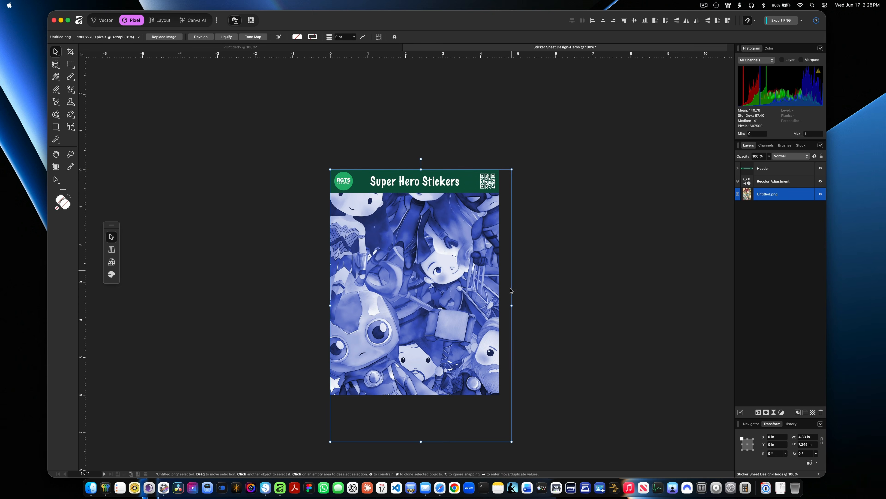
left_click_drag(507, 436, 499, 423)
mouse_move(433, 308)
left_mouse_down()
mouse_move(432, 293)
mouse_move(431, 310)
left_mouse_up()
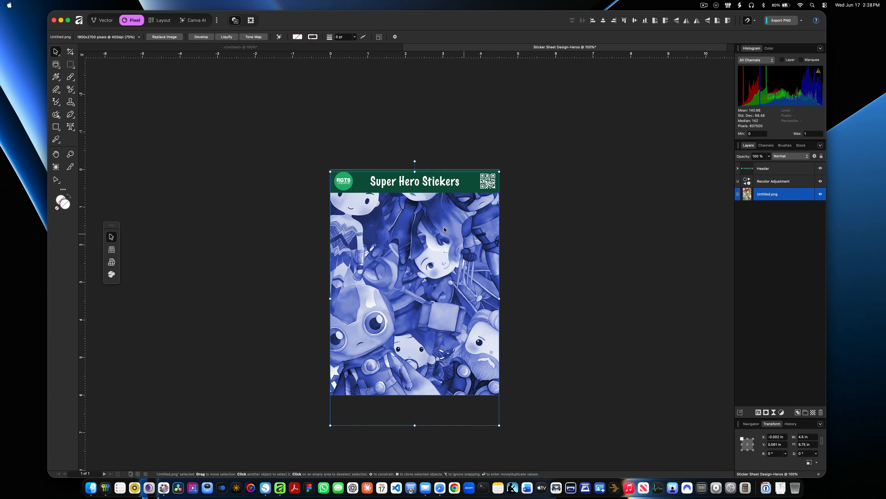
left_click(549, 244)
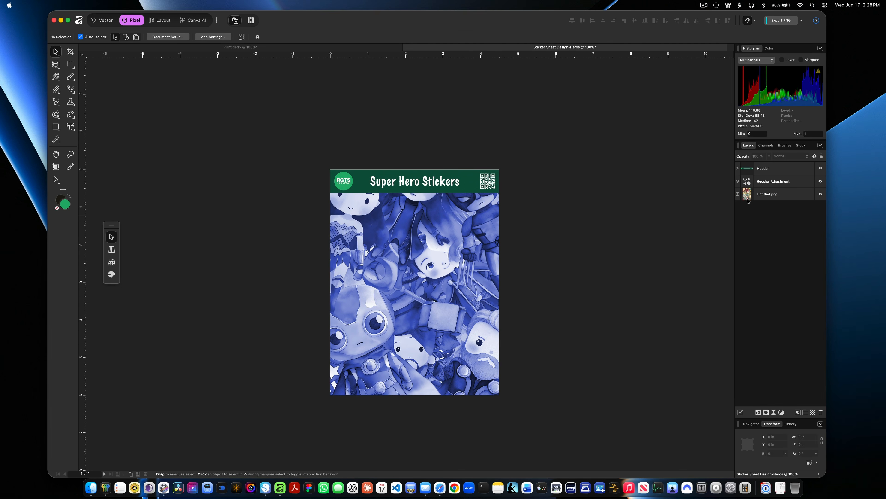
Step: Rename the Untitled.png layer as Hero Image
left_click(765, 197)
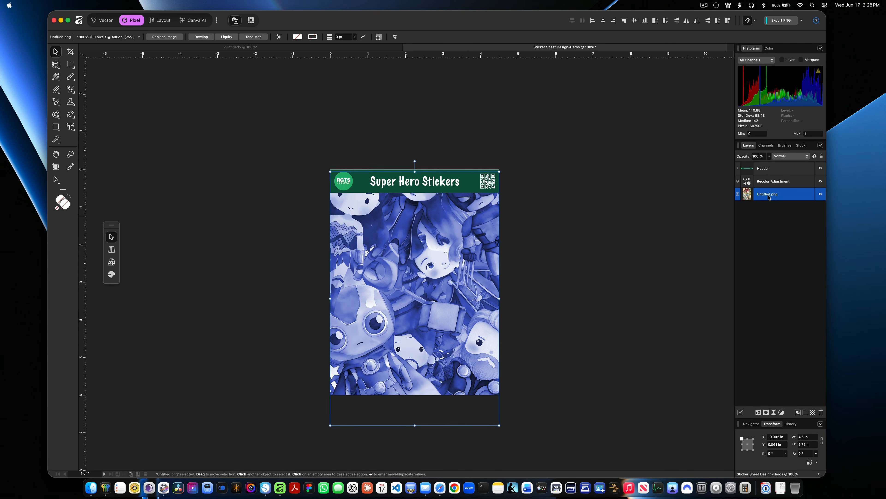
double_click(768, 195)
type("Hero Image")
key("Return")
Step: Set the Recolor adjustment to hue 169.1°, saturation 42% and lightness 65% for a pale green background
double_click(747, 181)
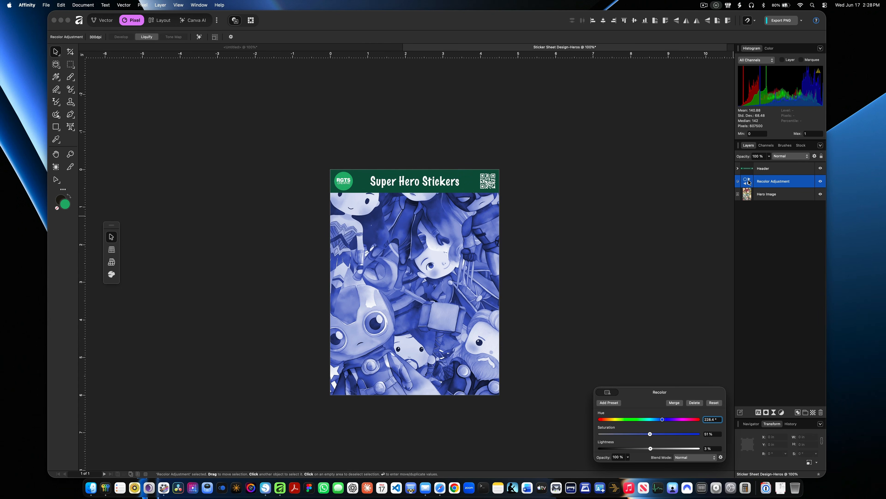
left_click_drag(684, 392, 643, 170)
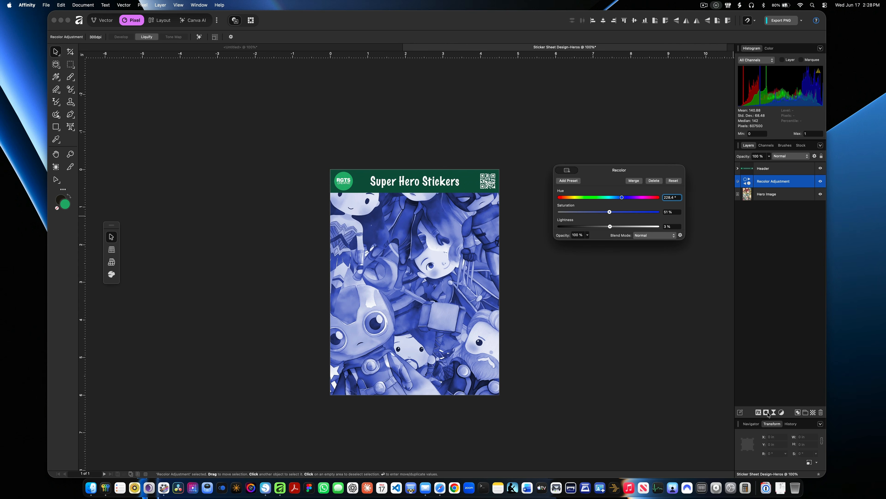
left_click_drag(634, 170, 628, 224)
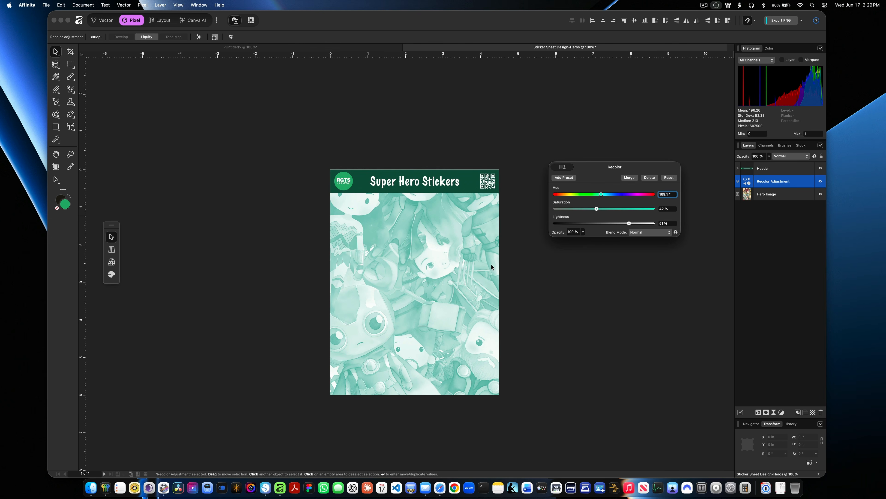
left_click_drag(630, 223, 636, 226)
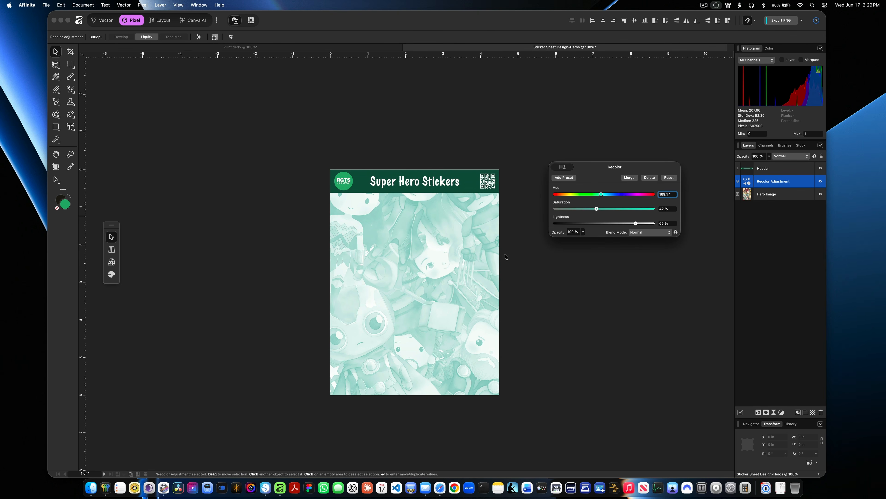
left_click(589, 281)
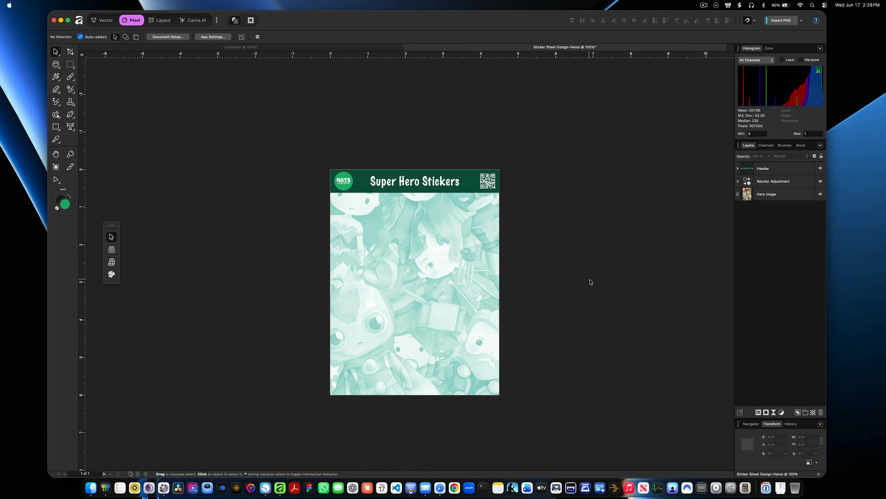
Step: Save the document and export the sheet as Sticker Sheet Design-Heros.png in the Hero Stickers folder
scroll(590, 282, "down", 2)
scroll(589, 282, "down", 1)
key("super+s")
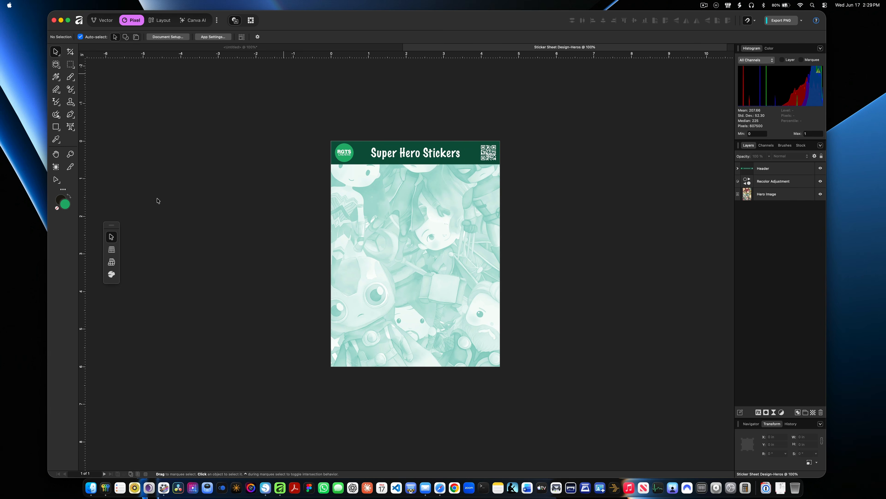
key("super+alt+shift+s")
left_click(587, 285)
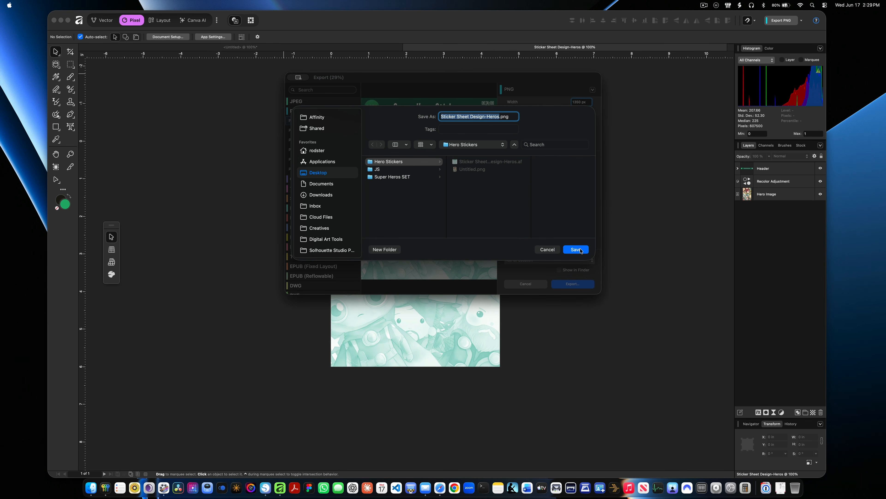
left_click(576, 249)
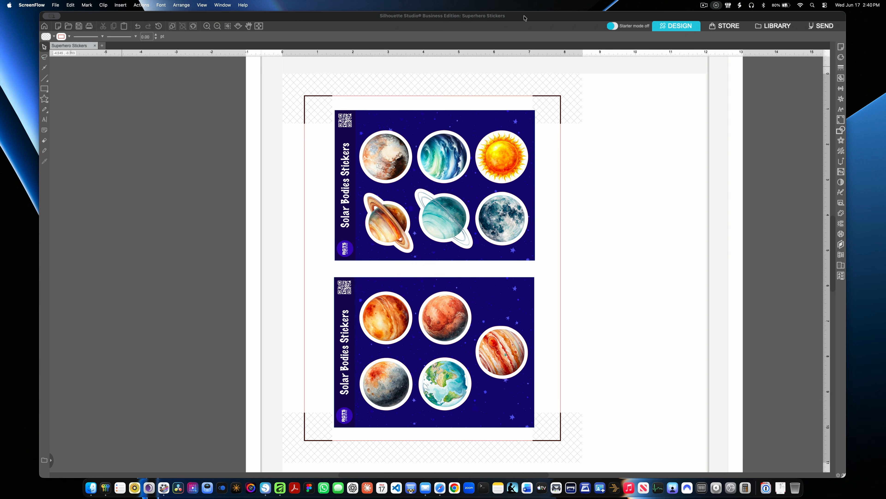
Step: Switch to the Superhero Stickers document in Silhouette Studio and delete both Solar Bodies sticker sheets from the page
left_click(616, 140)
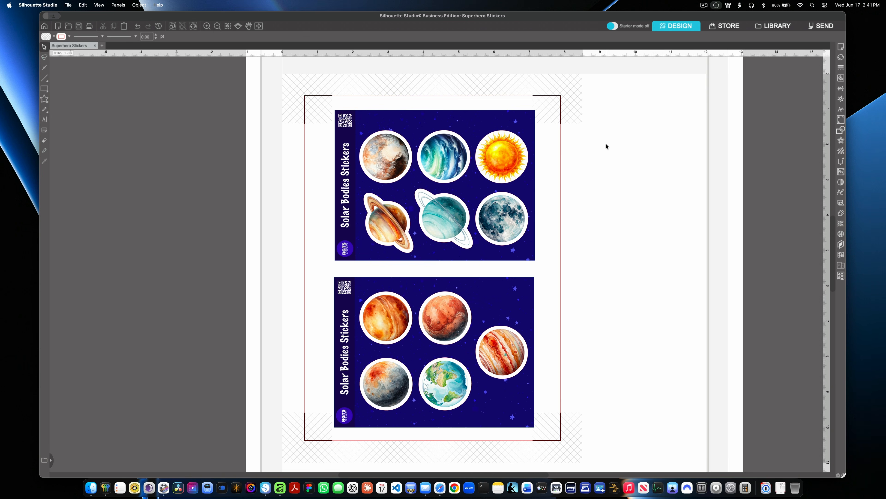
left_click(387, 158)
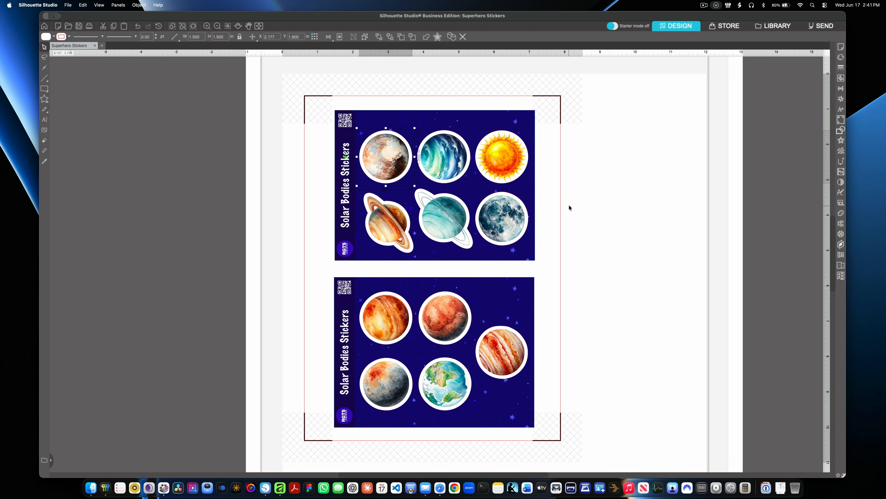
left_click_drag(610, 233, 306, 116)
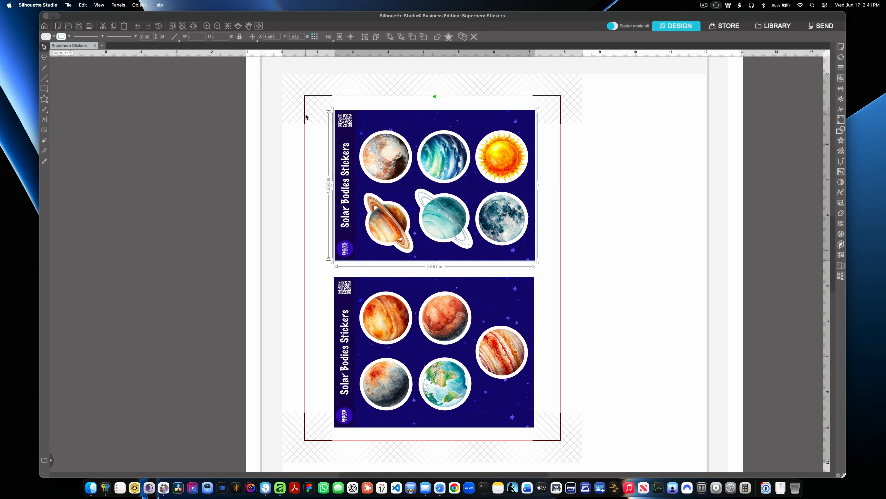
key("Delete")
left_click(509, 347)
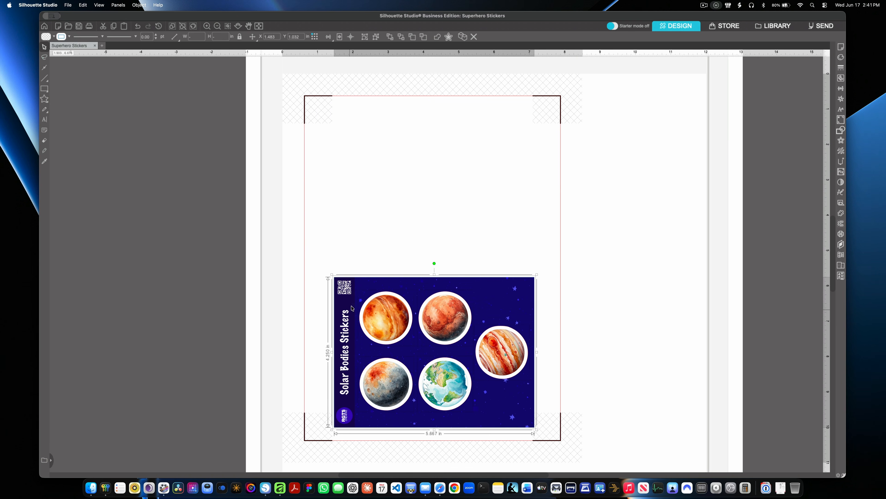
key("Delete")
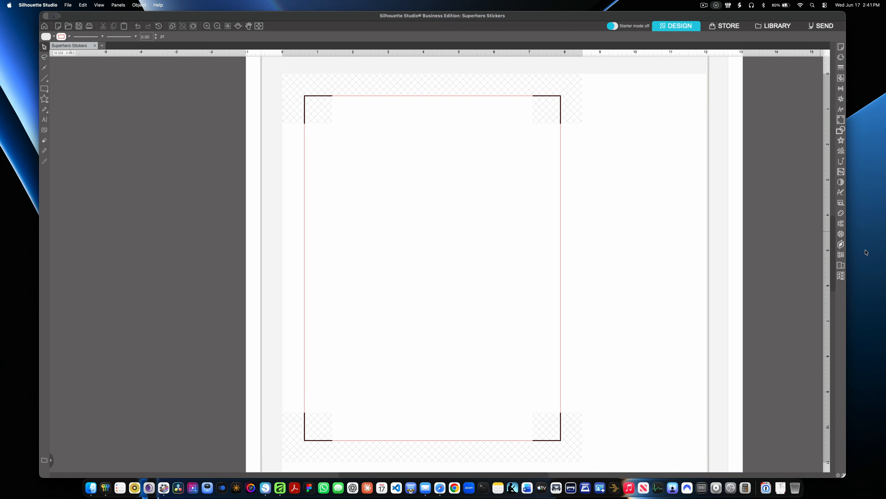
left_click(866, 187)
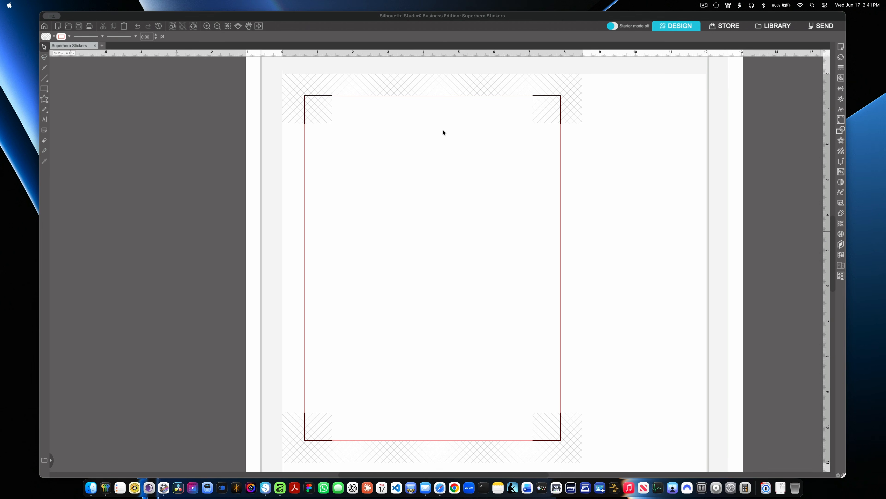
Step: Place the exported Superhero Stickers sheet image on the page with a width of 4.5 in
left_click_drag(500, 254, 490, 292)
left_click(493, 293)
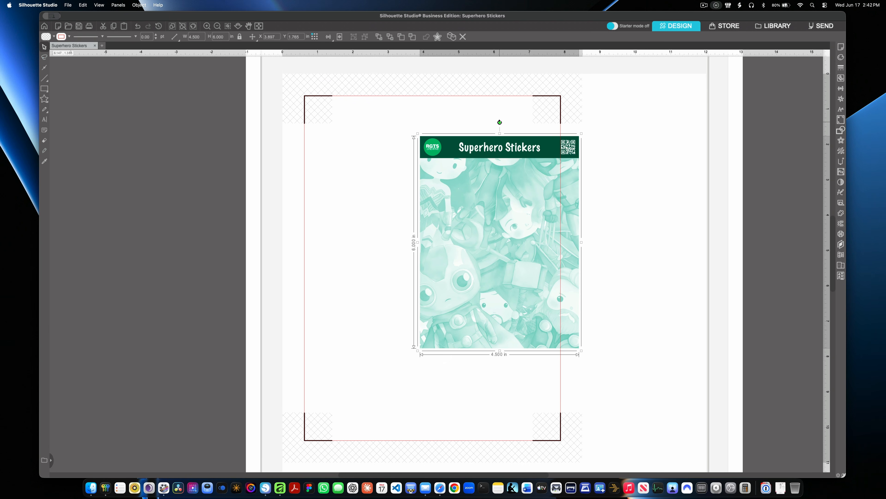
left_click(197, 37)
double_click(192, 38)
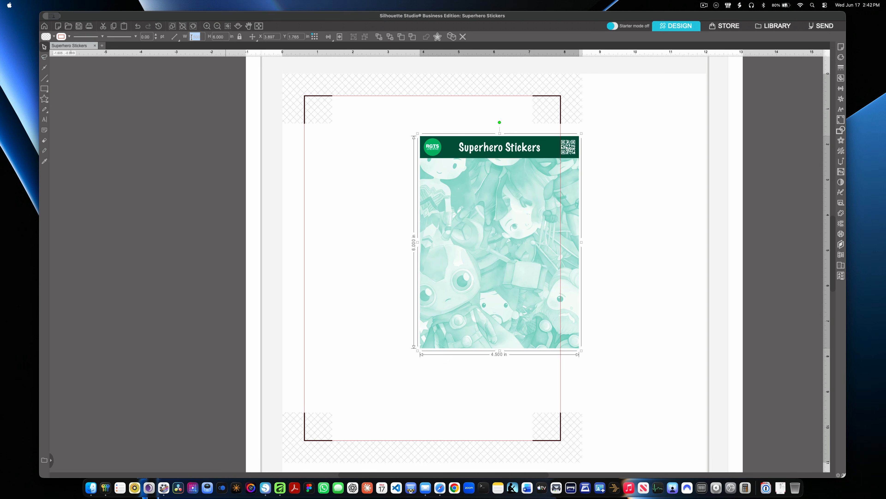
type("4")
Step: Rotate the sheet 90° counterclockwise and move it into the upper half of the cut border
left_click_drag(500, 122, 386, 248)
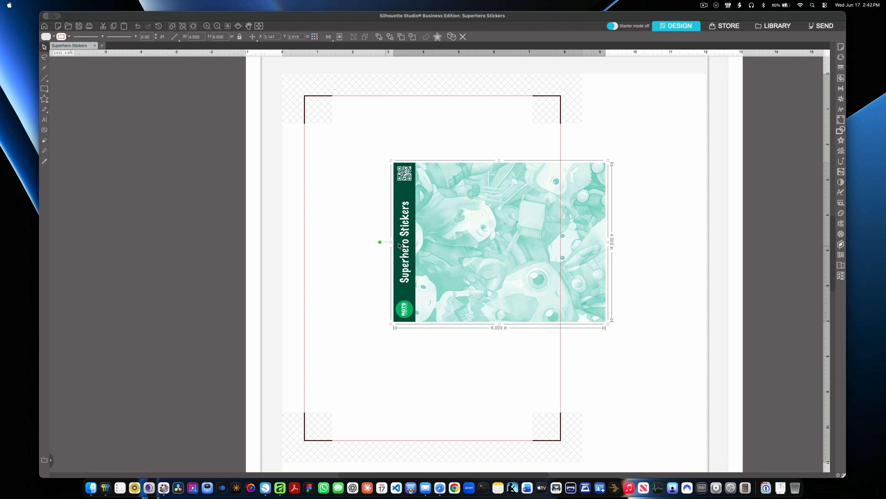
left_click_drag(475, 229, 415, 189)
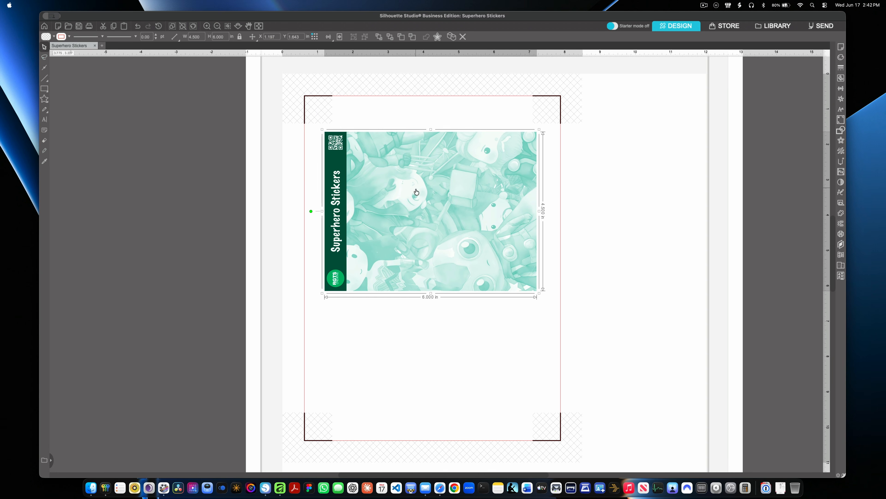
left_click(422, 328)
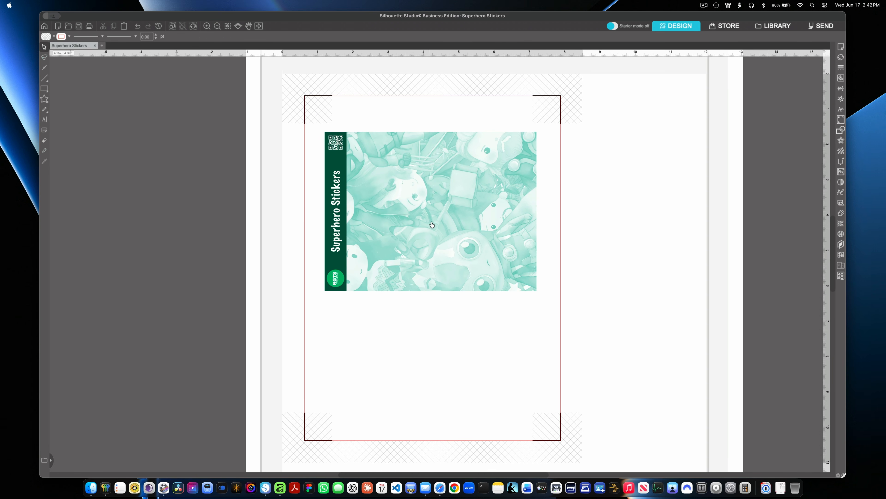
Step: Duplicate the sheet directly below the original and shift both copies up to fit inside the registration marks
left_click(428, 202)
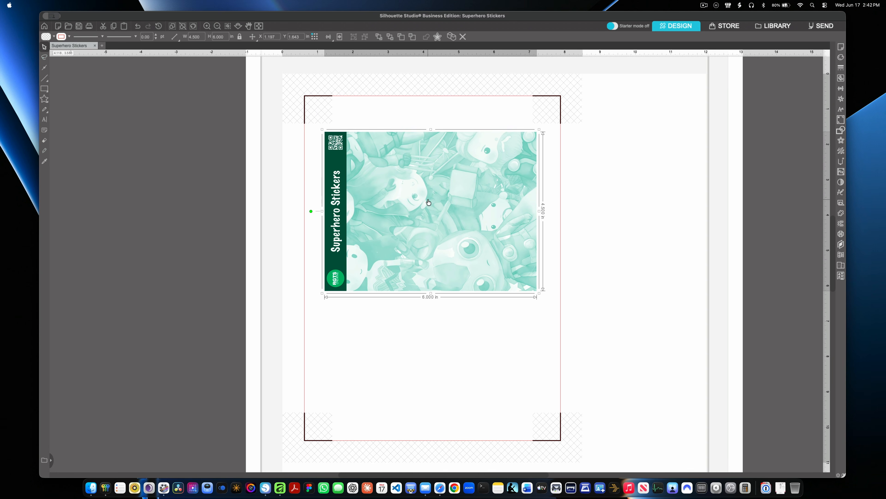
left_click_drag(428, 201, 429, 374)
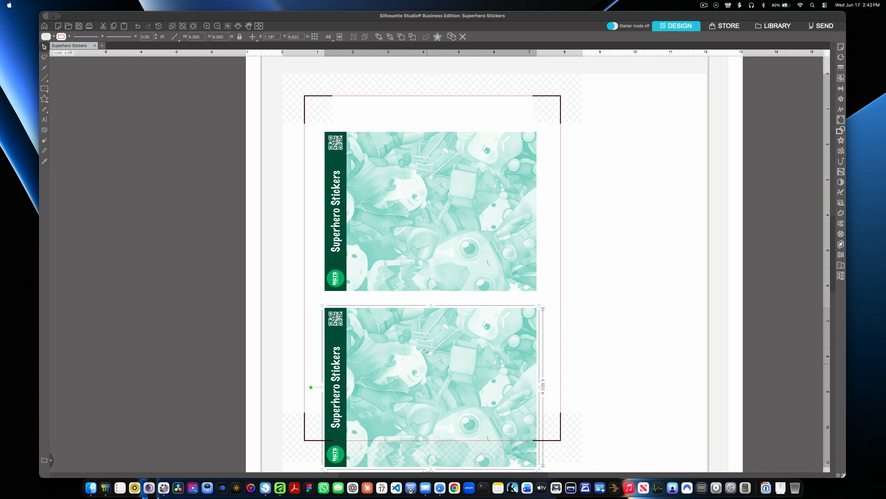
left_click_drag(438, 209, 438, 181)
left_click(432, 286)
left_click_drag(427, 361, 427, 329)
left_click_drag(449, 189, 449, 187)
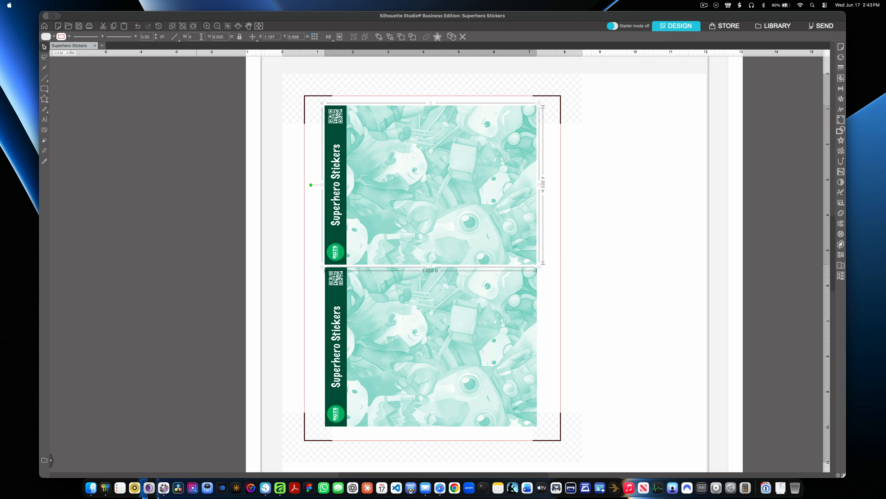
Step: Set the width of both sticker sheets to 4.25 in, keeping their proportions
left_click(202, 37)
type("4.25")
key("Return")
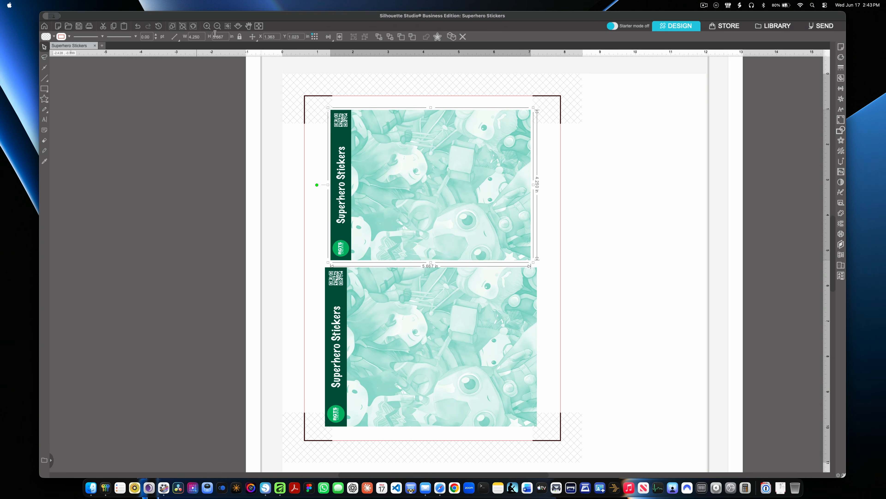
left_click(451, 309)
left_click_drag(190, 36, 204, 39)
type("4.25")
key("Return")
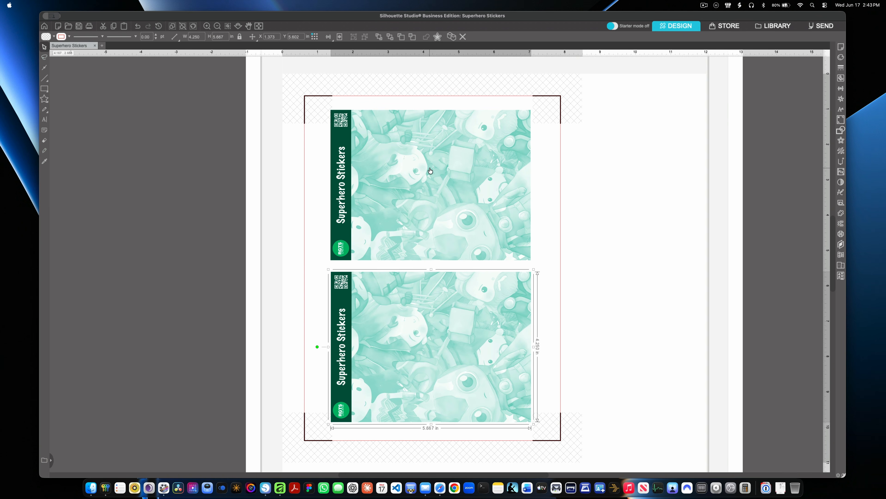
Step: Align the two sheets on their centers and nudge the pair down to center it inside the registration marks
left_click_drag(437, 170, 438, 170)
left_click(441, 187)
left_click(442, 319, "shift")
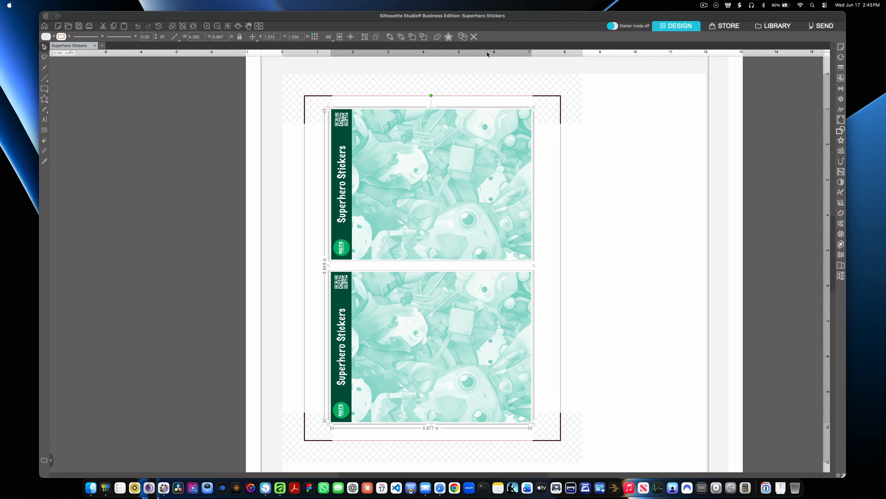
left_click(329, 37)
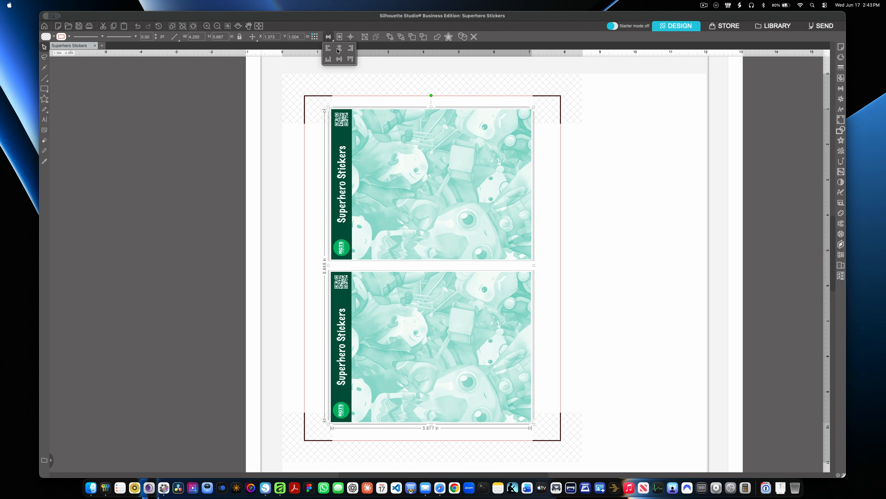
left_click(338, 49)
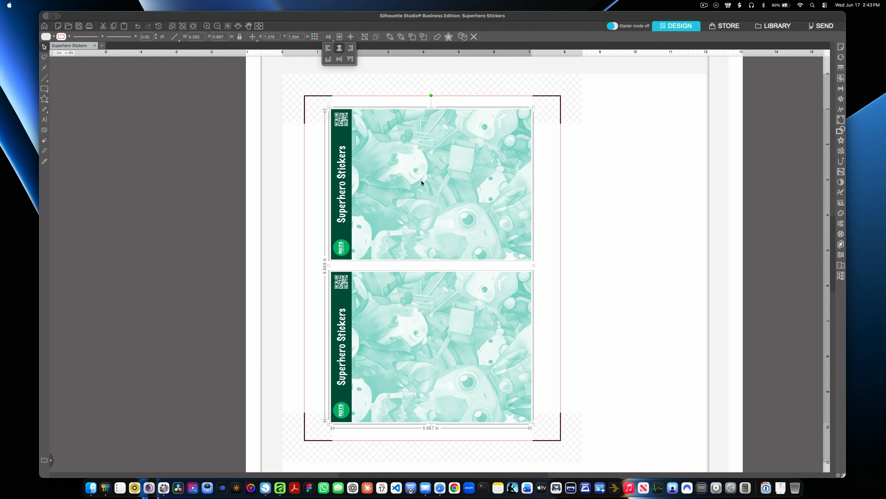
left_click_drag(432, 185, 453, 202)
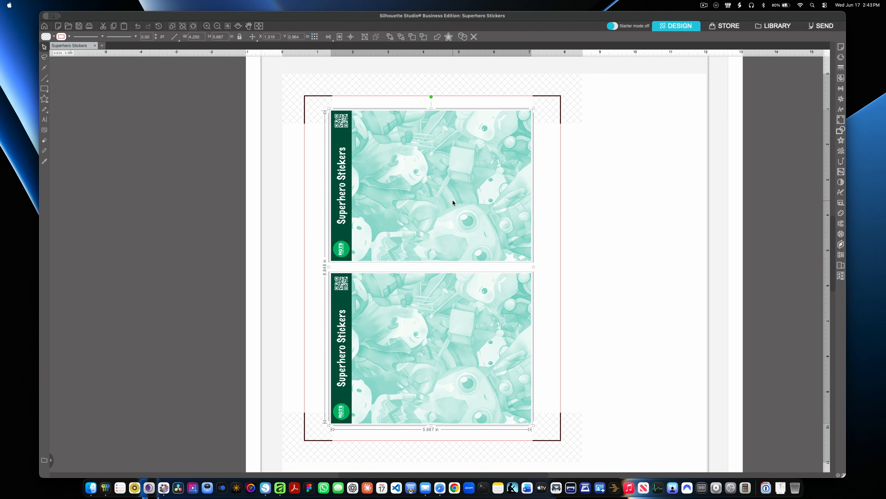
left_click_drag(453, 200, 453, 200)
left_click(608, 172)
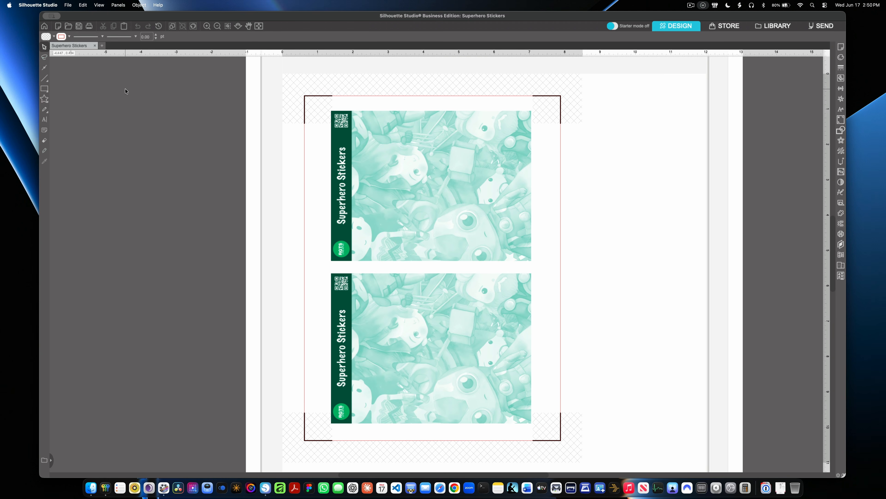
Step: Start merging an image file and browse to the SuperHeros folder inside Super Heros SET on the Desktop
left_click(68, 5)
left_click(80, 61)
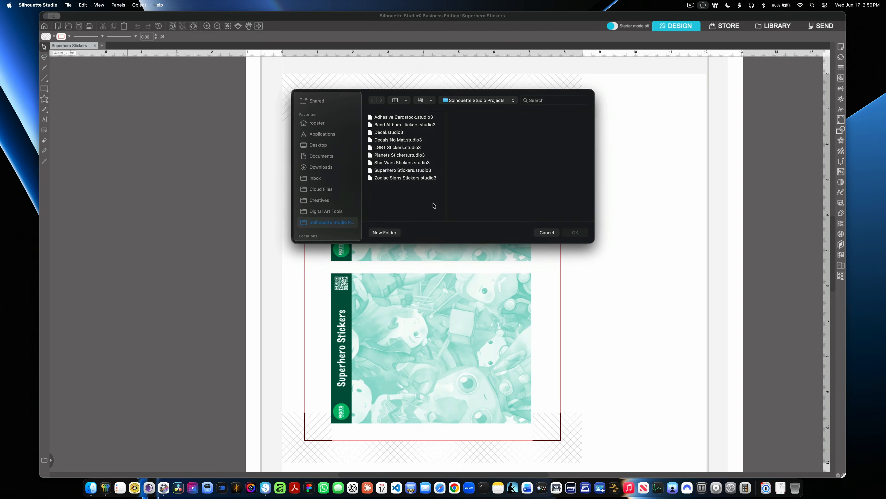
left_click(318, 145)
left_click(426, 119)
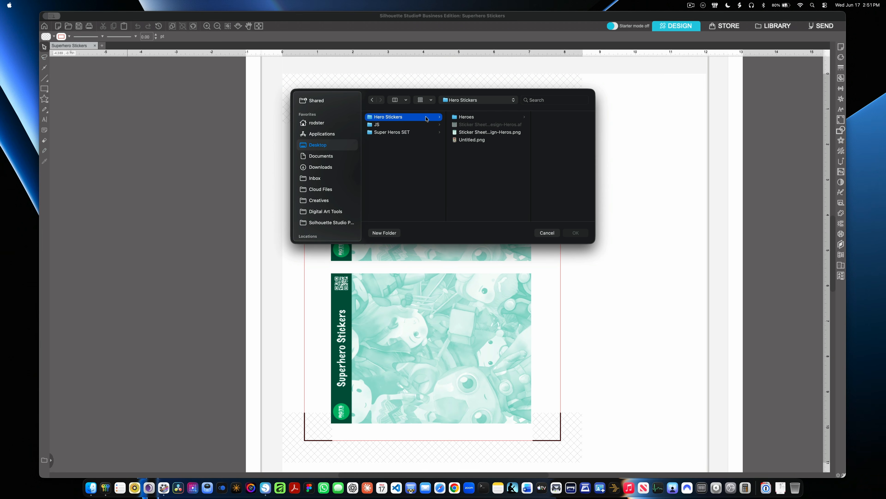
left_click(421, 132)
left_click(487, 119)
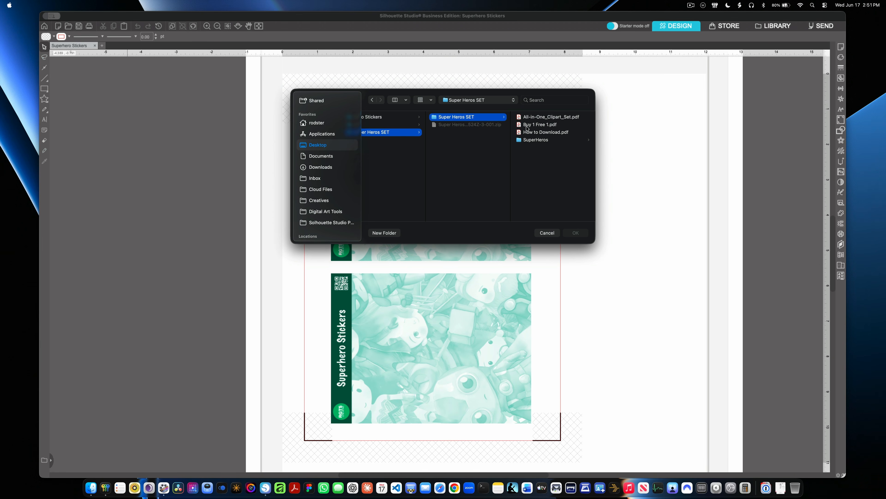
left_click(545, 140)
scroll(549, 187, "down", 3)
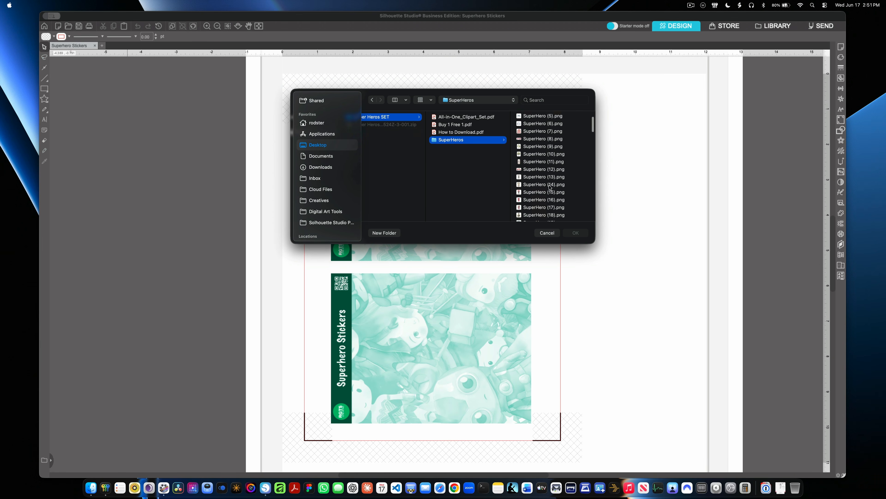
Step: Preview several superhero images and merge SuperHero (14).png, the Groot figure, into the document
left_click(536, 189)
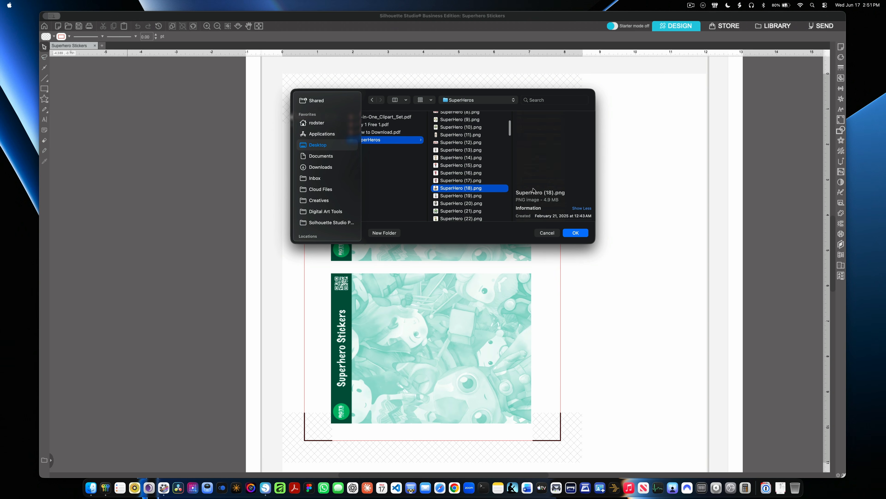
left_click(455, 181)
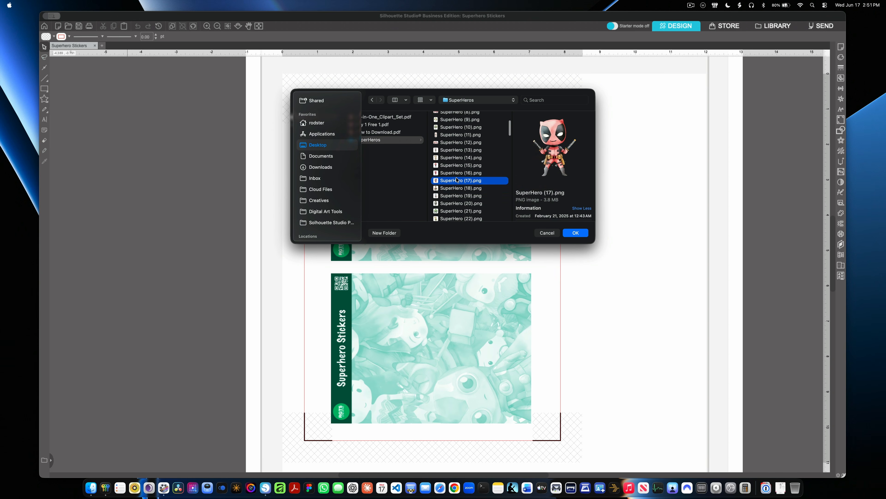
left_click(460, 166)
left_click(460, 160)
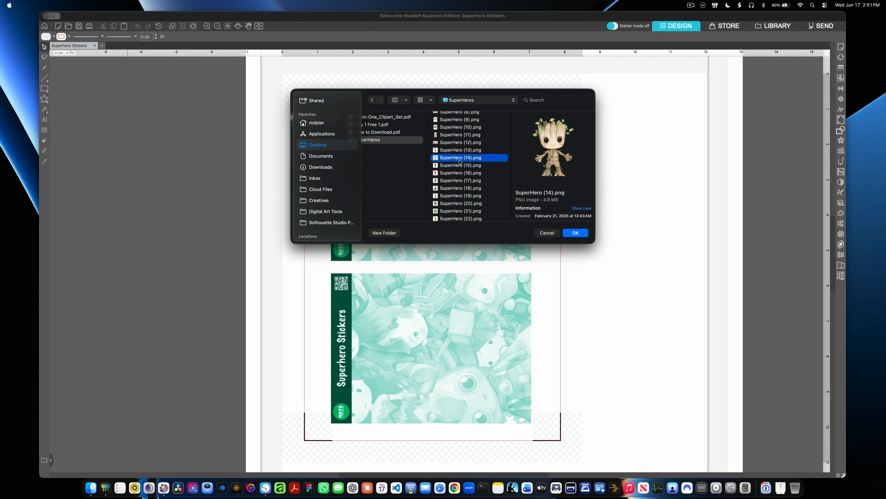
left_click(458, 151)
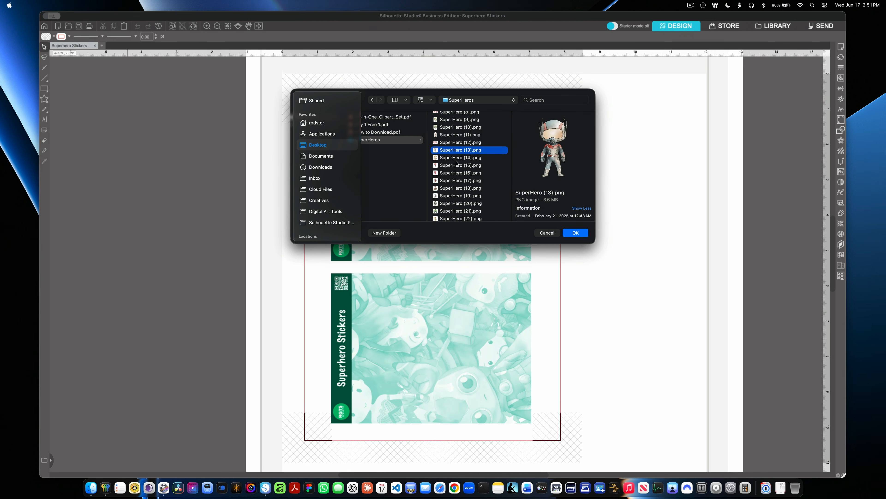
left_click(575, 233)
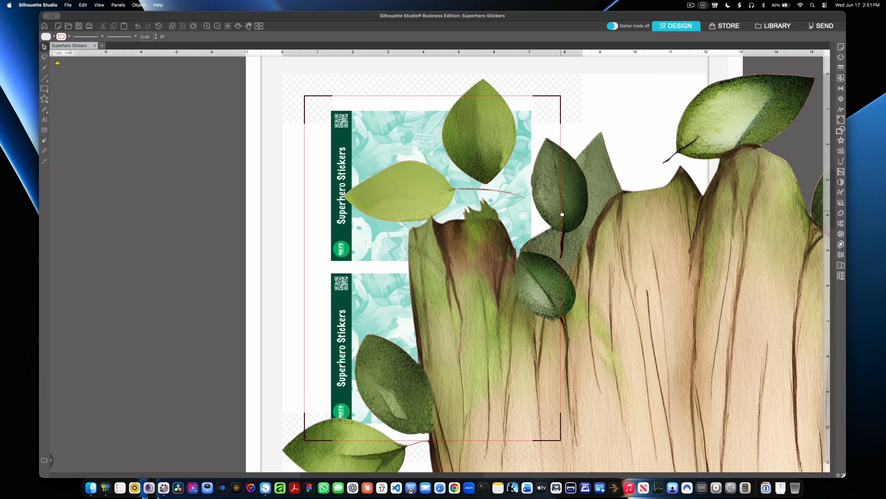
Step: Set the Groot image's height to 3 in and move it onto the upper sticker sheet
left_click(674, 266)
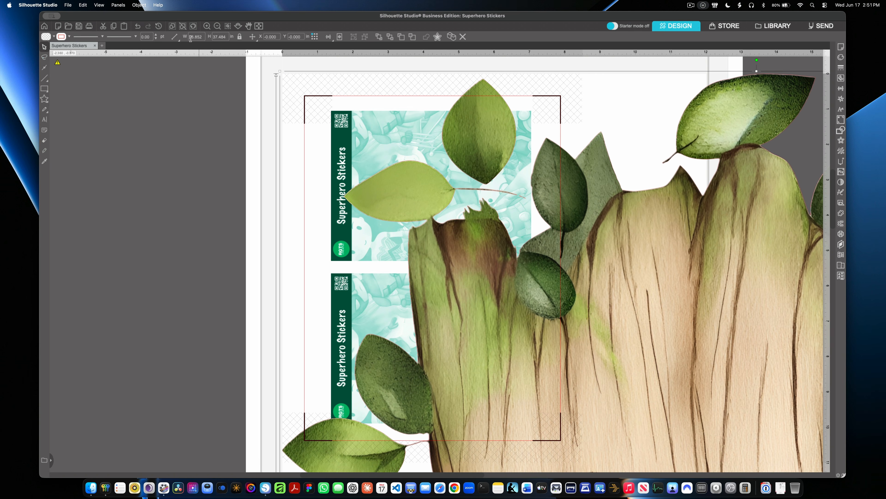
left_click(219, 37)
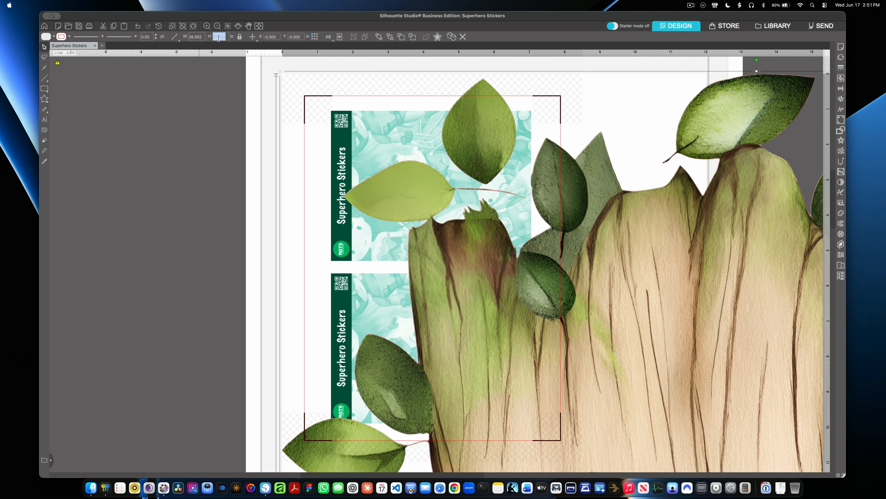
type("3")
key("Return")
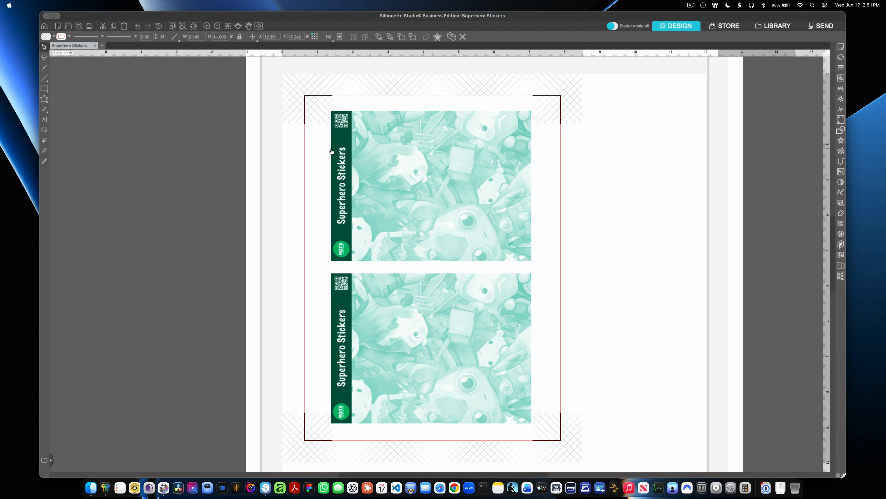
left_click(229, 165)
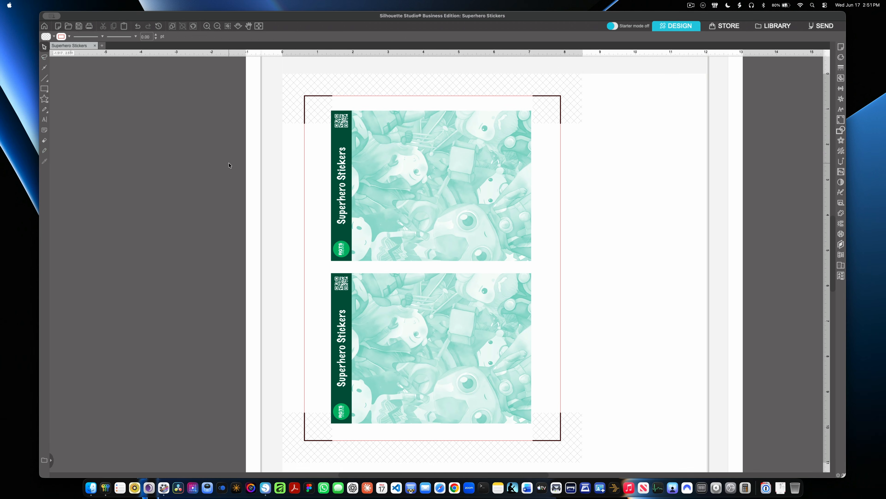
scroll(229, 165, "down", 10)
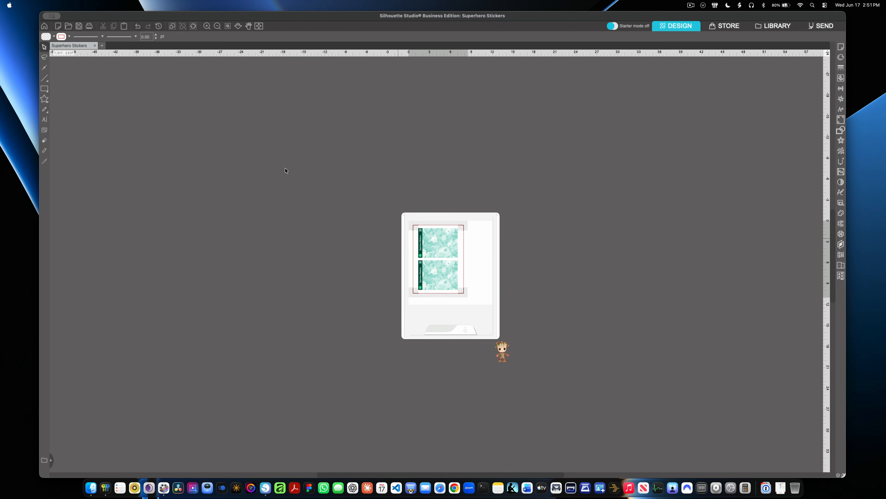
left_click_drag(480, 318, 439, 246)
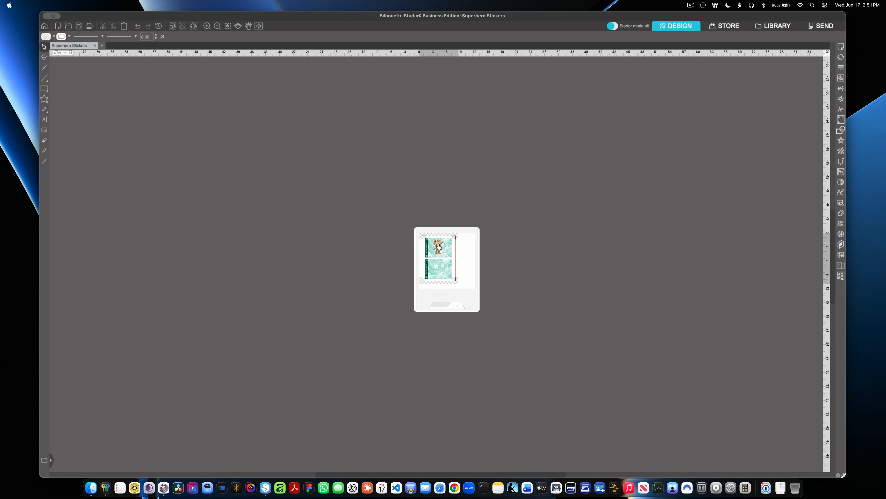
scroll(439, 246, "up", 10)
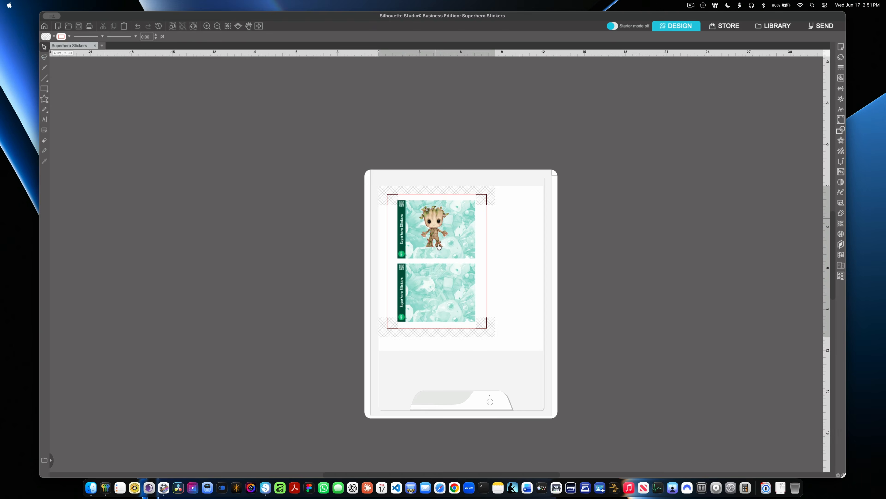
Step: Set the Groot sticker's height to 1.5 in, then deselect it
left_click(437, 163)
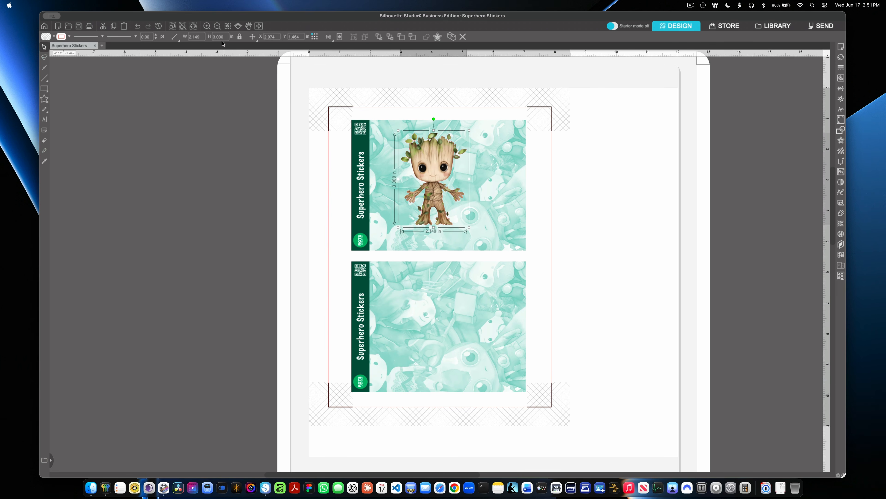
left_click(219, 36)
type("1.5")
key("Return")
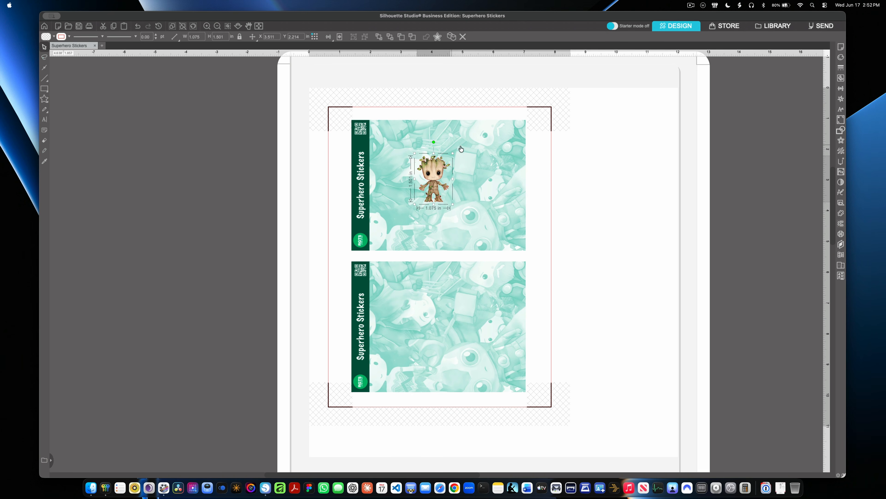
left_click(570, 159)
scroll(569, 158, "up", 2)
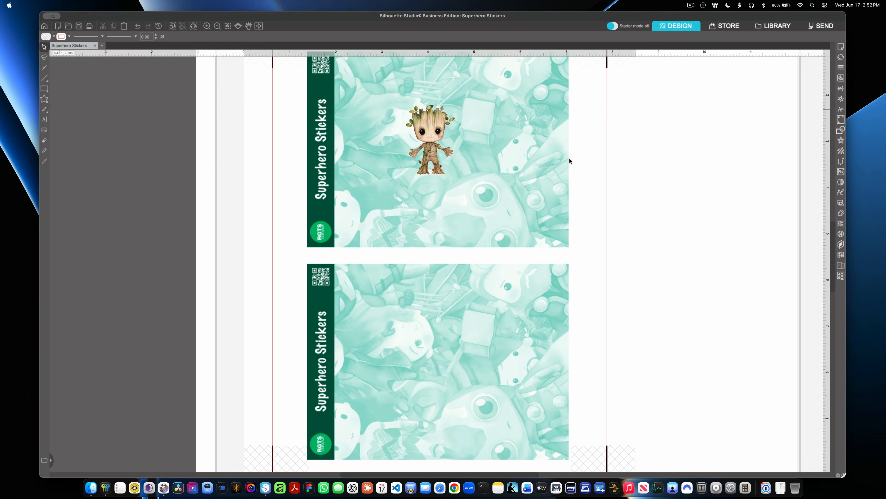
scroll(444, 184, "up", 3)
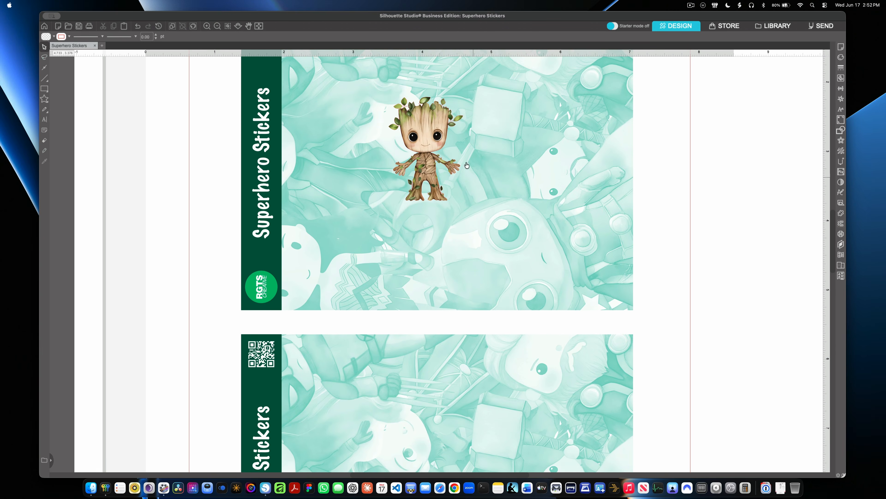
Step: Set the Groot sticker's line color to red and check its cut lines in the Send view
left_click(425, 123)
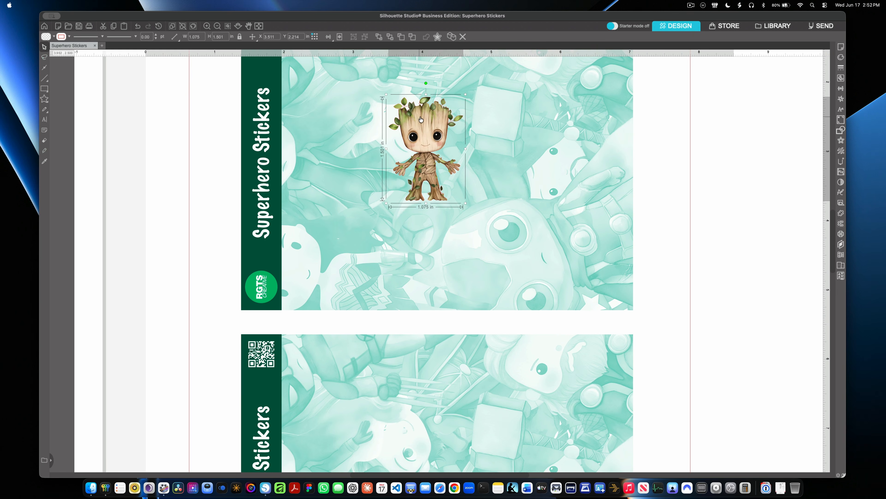
left_click(69, 37)
left_click(659, 162)
scroll(660, 164, "left", 2)
scroll(660, 164, "left", 1)
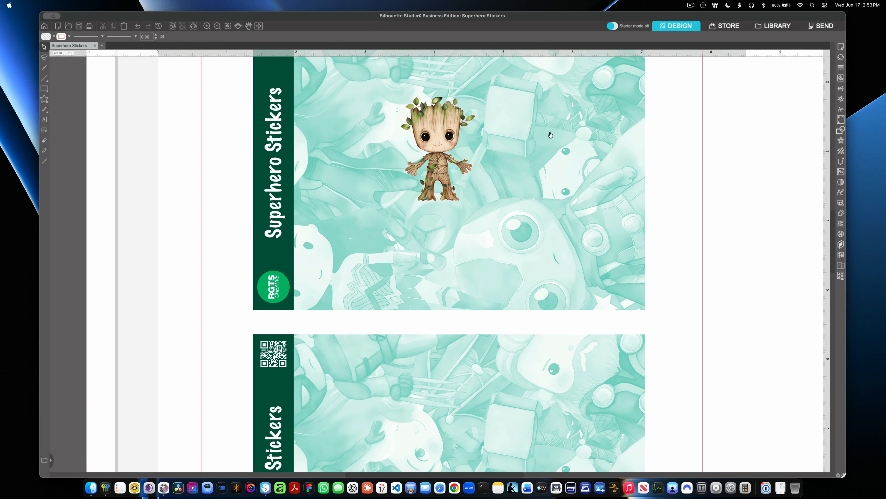
left_click(813, 28)
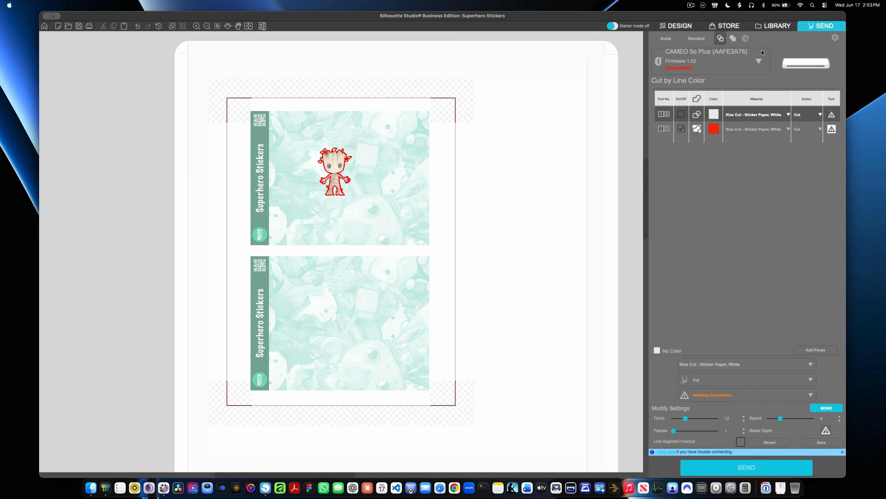
left_click(677, 27)
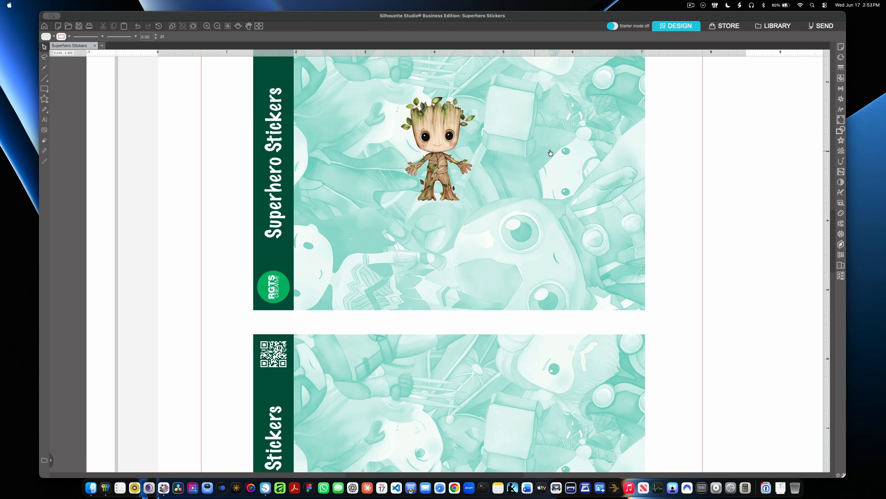
Step: Set the line color of both Superhero Stickers sheet backgrounds to blue
left_click(553, 153)
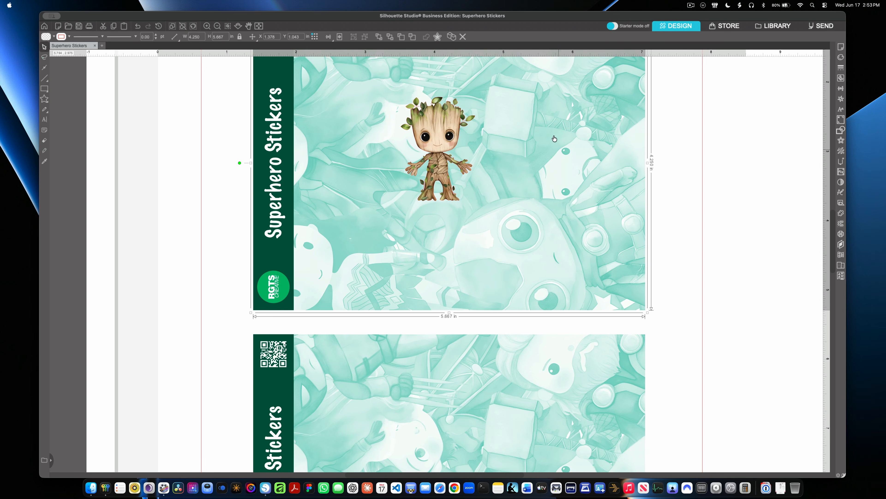
left_click(69, 37)
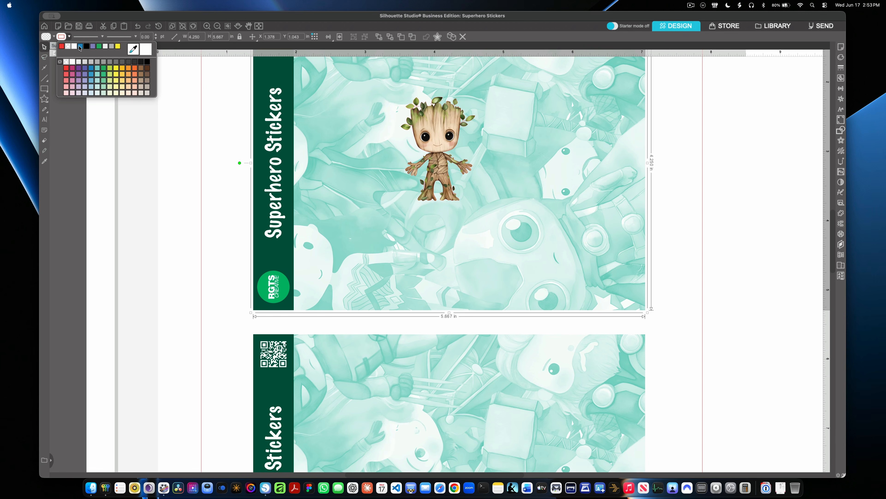
left_click(371, 349)
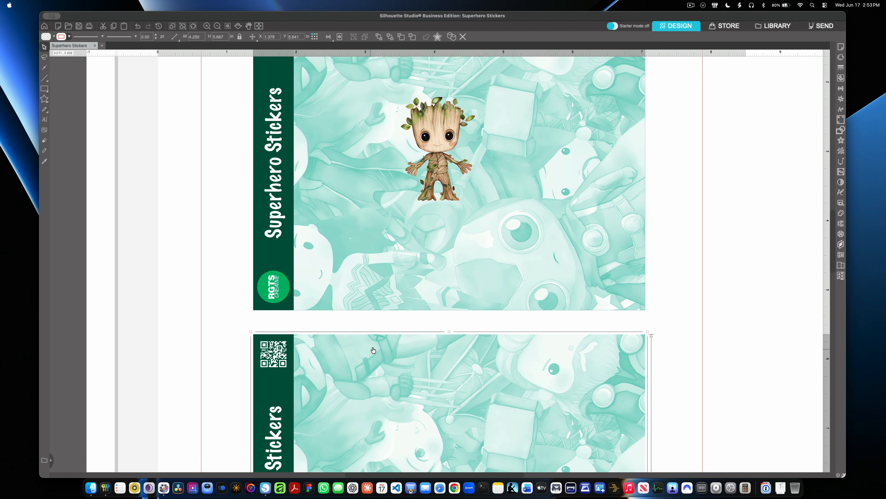
left_click(69, 37)
left_click(72, 49)
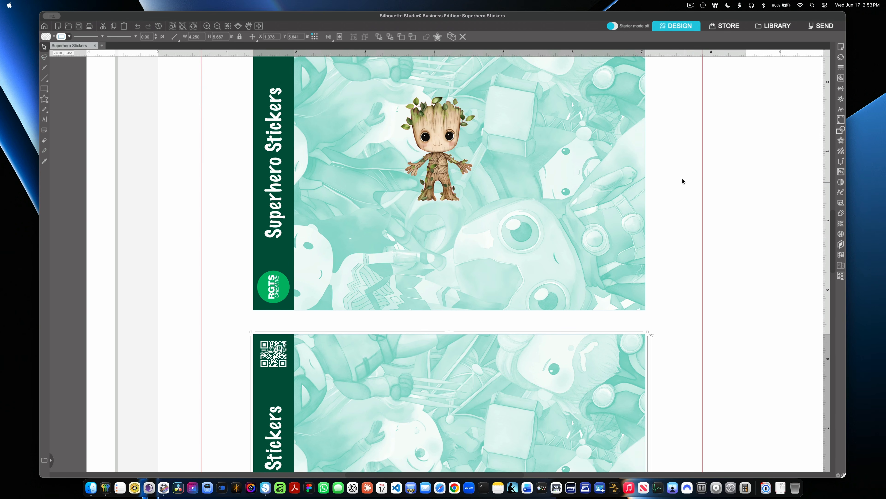
Step: Make the Groot image's line color transparent and move the figure slightly toward the middle of the upper sheet
left_click(443, 122)
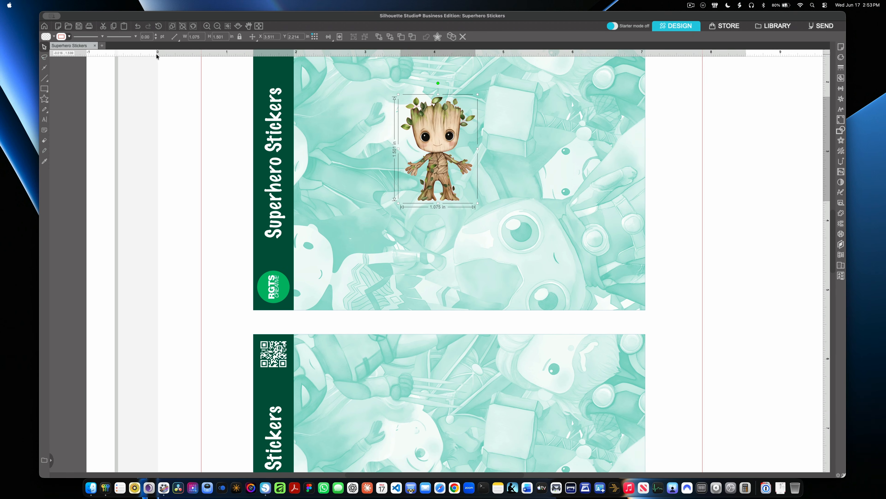
left_click(69, 38)
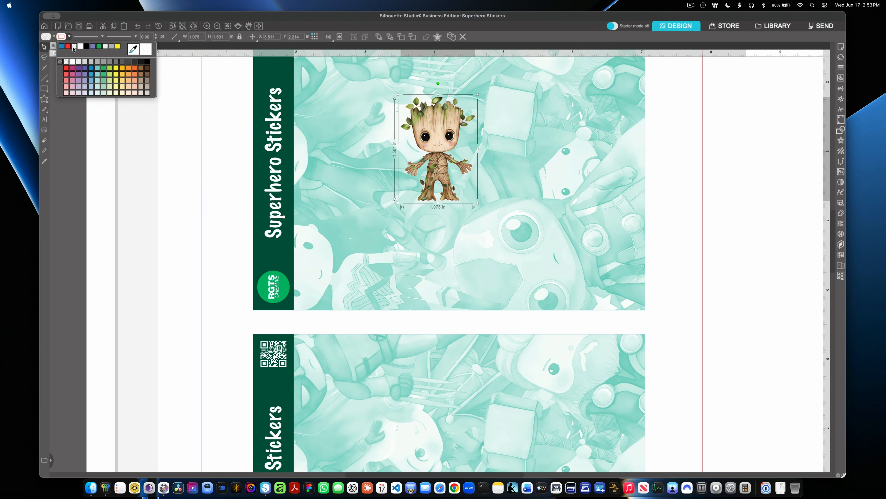
left_click(75, 48)
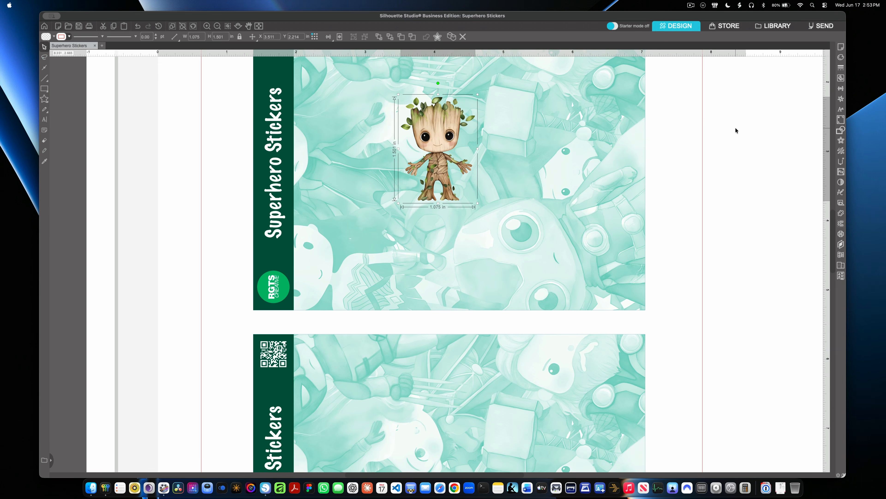
left_click_drag(452, 128, 479, 136)
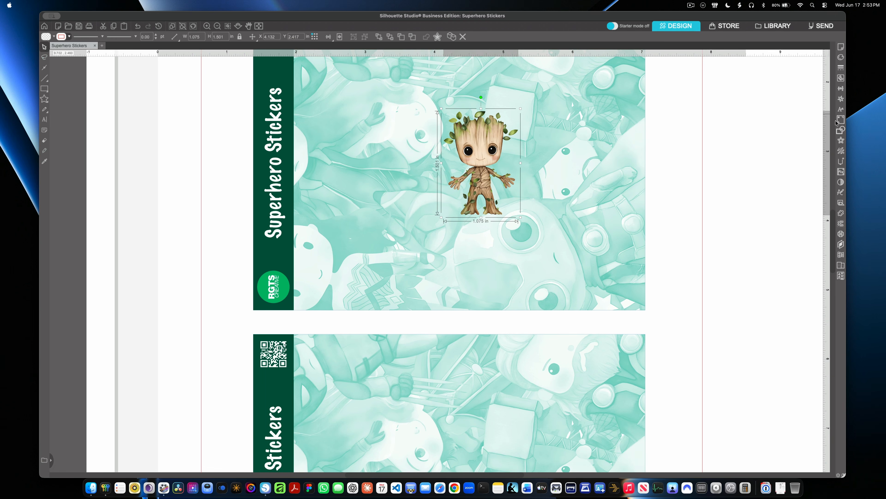
Step: Add a 0.125 in offset with rounded corners around the Groot image
left_click(840, 140)
left_click(736, 78)
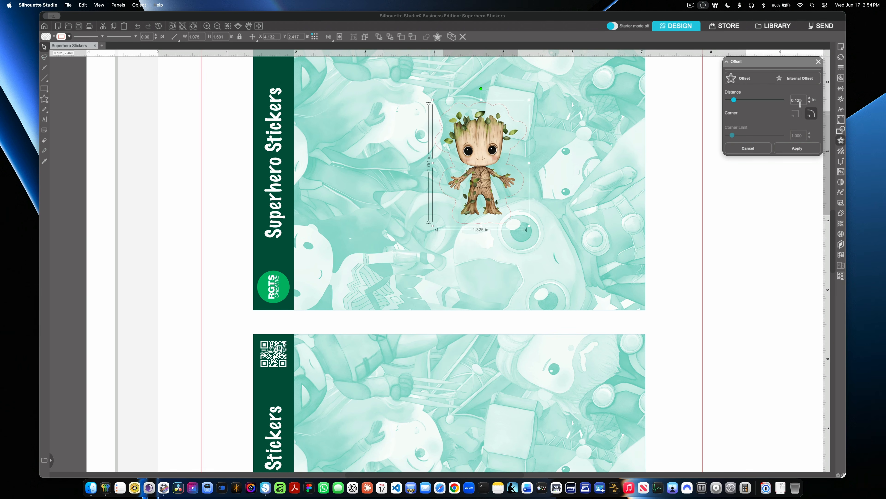
left_click(797, 148)
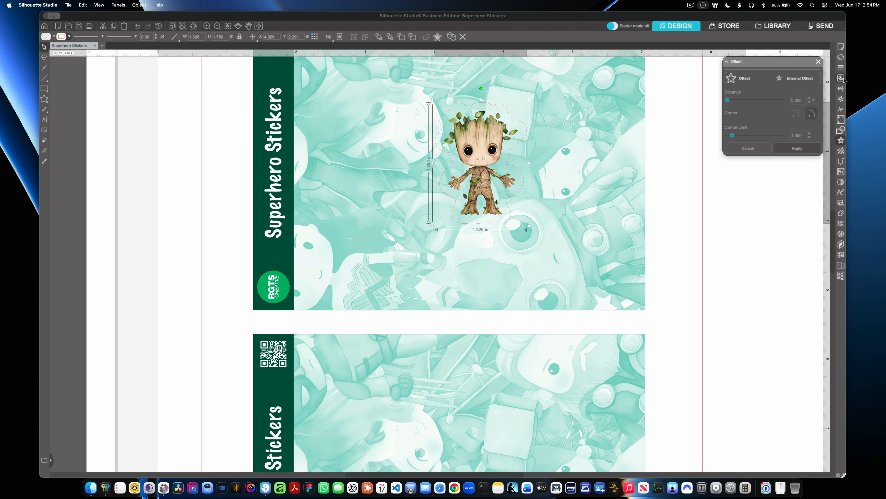
Step: Fill the Groot offset shape with white and set its line color to red
left_click(841, 58)
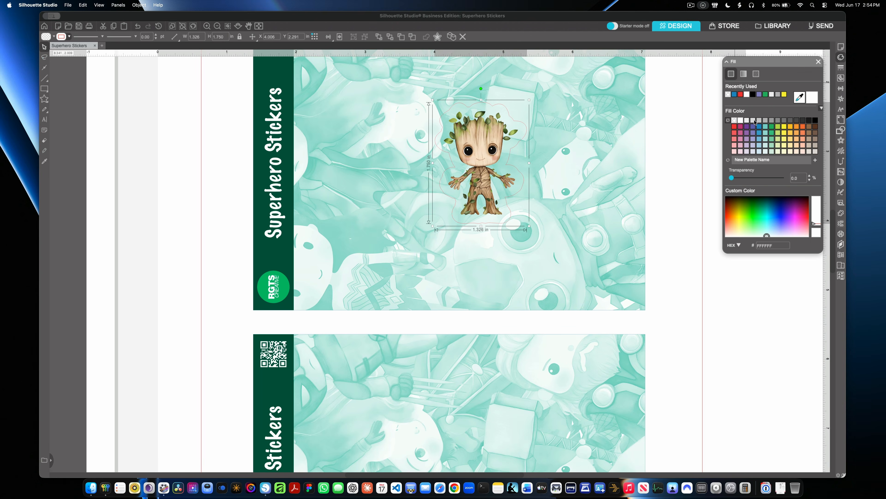
left_click(741, 121)
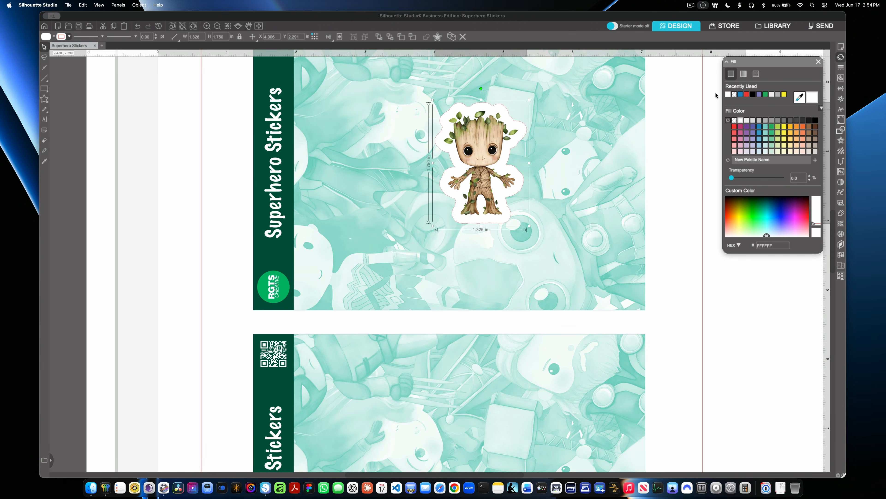
left_click(818, 62)
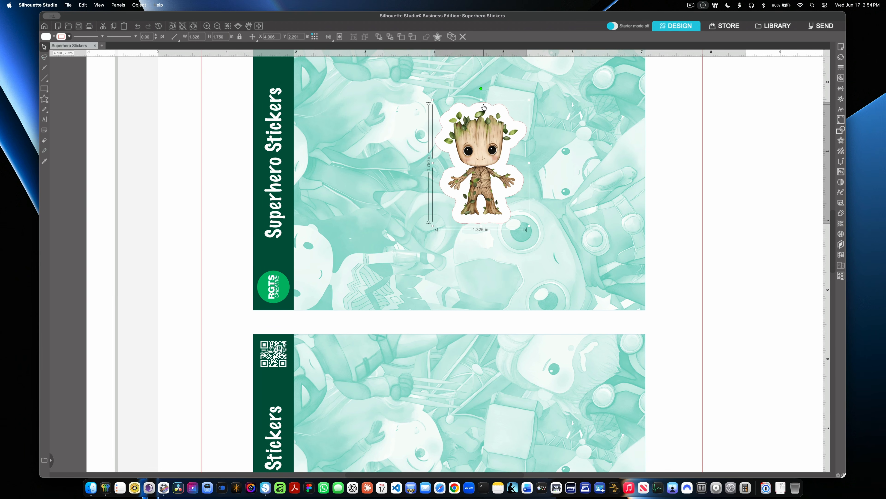
left_click(69, 36)
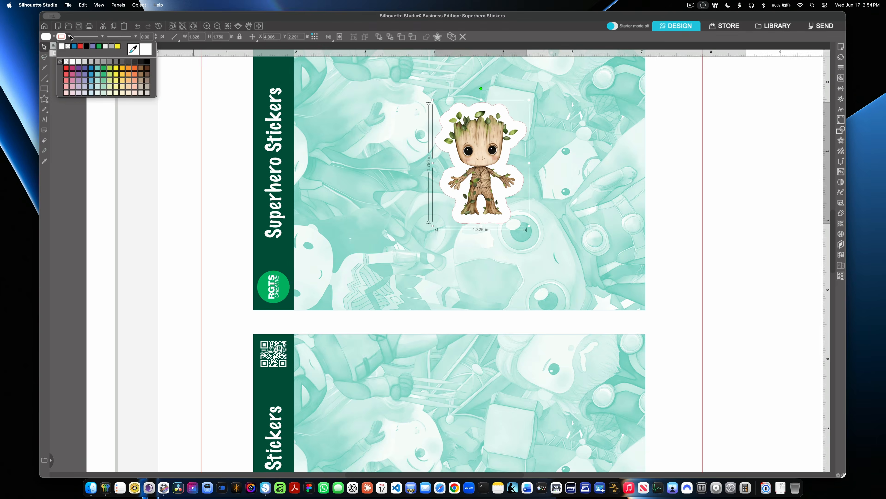
left_click(81, 47)
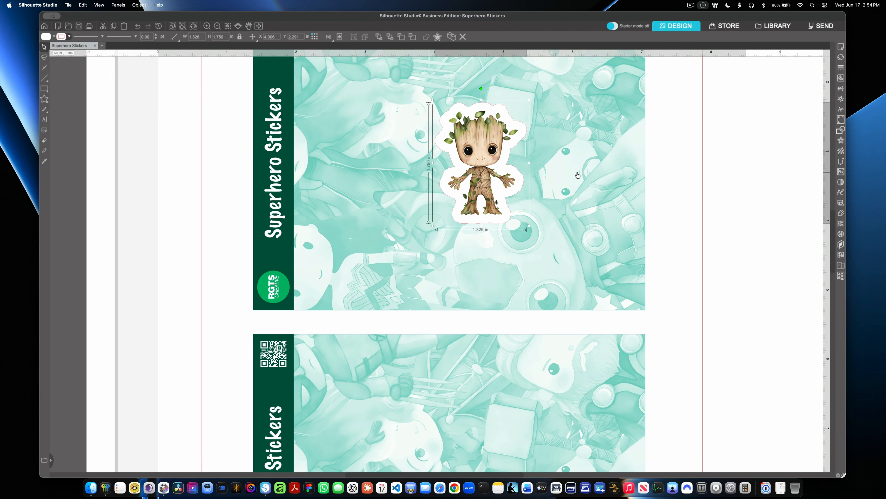
Step: Group the Groot image with its white offset and set the group's height to 1.7 in
left_click(484, 141, "shift")
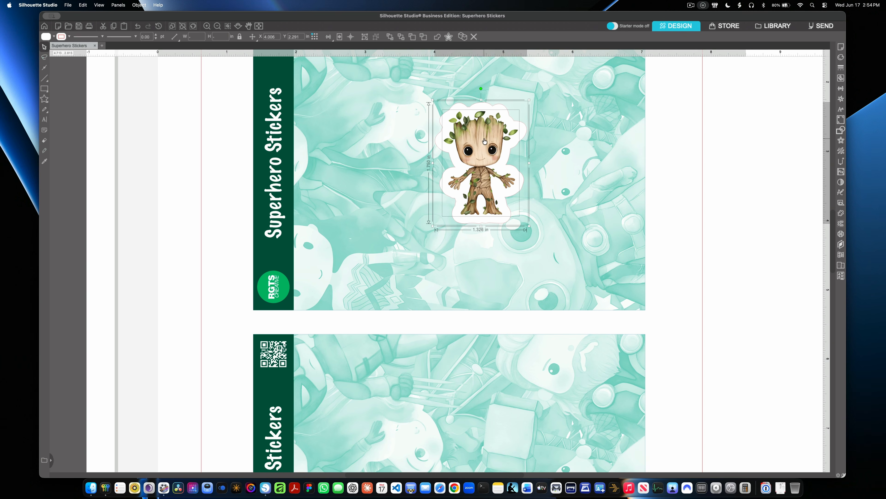
right_click(484, 141)
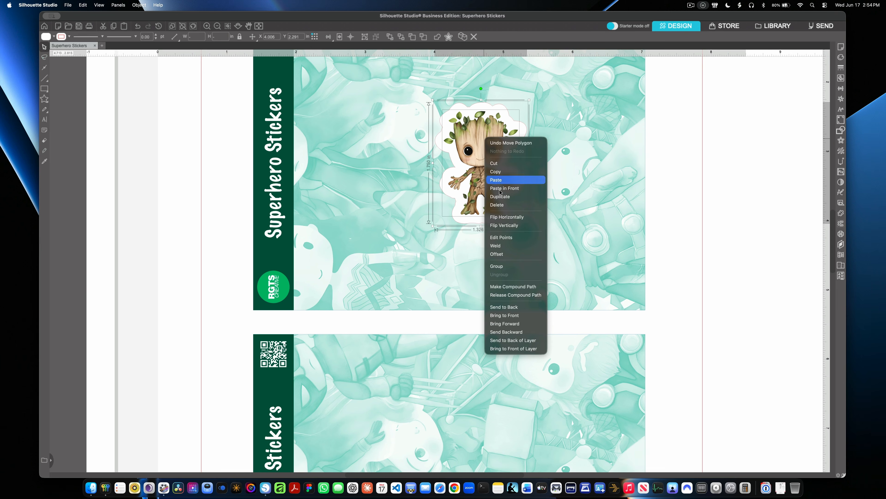
left_click(520, 268)
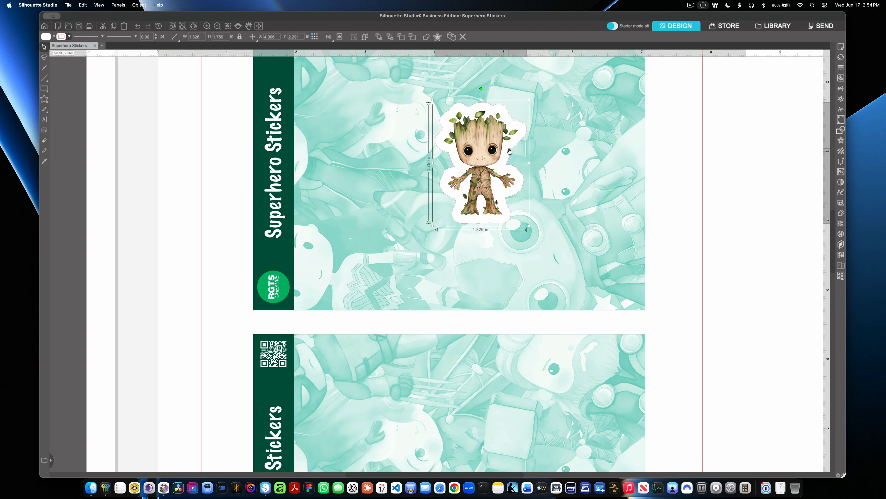
left_click(222, 38)
type("1.")
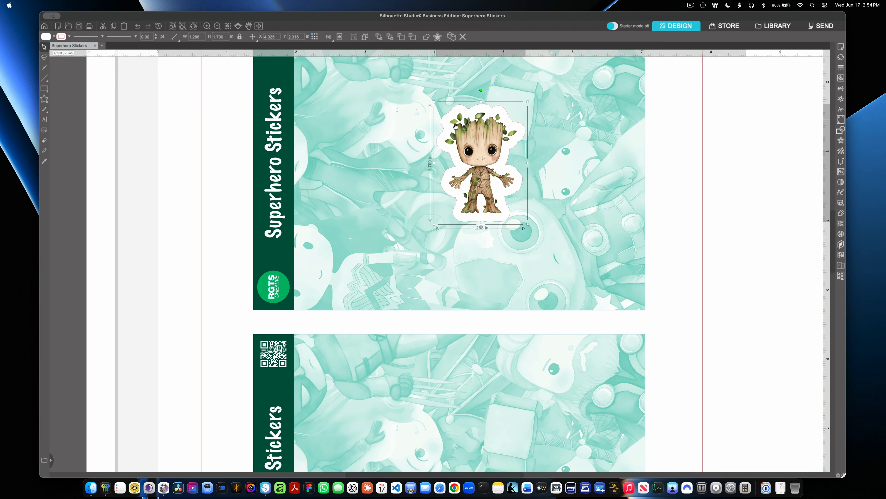
Step: Review the die-cut and kiss-cut lines by color in the Send view and shift the Groot sticker closer to the title strip
left_click(821, 28)
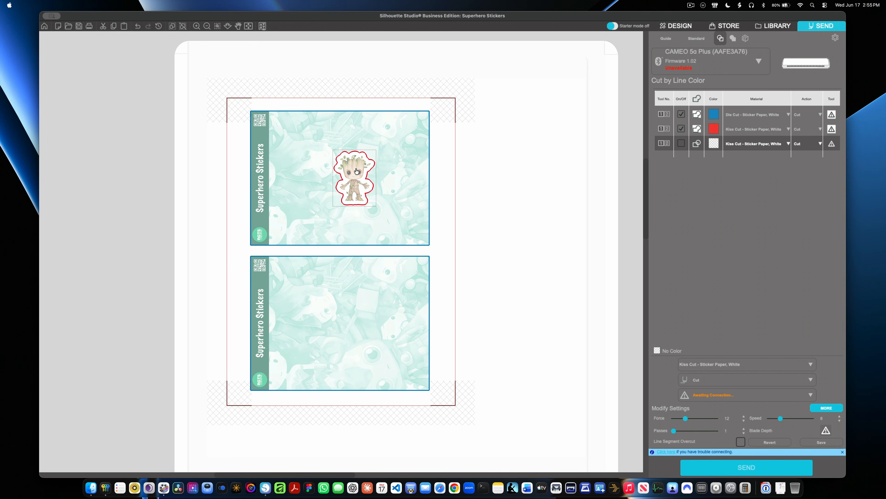
left_click_drag(356, 170, 336, 174)
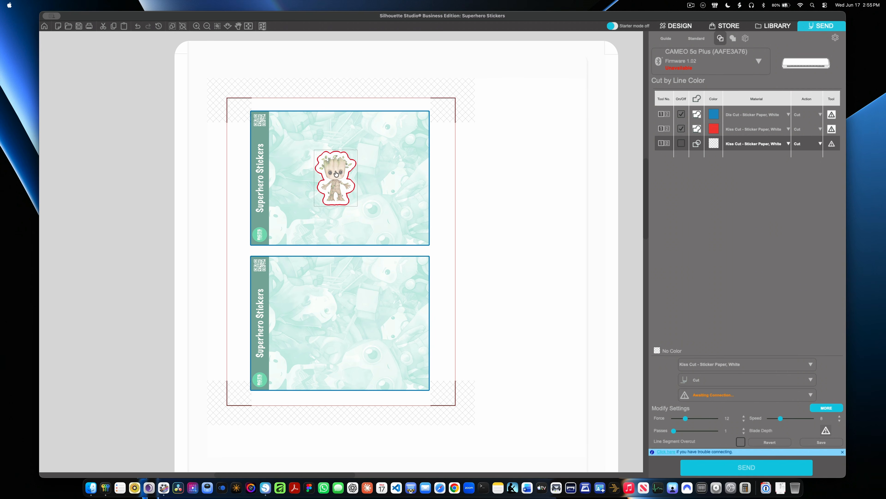
left_click(753, 131)
scroll(470, 202, "left", 2)
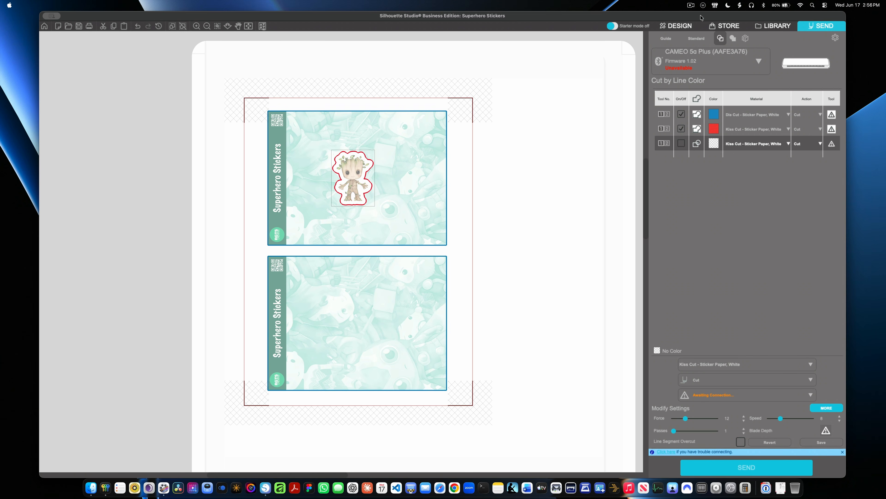
left_click(679, 27)
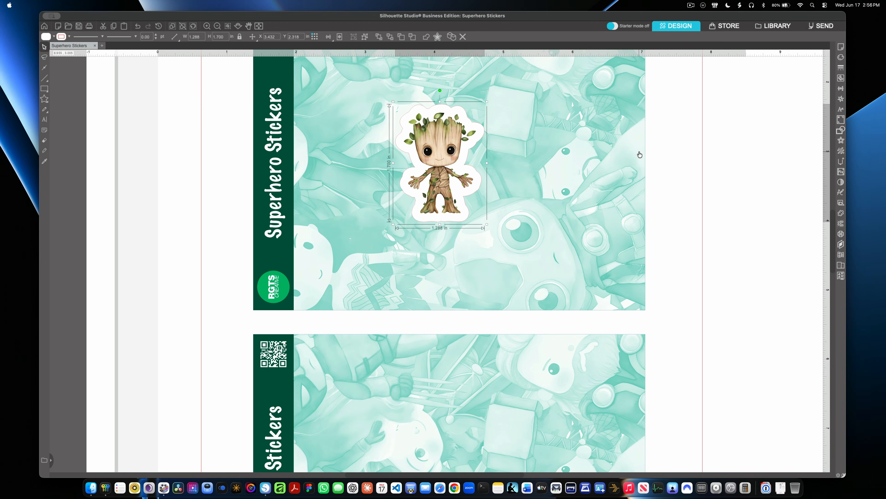
key("super+1")
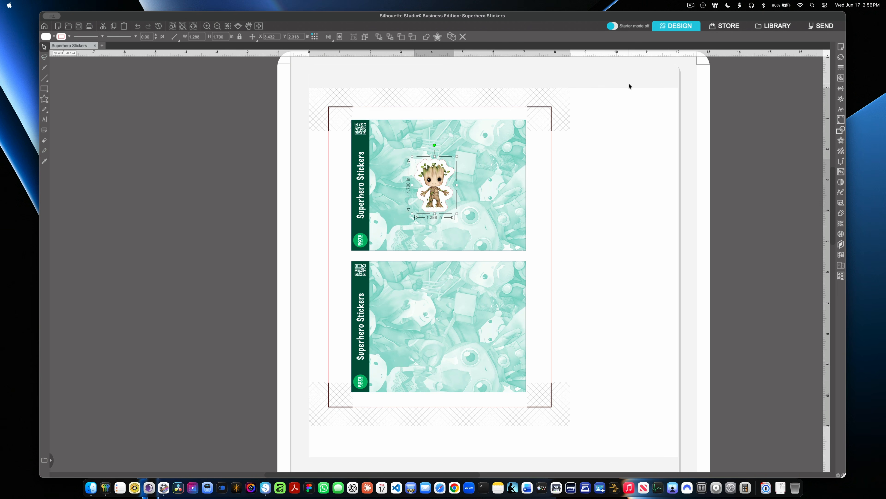
key("super+minus")
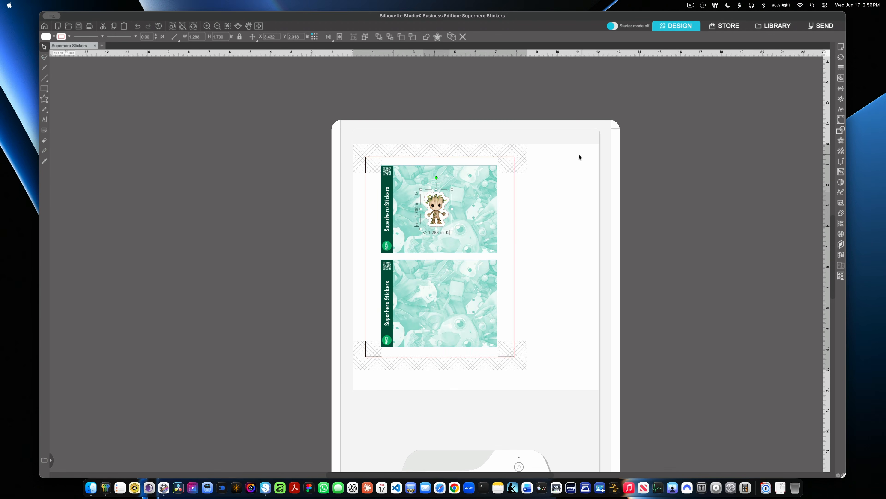
scroll(579, 155, "down", 3)
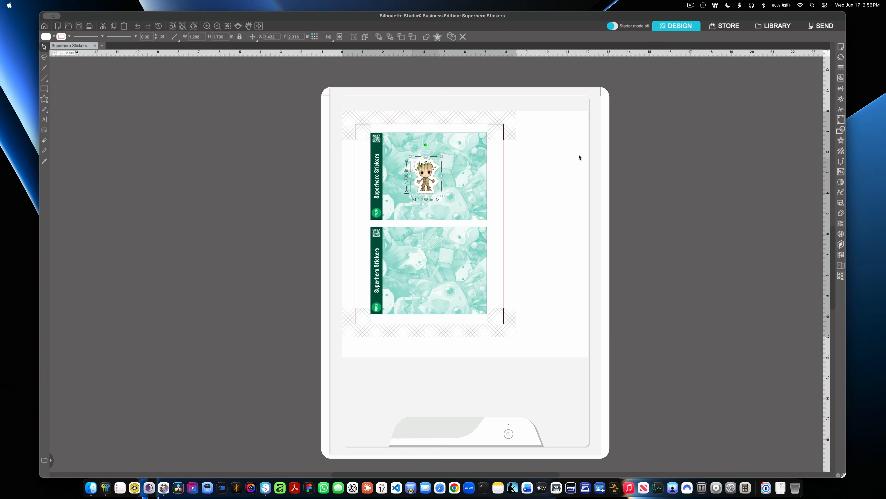
scroll(578, 157, "down", 1)
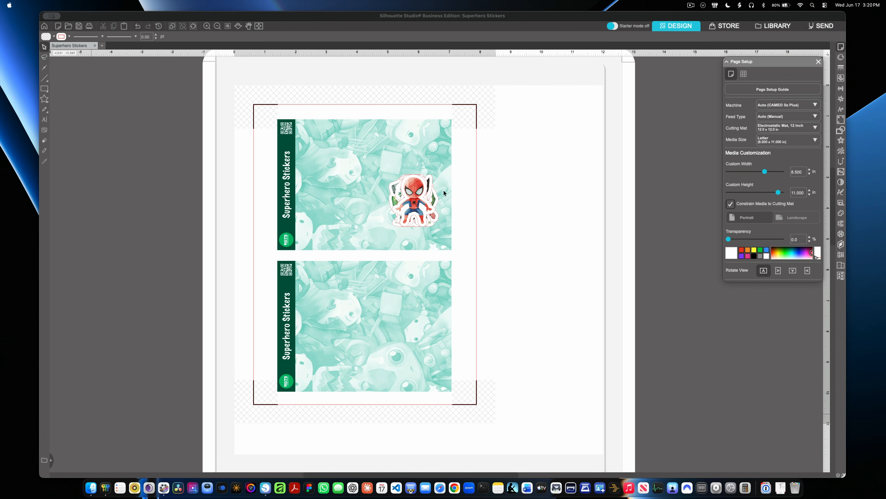
Step: Spread the stacked superhero stickers across both sheets, arranging two rows of three characters on each
left_click_drag(415, 198, 341, 156)
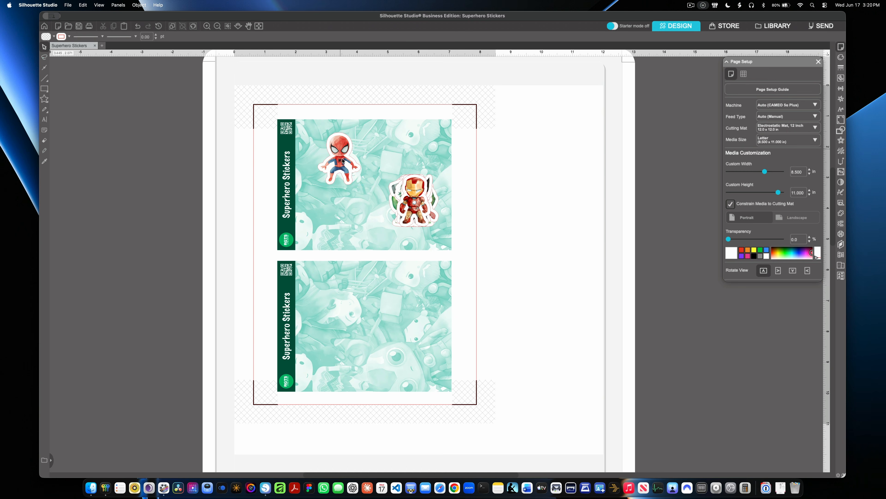
left_click_drag(417, 191, 340, 211)
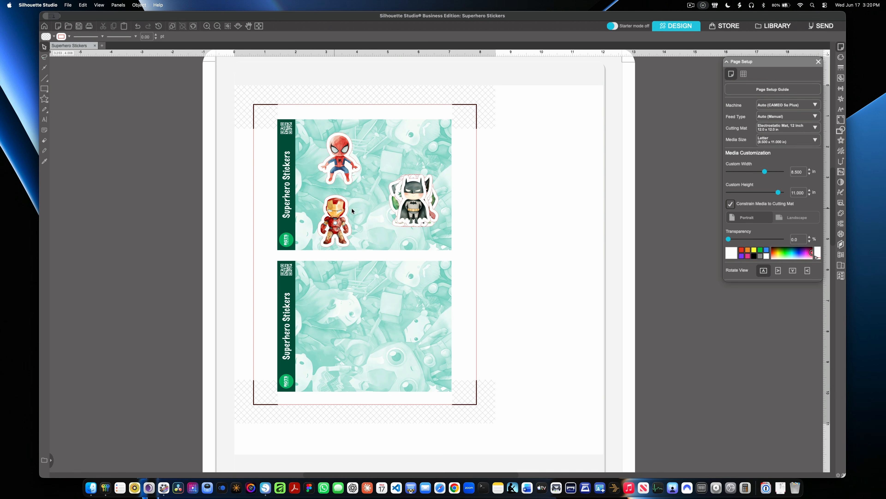
left_click_drag(413, 197, 385, 149)
left_click_drag(418, 196, 424, 224)
left_click_drag(413, 189, 319, 282)
left_click_drag(409, 190, 325, 344)
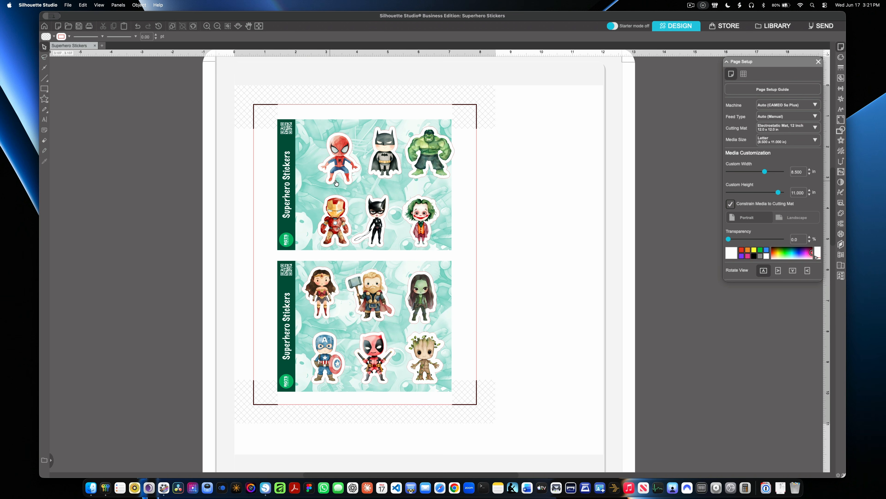
Step: Shift the Spider-Man and Batman stickers slightly closer to the title strip on the upper sheet
left_click_drag(336, 182, 329, 178)
left_click(381, 157)
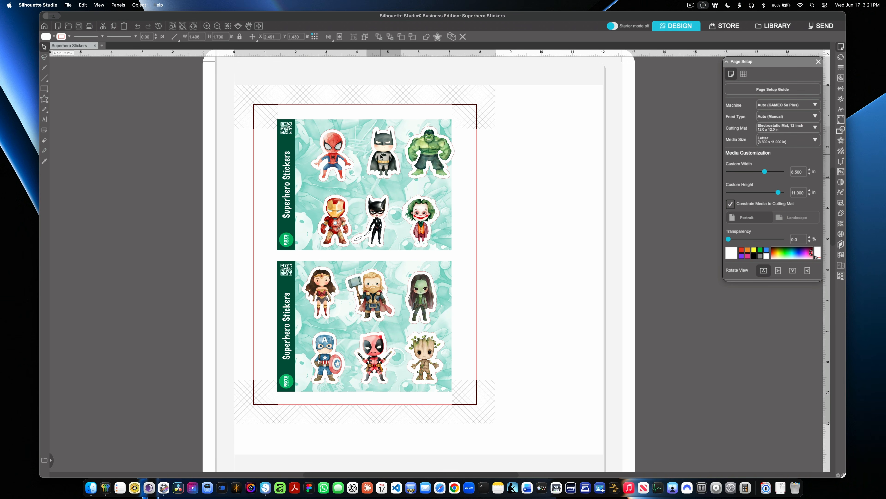
left_click(529, 207)
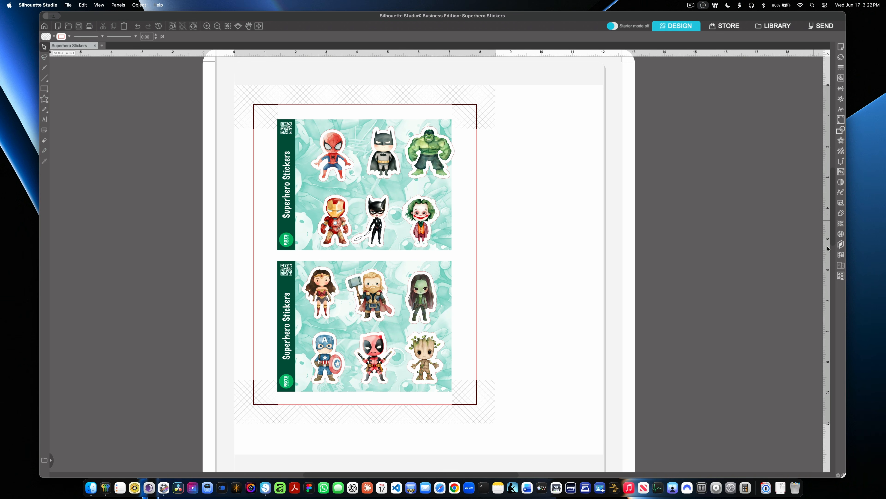
Step: Lock the lower layer so the sheet backgrounds cannot be selected together with the stickers
left_click(841, 244)
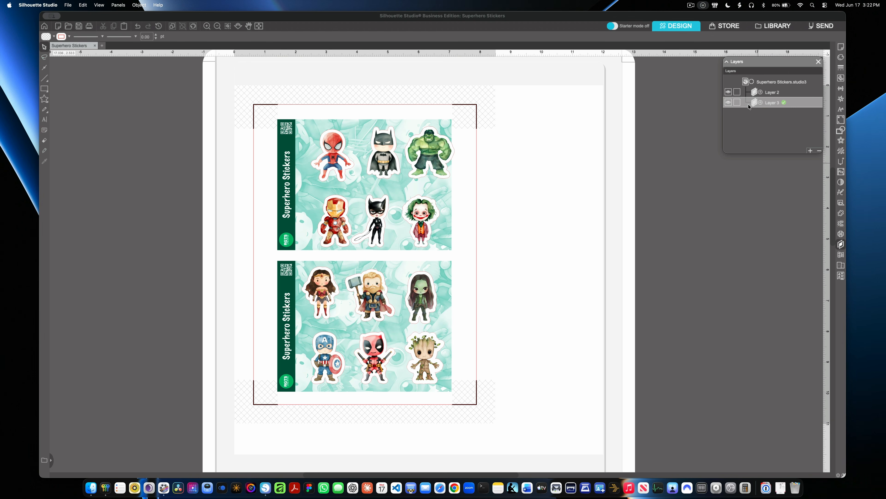
left_click(737, 102)
left_click(819, 62)
Step: Rotate each sheet's six stickers together 90 degrees counterclockwise so the characters' heads point toward the title strips
left_click_drag(528, 223, 306, 161)
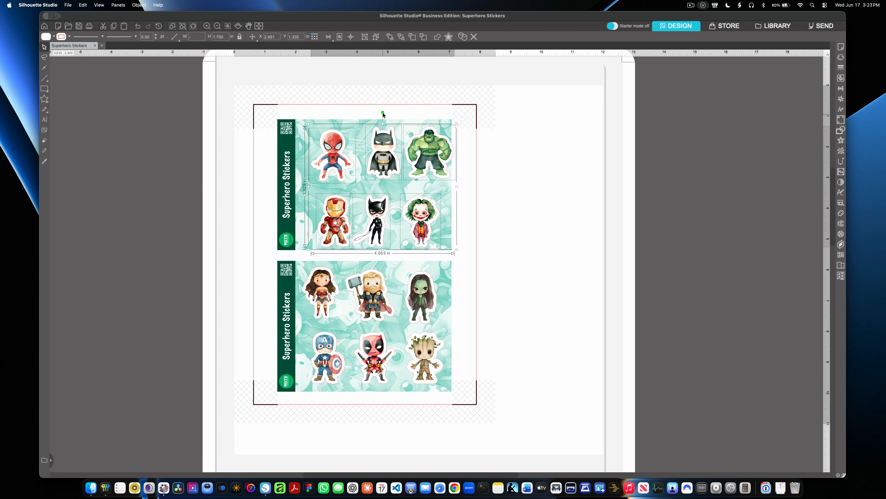
left_click_drag(383, 112, 204, 184)
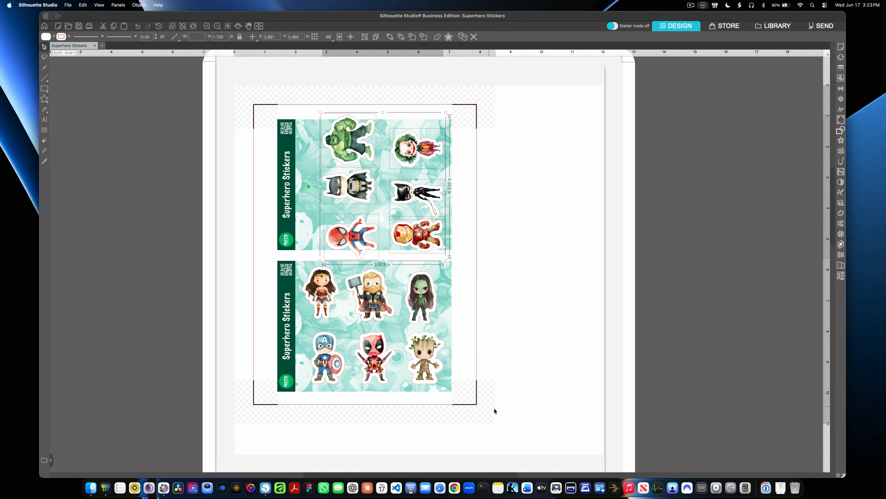
left_click_drag(496, 409, 295, 265)
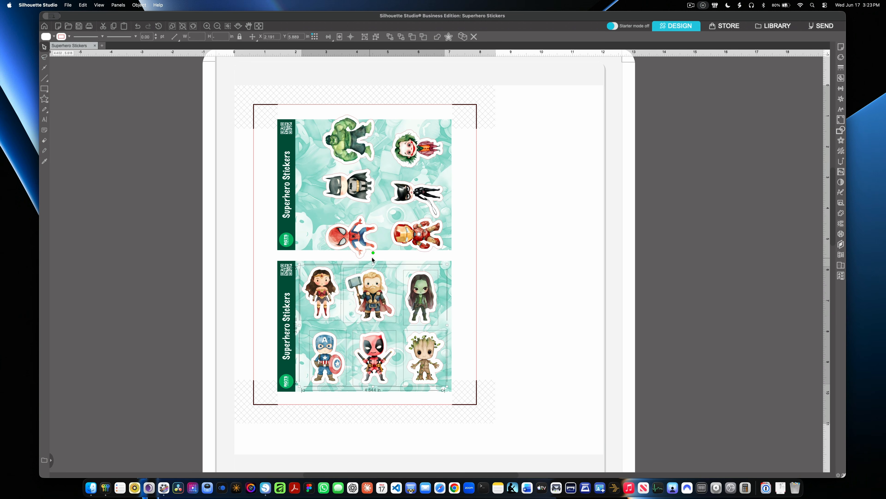
left_click_drag(374, 252, 247, 333)
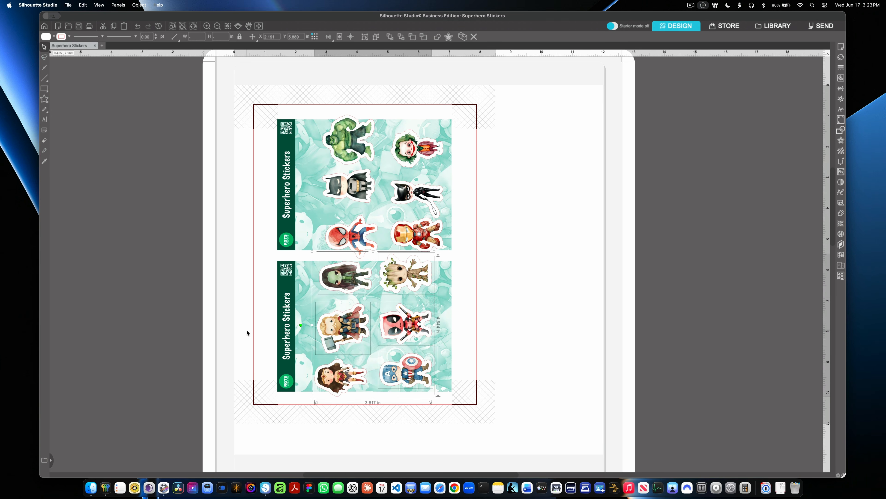
left_click(537, 154)
Step: Move the rotated Hulk, Batman and Spider-Man stickers closer to the upper sheet's title strip
left_click_drag(337, 143, 323, 146)
left_click(347, 195)
left_click_drag(346, 195, 333, 199)
left_click_drag(345, 238, 322, 226)
left_click(350, 198)
left_click_drag(351, 198, 343, 194)
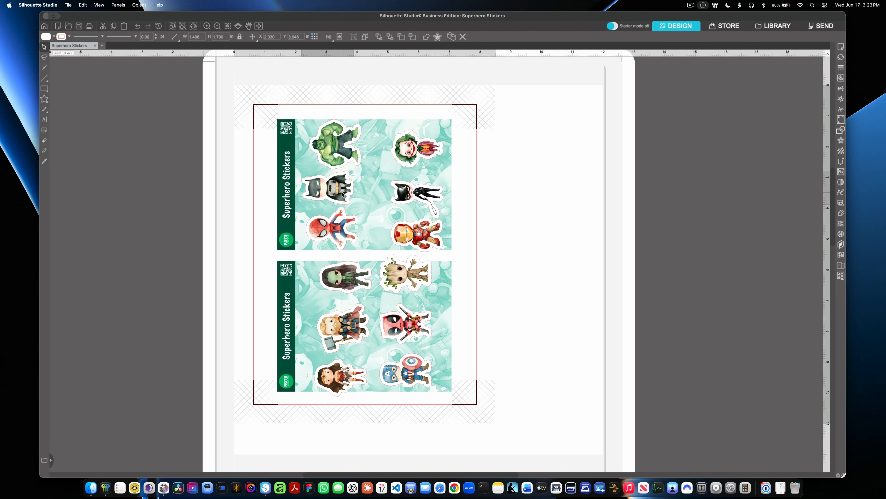
Step: Tilt Spider-Man slightly clockwise and Batman slightly counterclockwise beside the upper sheet's title strip
left_click_drag(344, 227, 347, 227)
left_click(342, 227)
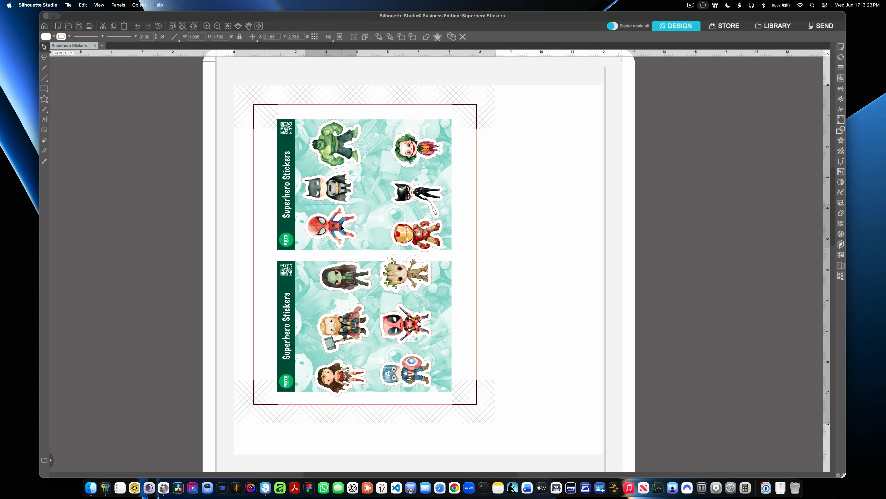
mouse_move(291, 227)
left_mouse_down()
mouse_move(293, 234)
mouse_move(294, 217)
left_mouse_up()
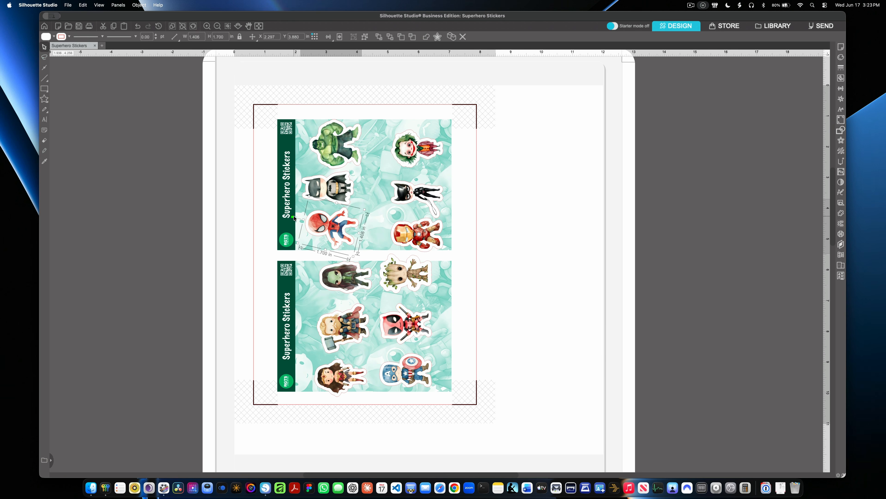
left_click(340, 191)
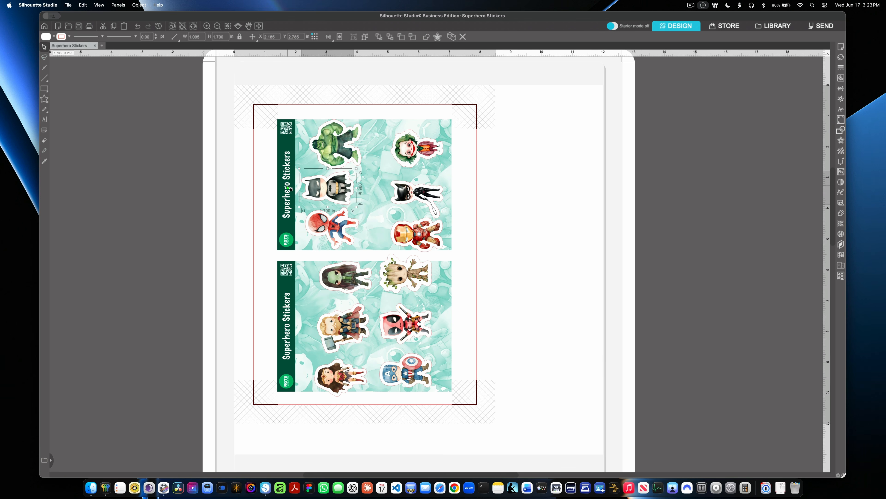
left_click_drag(288, 188, 288, 193)
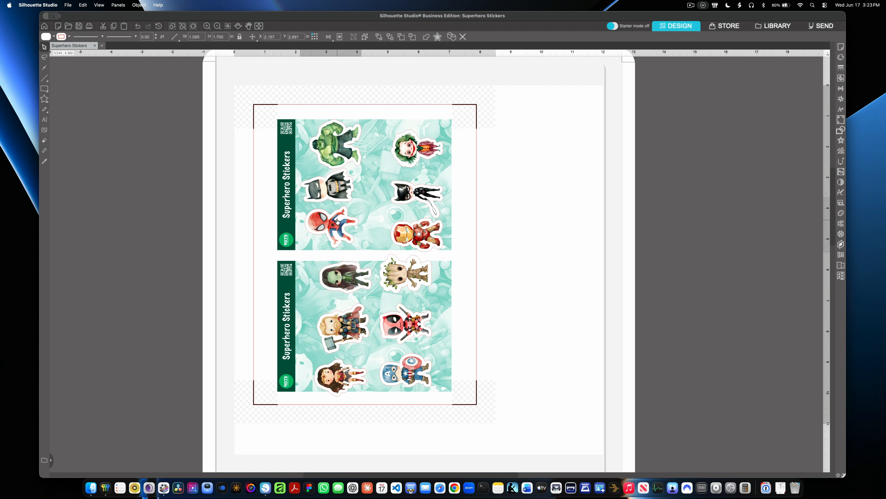
key("Escape")
Step: Move Hulk toward the upper sheet's QR-code corner and shift Joker and Catwoman closer to that sheet's top edge
left_click_drag(340, 141, 331, 143)
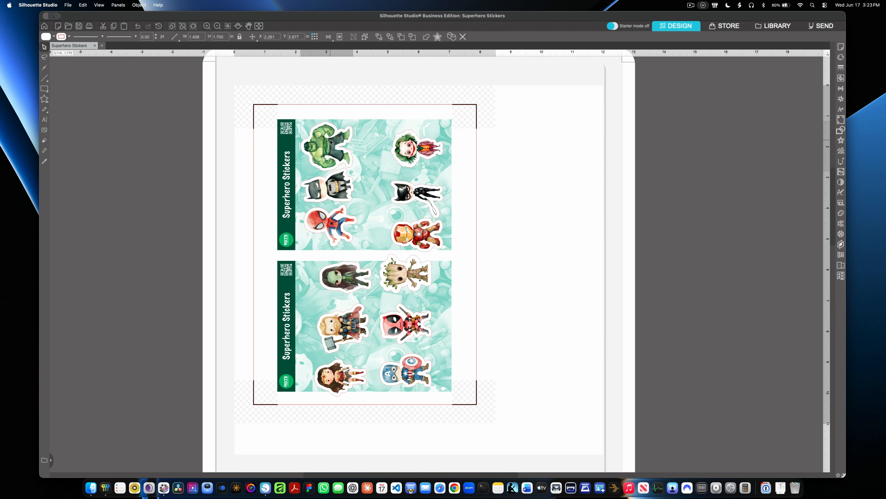
left_click_drag(332, 142, 331, 141)
key("Escape")
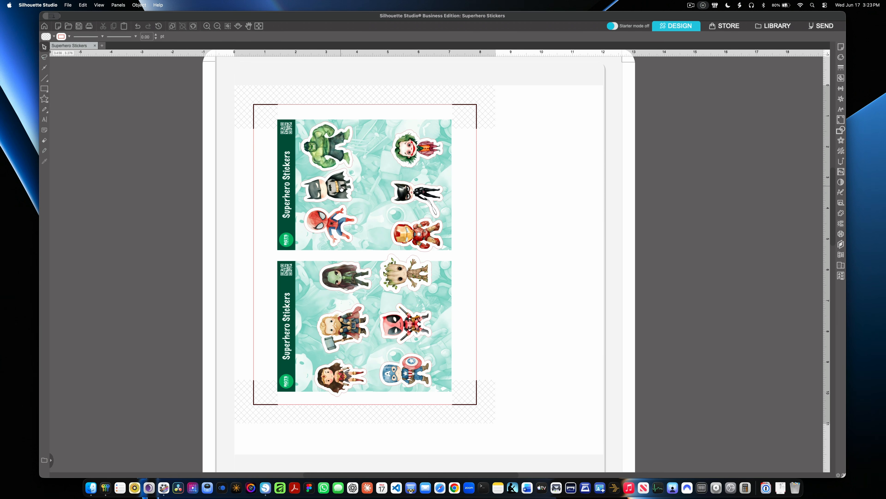
left_click_drag(409, 150, 407, 150)
left_click_drag(412, 189, 412, 184)
key("Escape")
left_click_drag(414, 150, 413, 145)
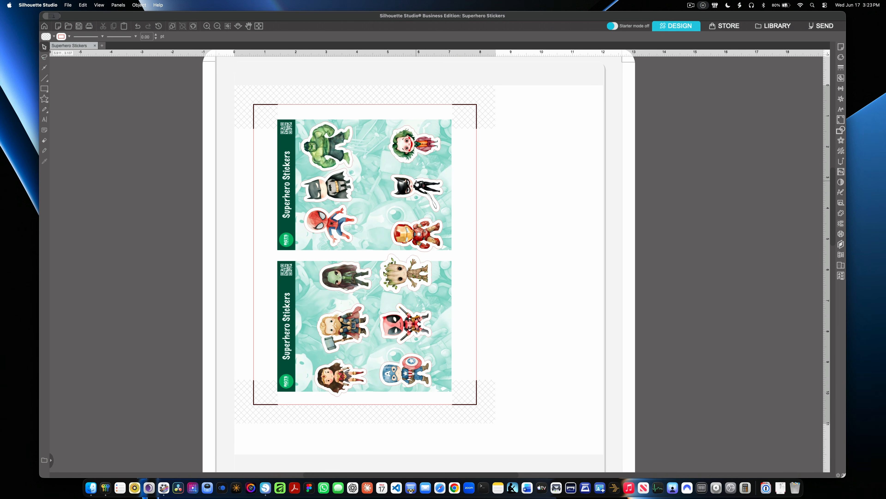
Step: Replace Hulk with Catwoman near the upper sheet's QR code, set Hulk aside past the outer edge, and tilt Catwoman slightly
left_click_drag(336, 153, 316, 140)
key("Escape")
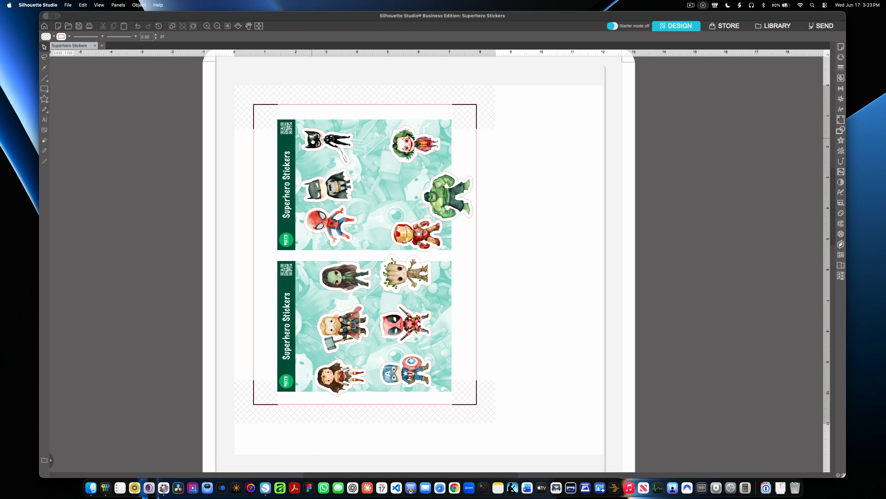
left_click(313, 139)
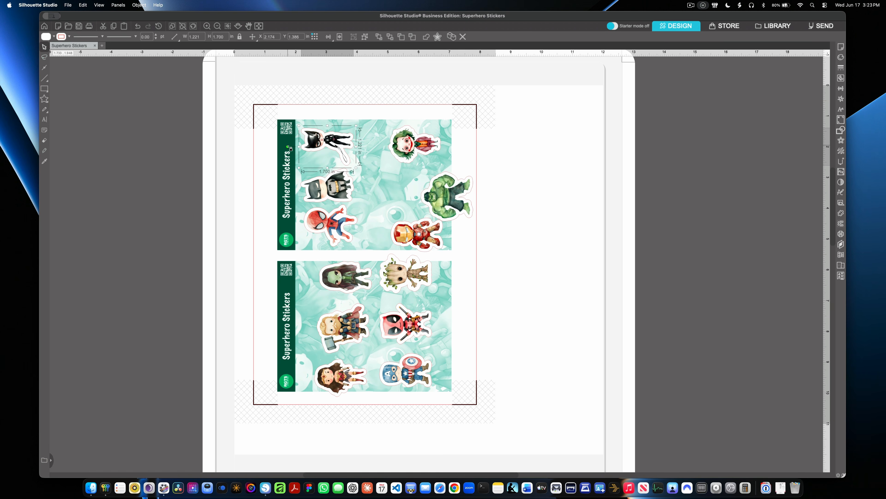
left_click_drag(289, 146, 312, 154)
Step: Adjust Batman's tilt and position between Catwoman and Spider-Man, undo unwanted changes, and nudge Catwoman upward
left_click(307, 187)
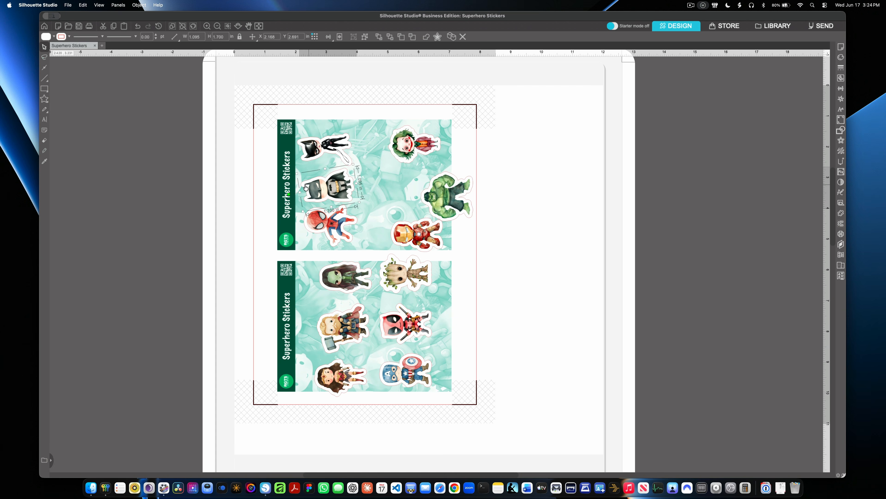
left_click_drag(291, 195, 290, 181)
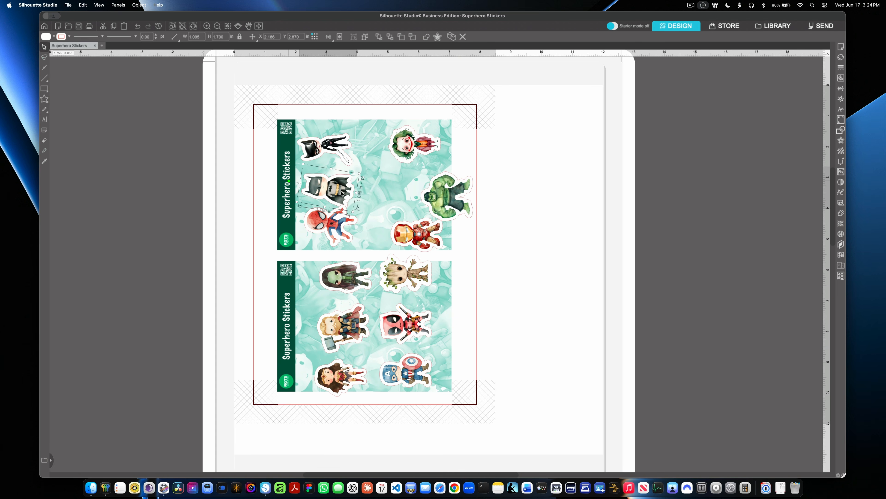
left_click_drag(340, 192, 339, 186)
key("ctrl+z")
key("ctrl+z")
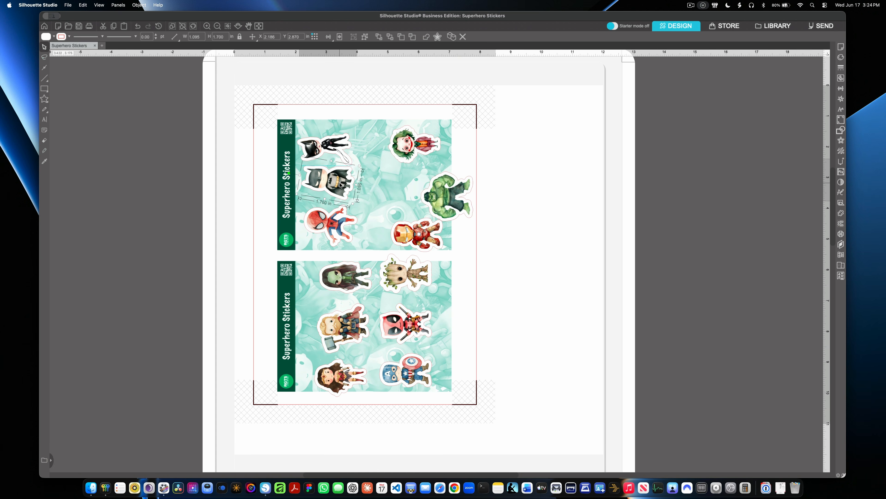
left_click_drag(344, 147, 341, 143)
Step: Nudge Joker toward the title strip on the upper sheet and adjust its tilt slightly
left_click_drag(410, 144, 408, 146)
key("Escape")
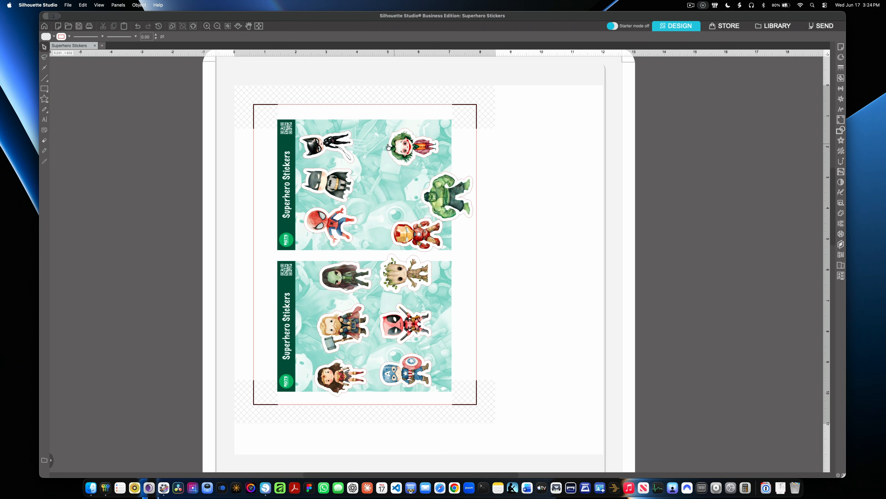
left_click(384, 149)
left_click_drag(373, 146, 373, 145)
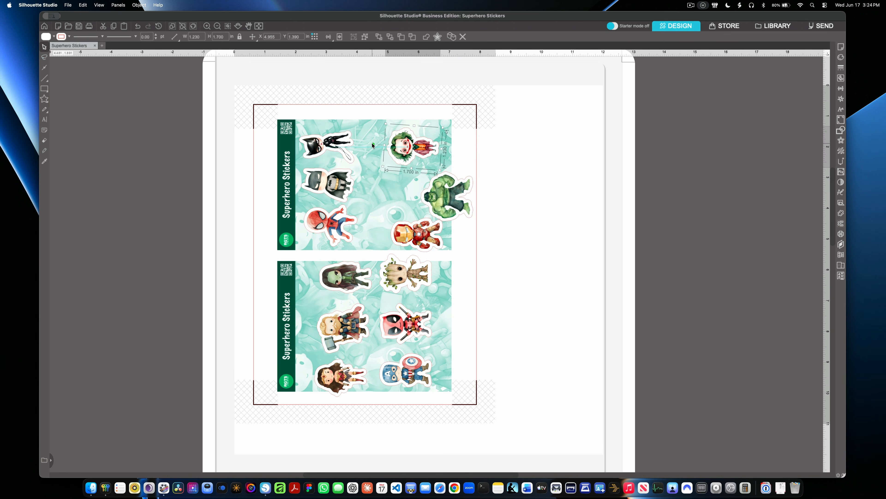
Step: Move Hulk back onto the upper sheet between Joker and Iron Man and tilt it slightly
left_click_drag(460, 199, 400, 192)
left_click(403, 191)
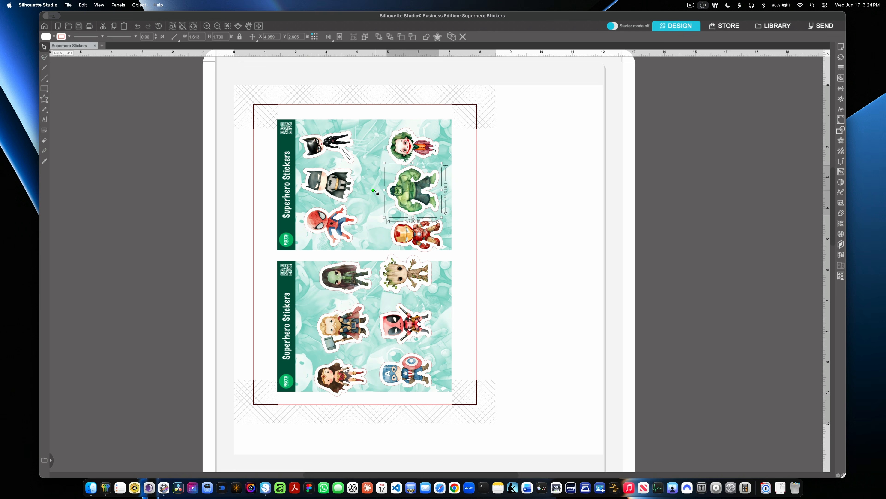
left_click(373, 191)
left_click(400, 192)
left_click(373, 190)
Step: Shift Iron Man and Hulk toward the title strip, placing Hulk farther inward than Joker and Iron Man
left_click(422, 235)
left_click_drag(423, 235, 414, 232)
left_click_drag(420, 191, 397, 190)
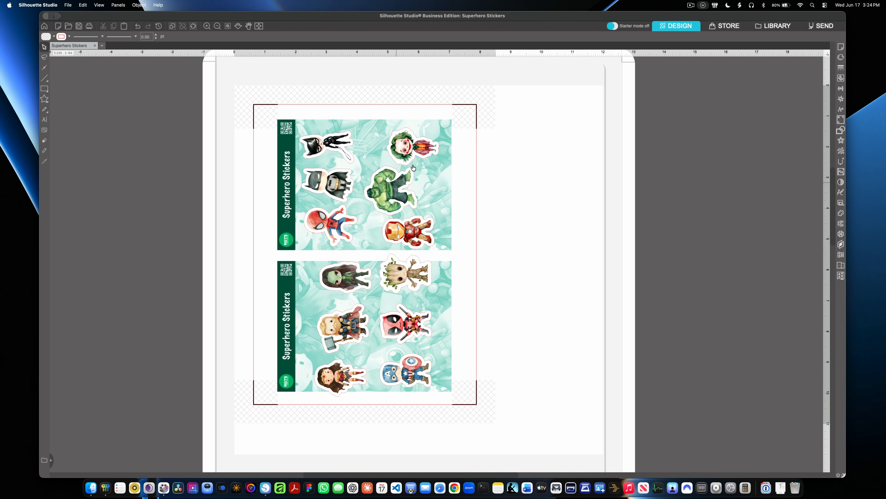
Step: Shift Joker and Iron Man toward the upper sheet's outer edge and tilt them in opposite directions around Hulk
left_click_drag(428, 150, 431, 149)
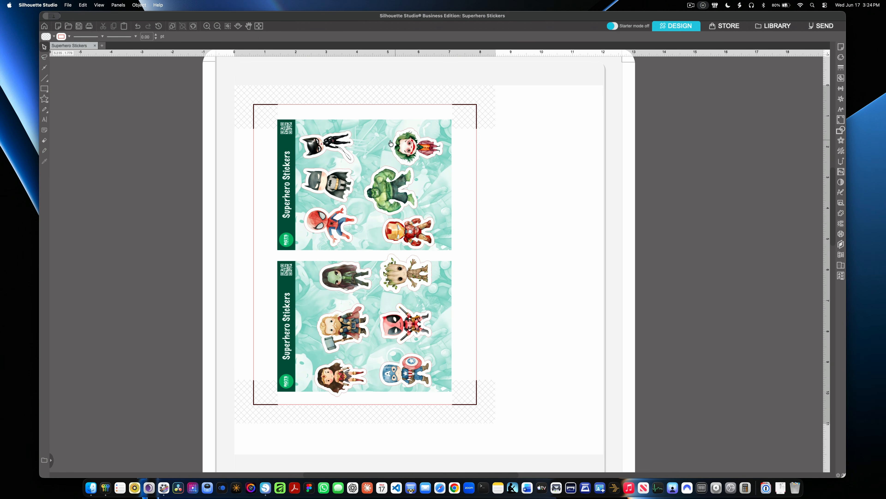
left_click(404, 147)
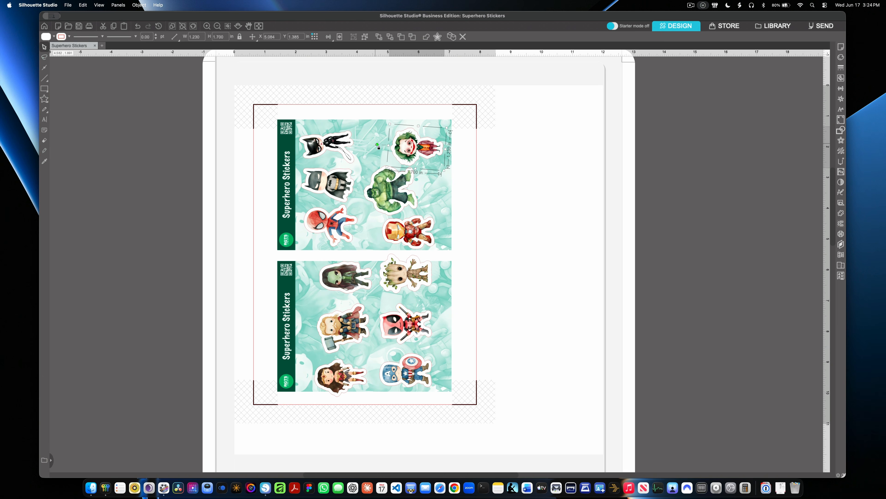
left_click_drag(377, 144, 379, 134)
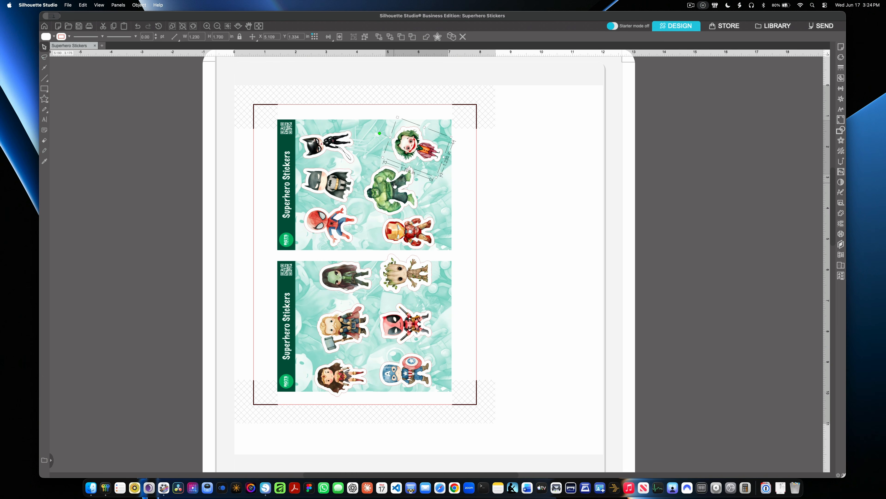
left_click(425, 231)
left_click_drag(426, 231, 435, 227)
left_click_drag(374, 229, 430, 231)
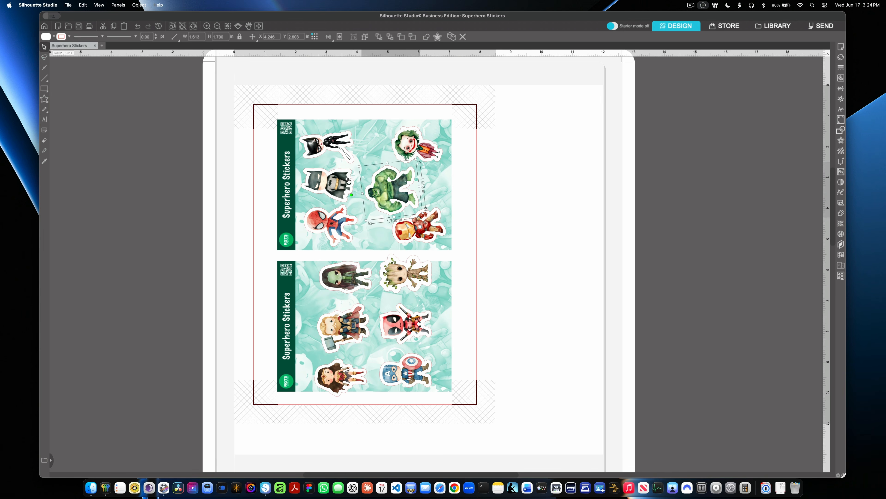
Step: Nudge Batman and Catwoman away from the upper sheet's title strip and Iron Man slightly inward to even the spacing
left_click_drag(342, 181, 346, 183)
left_click(347, 166)
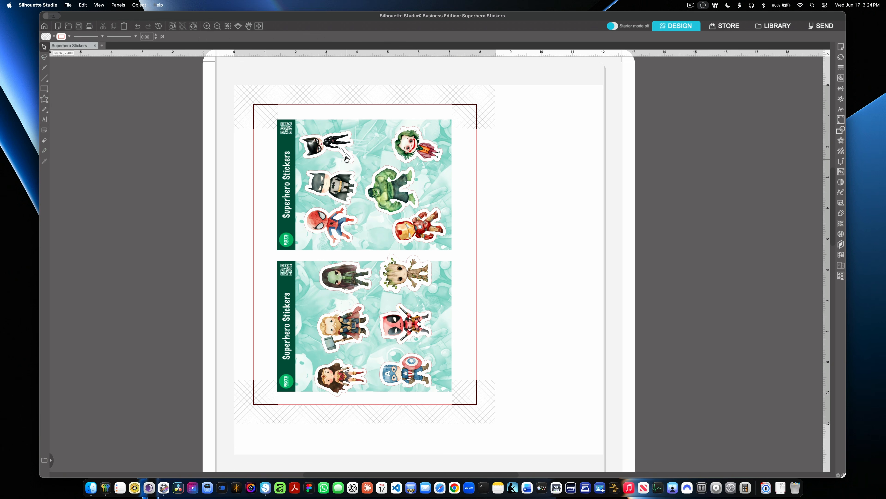
left_click_drag(343, 144, 353, 145)
left_click(370, 162)
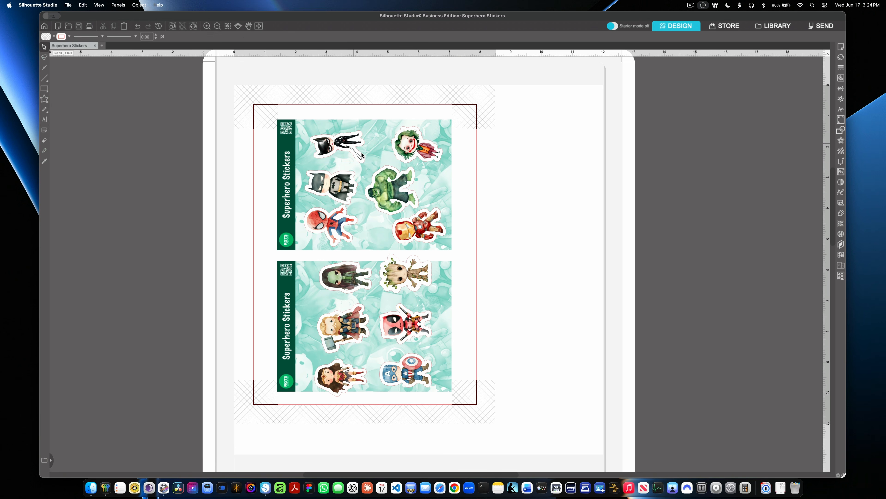
left_click_drag(419, 228, 413, 227)
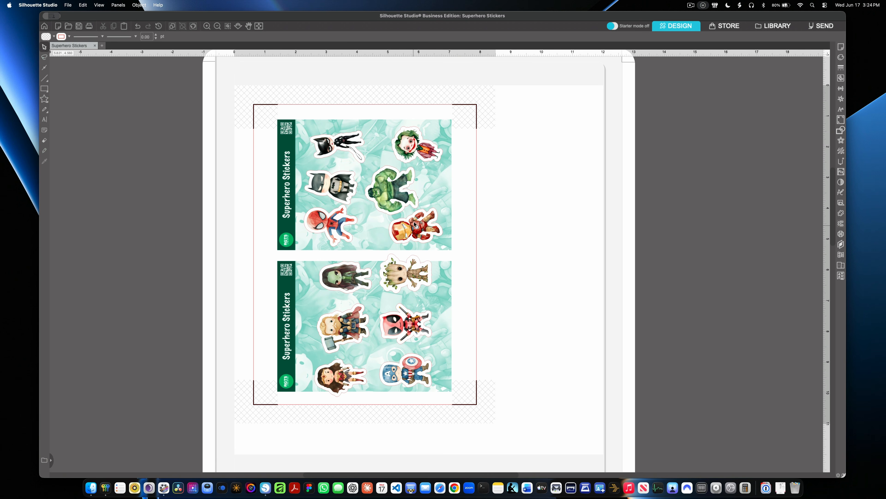
Step: Move Gamora and Thor closer to the lower sheet's title strip and tilt both stickers slightly
left_click_drag(334, 294, 338, 325)
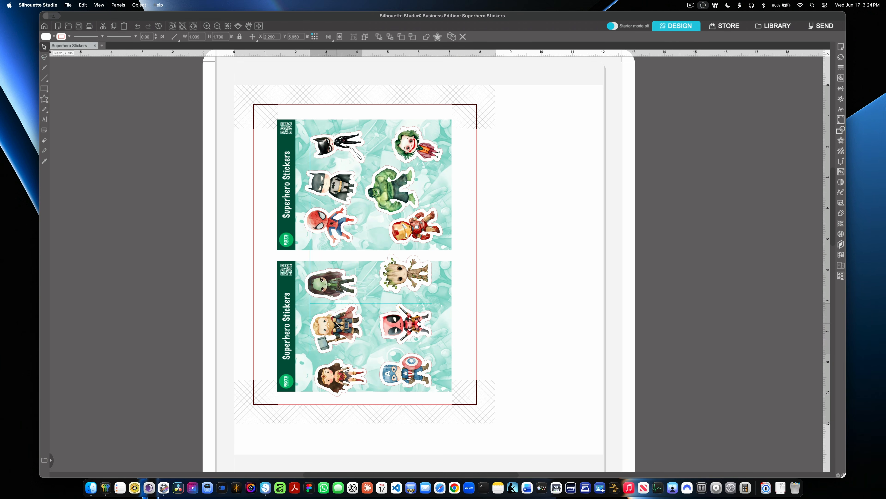
left_click(302, 327)
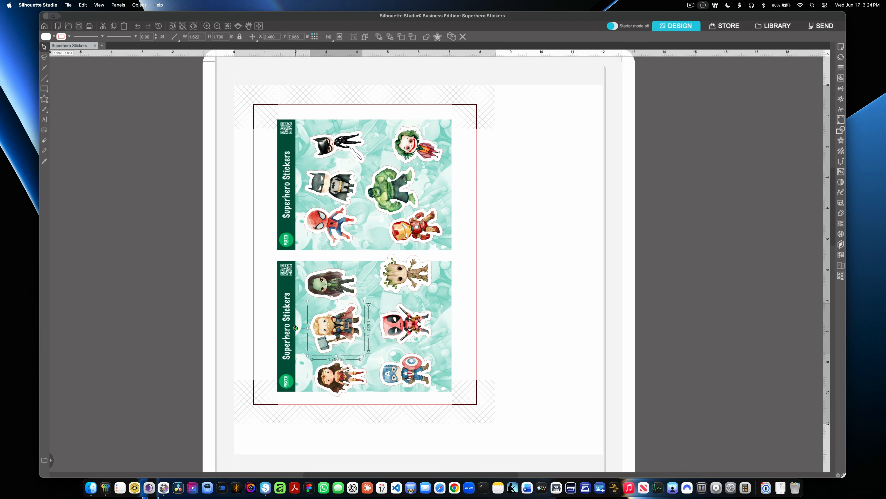
left_click(333, 282)
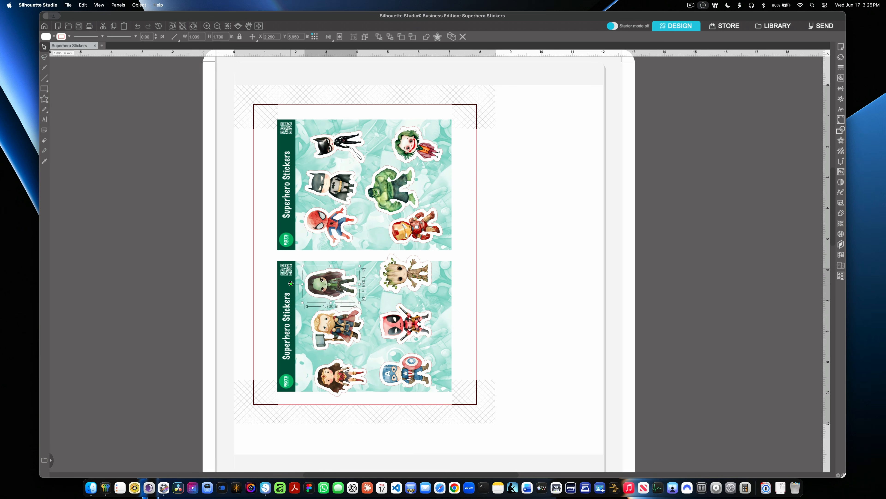
Step: Move Wonder Woman up beside Thor on the lower sheet and tilt the sticker slightly clockwise
left_click_drag(337, 378, 299, 364)
left_click(309, 370)
left_click(319, 370)
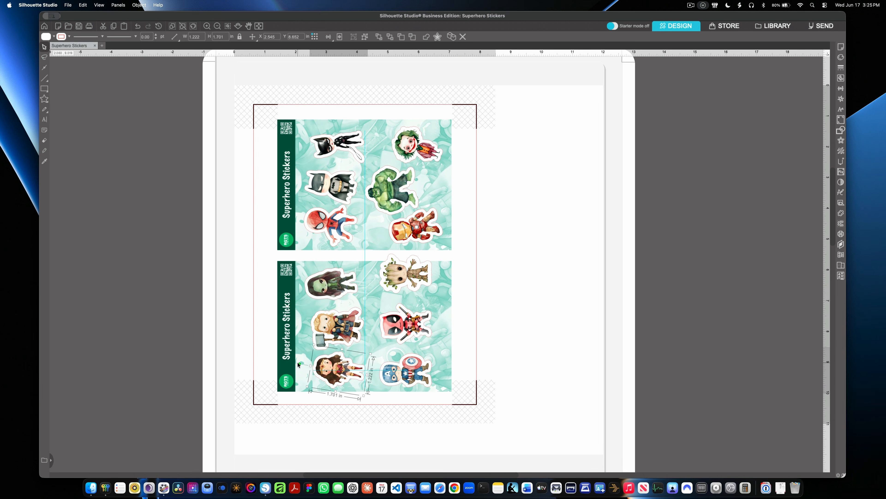
Step: Tilt Deadpool slightly counterclockwise, and move Groot down fully onto the lower sheet, evening its spacing with Deadpool and Captain America
left_click(404, 328)
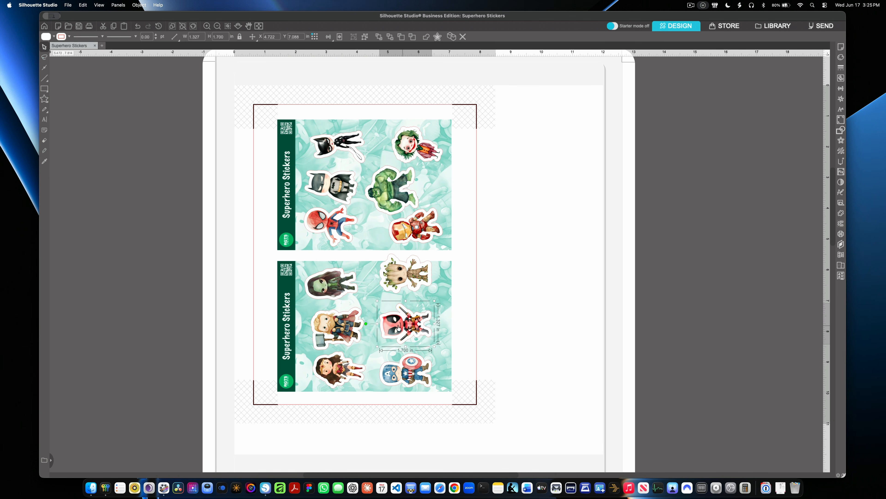
left_click_drag(366, 322, 367, 327)
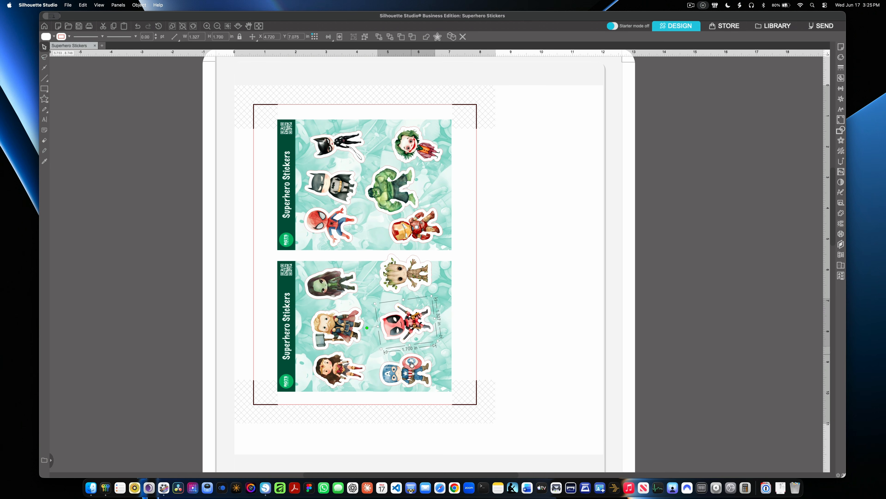
mouse_move(411, 369)
left_mouse_down()
mouse_move(368, 361)
mouse_move(412, 368)
left_mouse_up()
left_click_drag(407, 281, 411, 286)
left_click_drag(404, 318, 403, 323)
left_click_drag(405, 289, 366, 291)
left_click(395, 287)
left_click(517, 275)
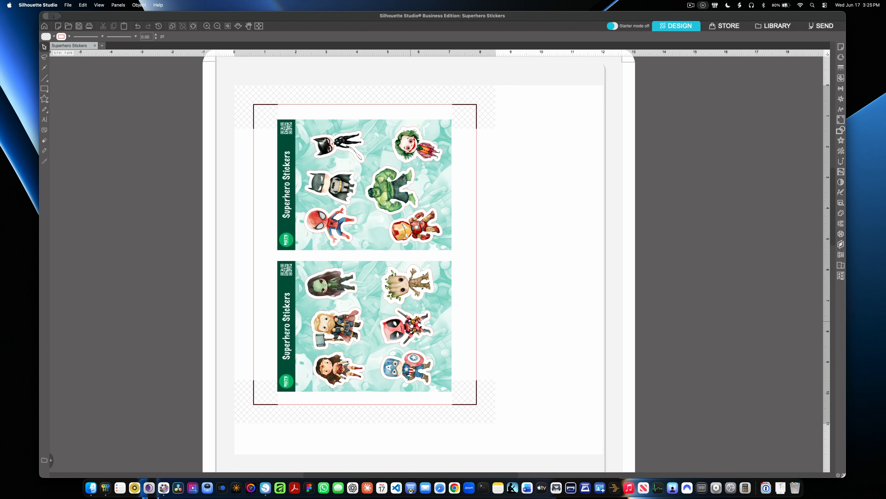
Step: Shift Captain America and Groot toward the lower sheet's outer edge, Deadpool slightly inward, and Thor away from the title strip
left_click_drag(414, 371, 422, 371)
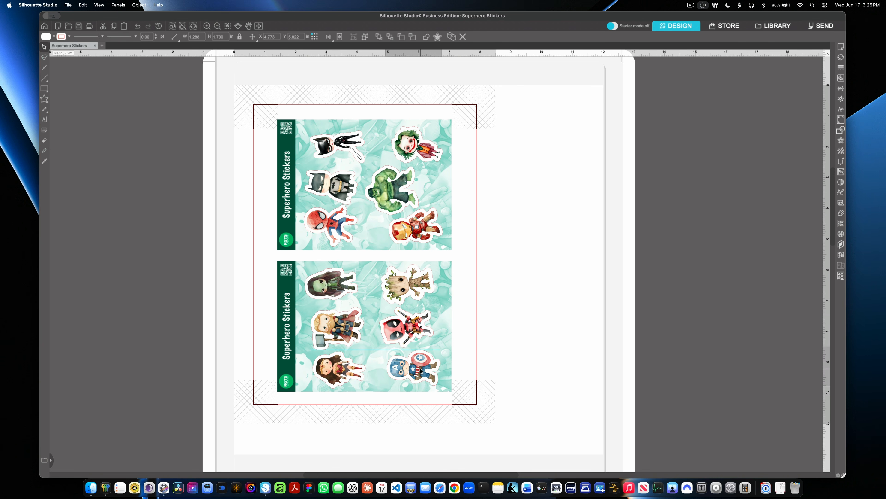
left_click_drag(432, 294, 437, 291)
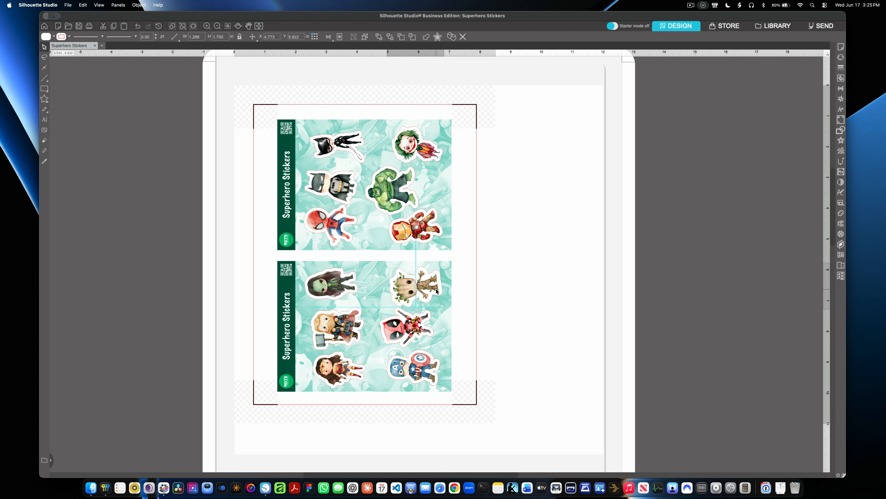
left_click_drag(422, 360, 360, 320)
key("super+shift+a")
key("super+shift+a")
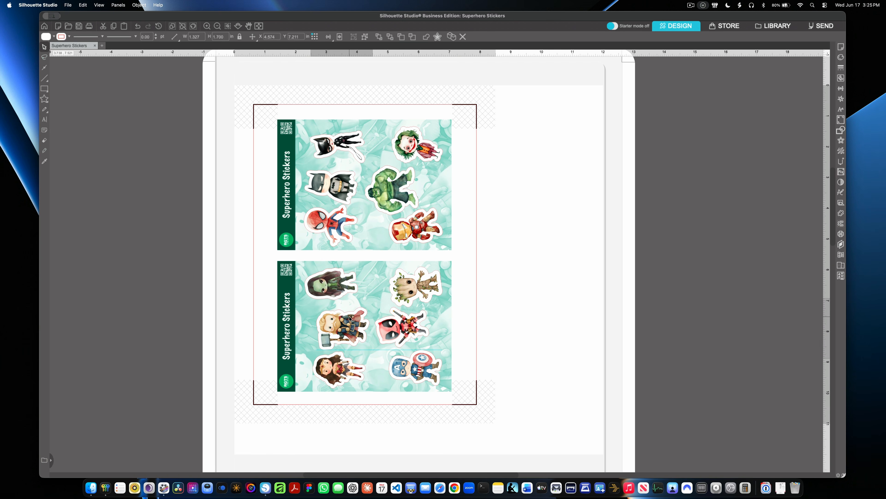
key("super+shift+a")
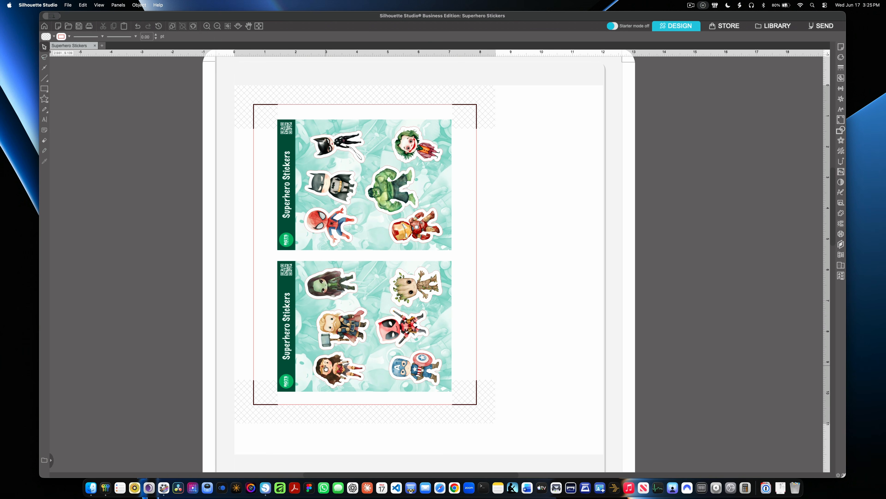
Step: Nudge Wonder Woman closer to the lower sheet's title strip and Thor slightly up toward Gamora
left_click_drag(326, 368, 323, 366)
key("super+shift+a")
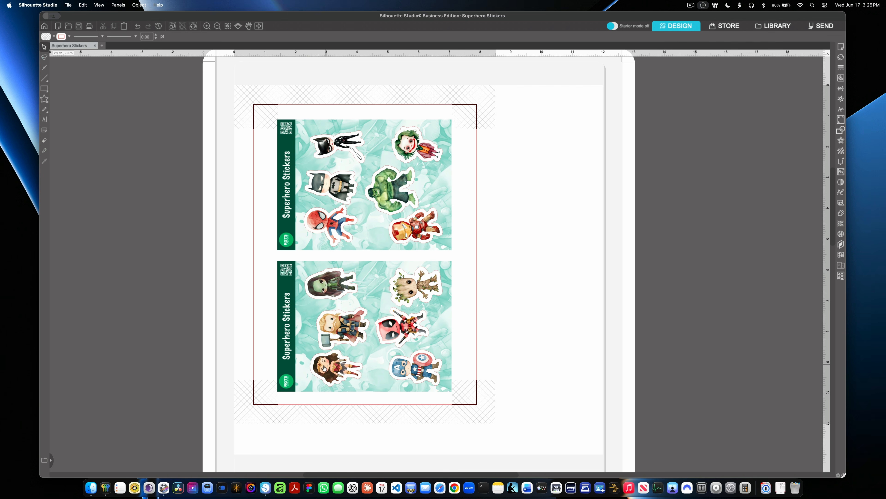
left_click_drag(338, 326, 338, 318)
key("super+shift+a")
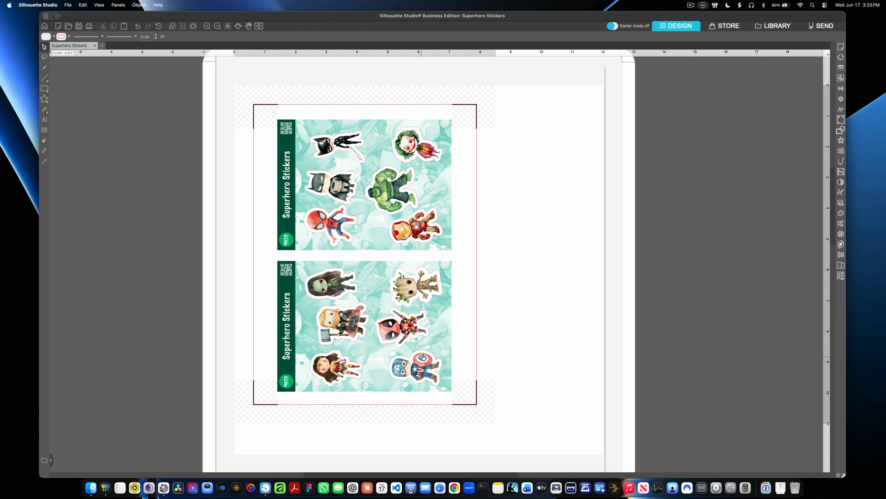
Step: Nudge Batman and Hulk slightly up toward Catwoman and Joker on the upper sheet
left_click(404, 325)
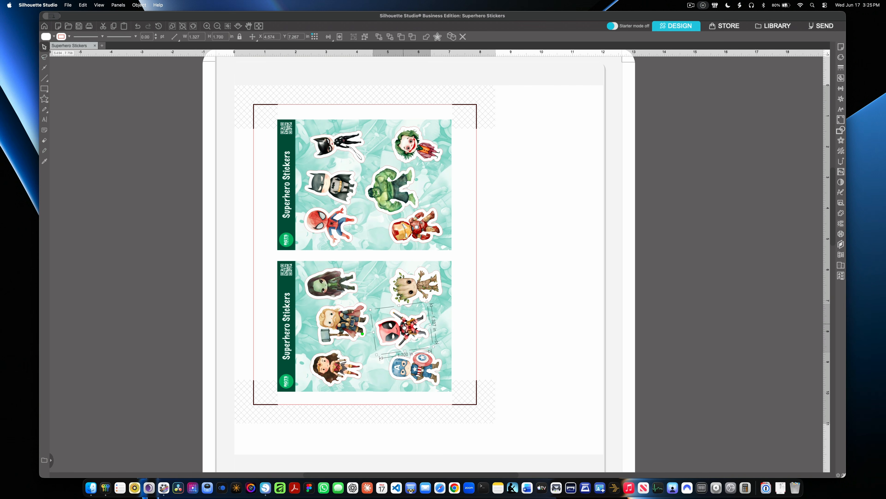
left_click(394, 190)
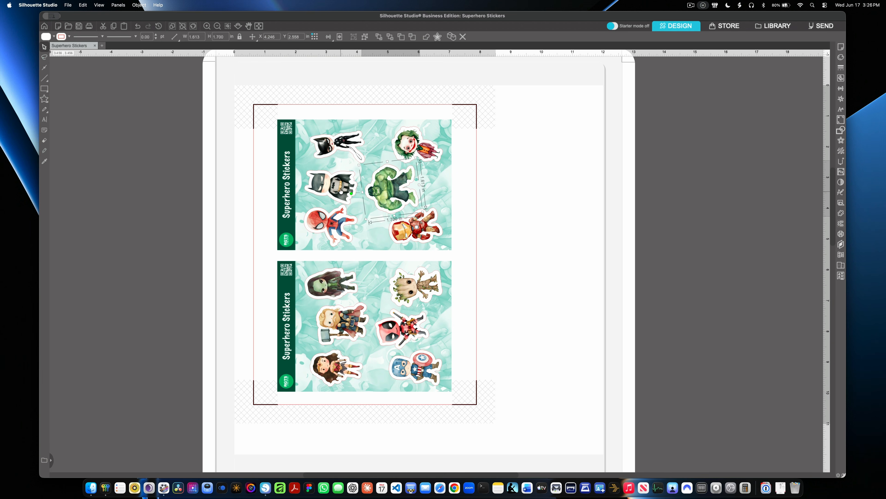
left_click_drag(340, 182, 341, 178)
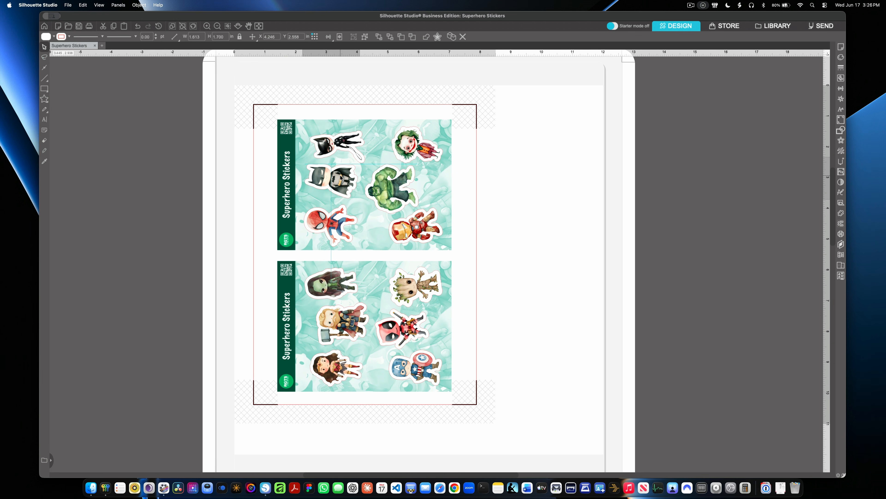
key("Escape")
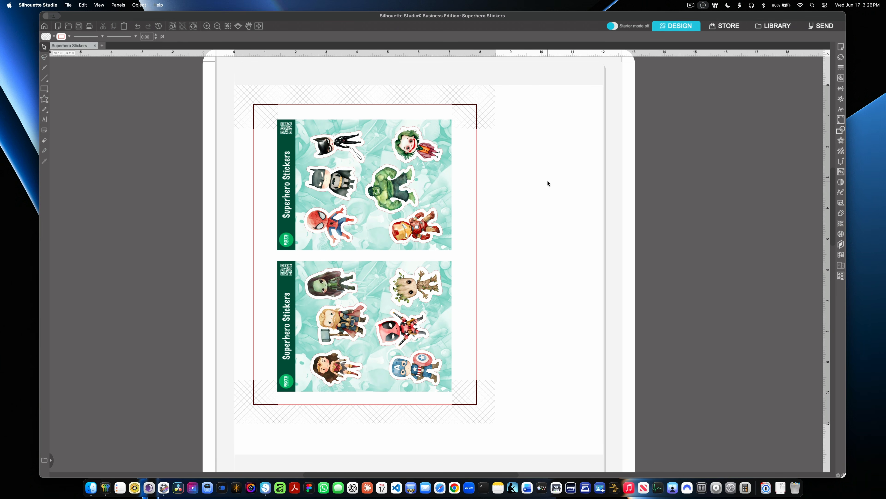
Step: Select each sheet's six stickers as a group to check their placement within the sheet background
mouse_move(565, 229)
left_mouse_down()
mouse_move(404, 143)
mouse_move(360, 148)
left_mouse_up()
left_click_drag(550, 384, 300, 262)
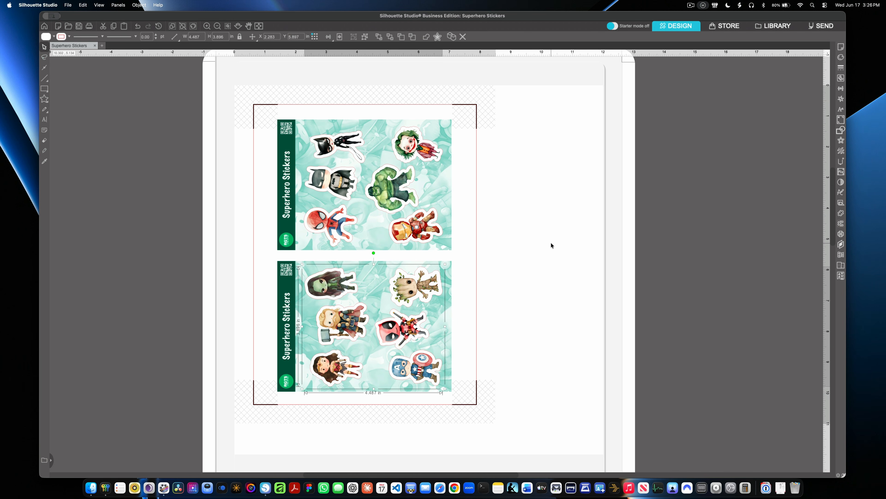
left_click(528, 245)
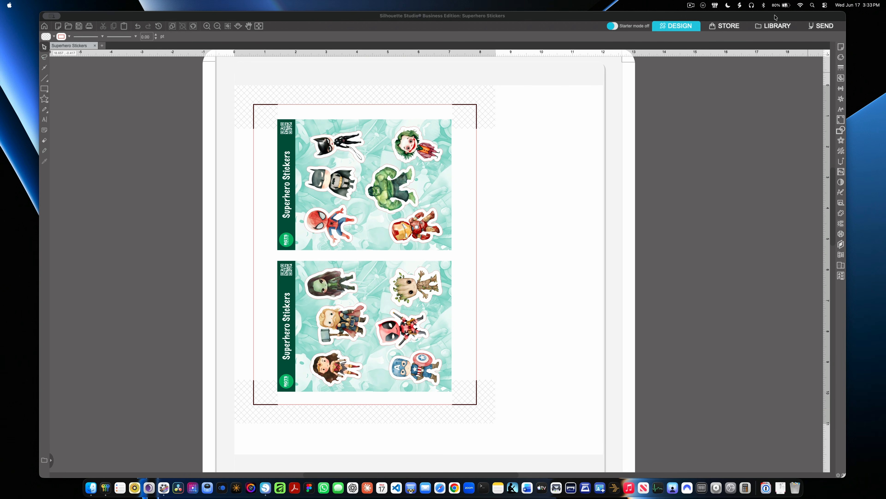
Step: Unlock Layer 3, set the line color of both sheet outlines to blue, and check the cut lines by color
left_click(822, 25)
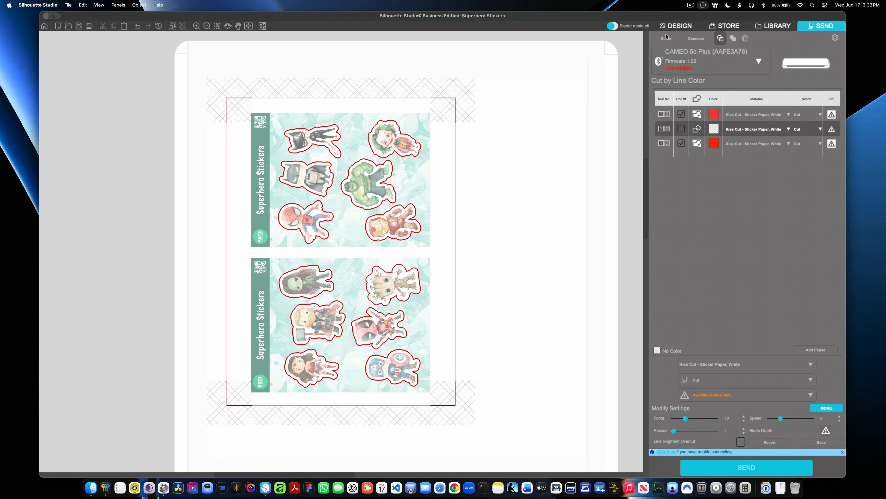
left_click(676, 26)
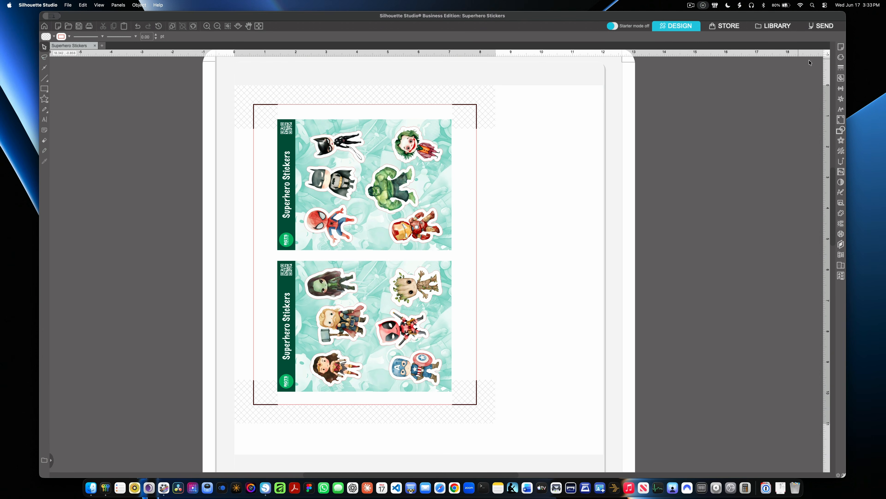
left_click(841, 245)
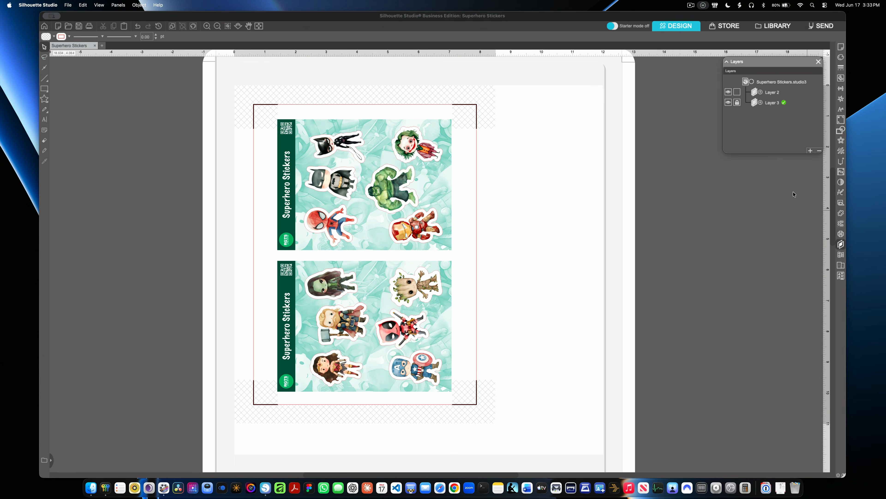
left_click(738, 102)
left_click(371, 129)
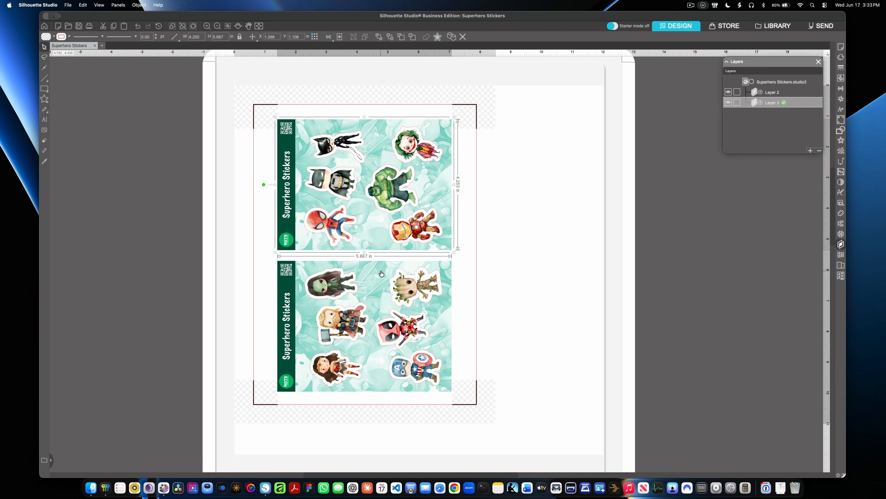
left_click(69, 37)
left_click(80, 47)
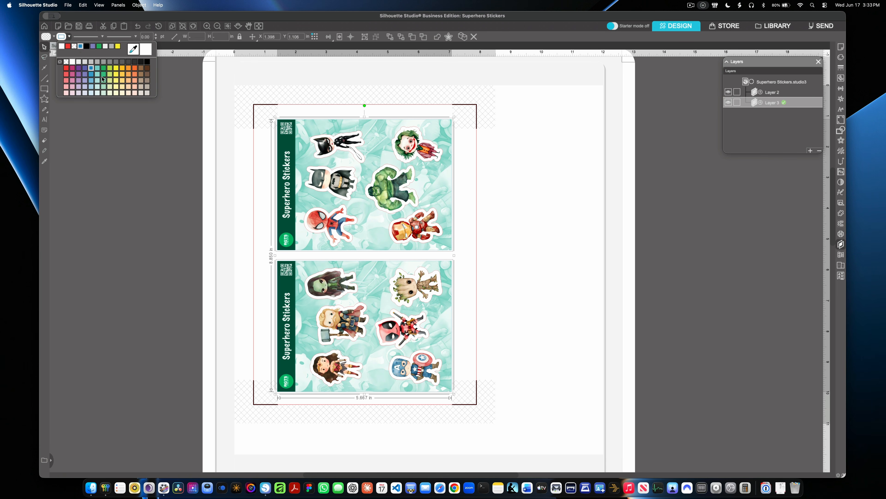
left_click(671, 166)
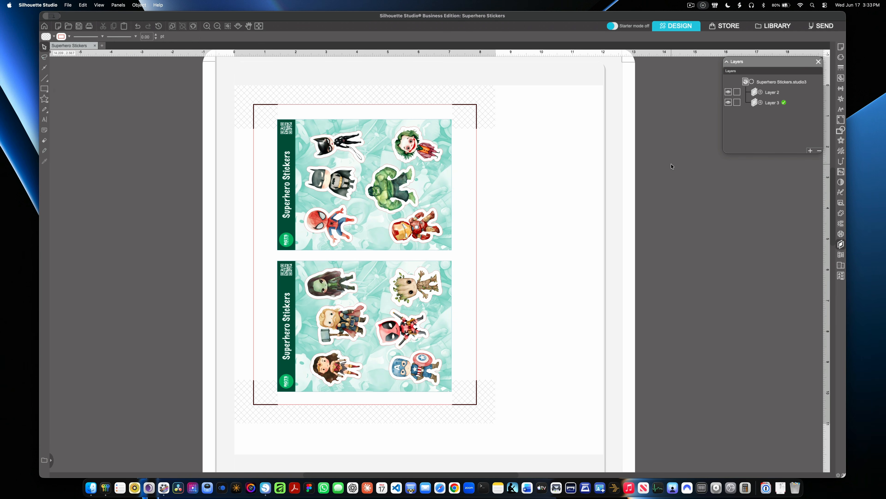
left_click(823, 27)
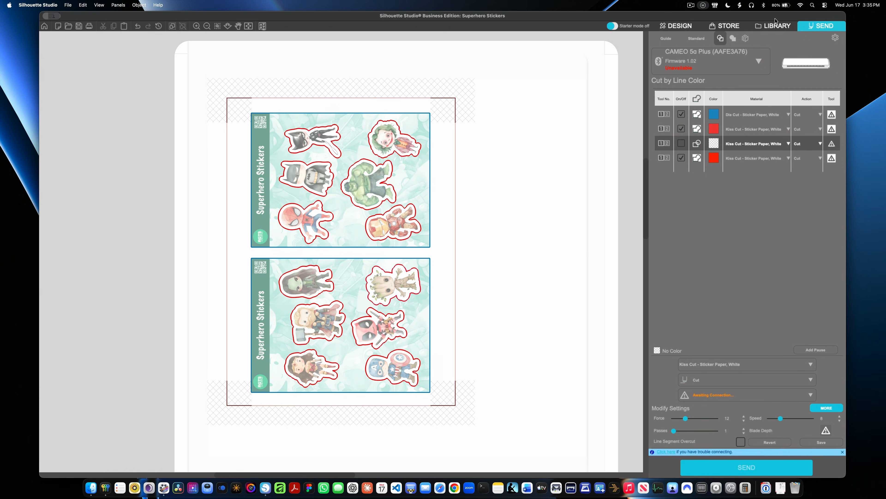
left_click(670, 24)
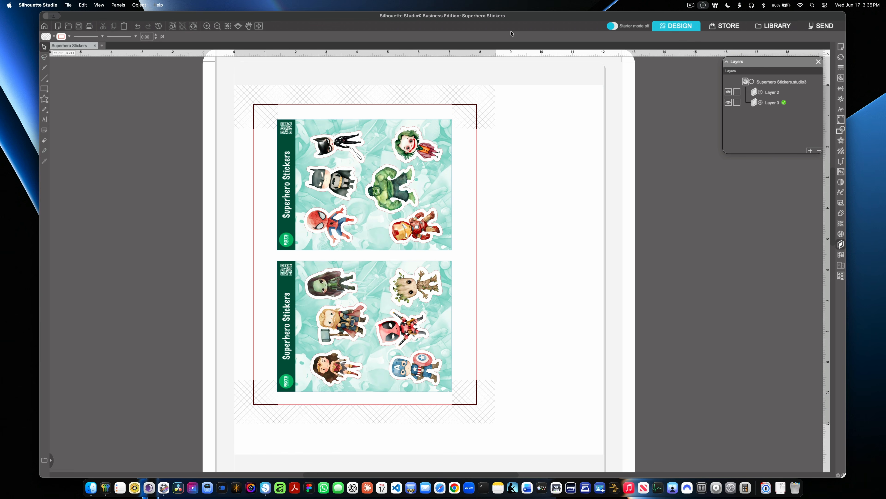